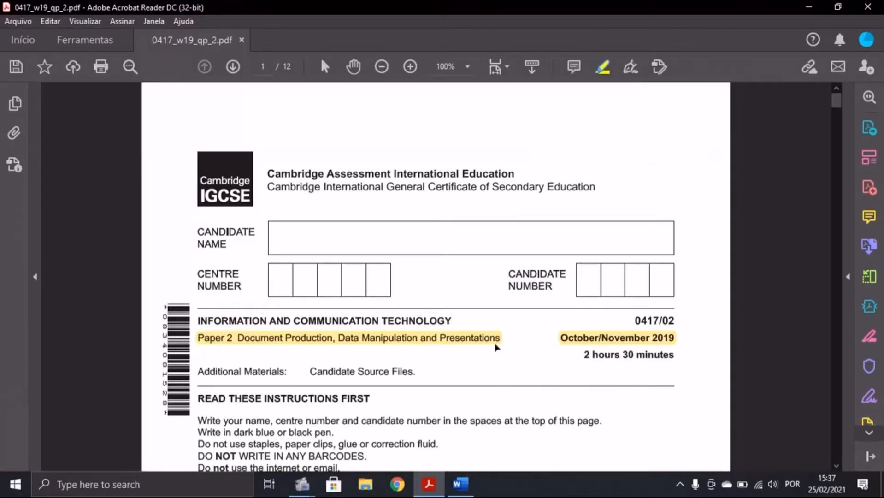
Step: Scroll the exam paper to the Task 1 instructions, then switch to the N219EVIDENCE Word document
scroll(481, 306, down, 15)
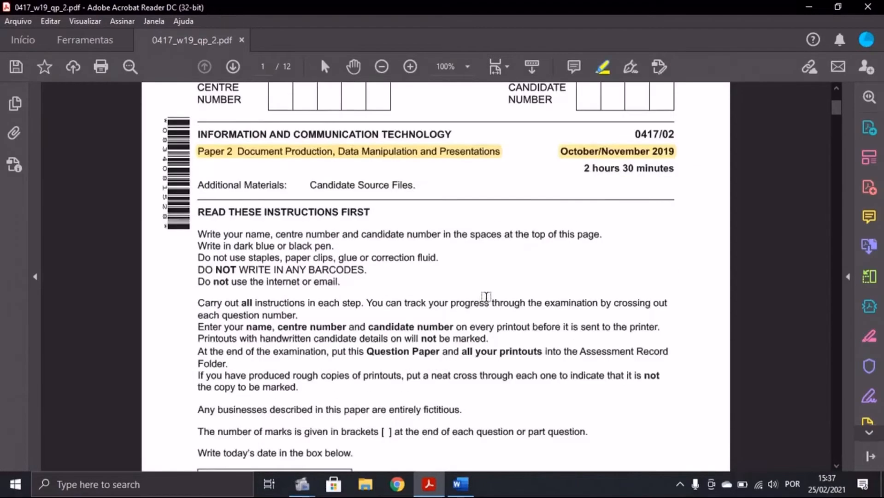
scroll(467, 268, down, 5)
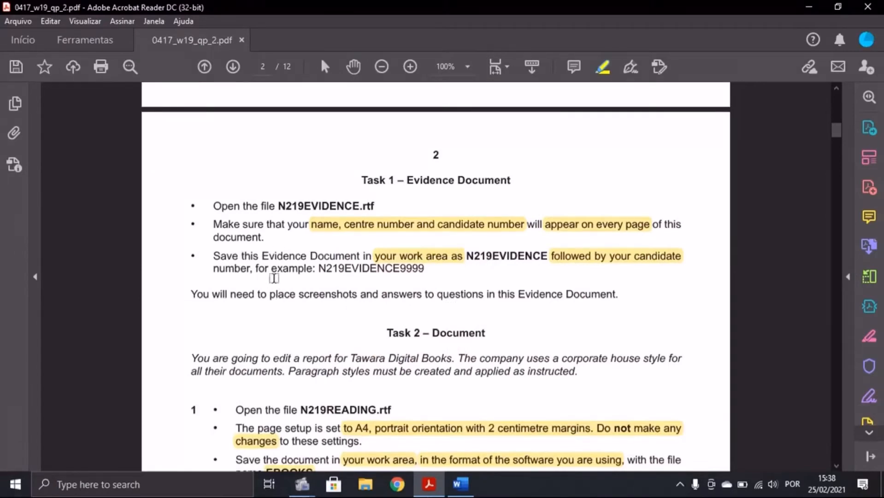
click(465, 487)
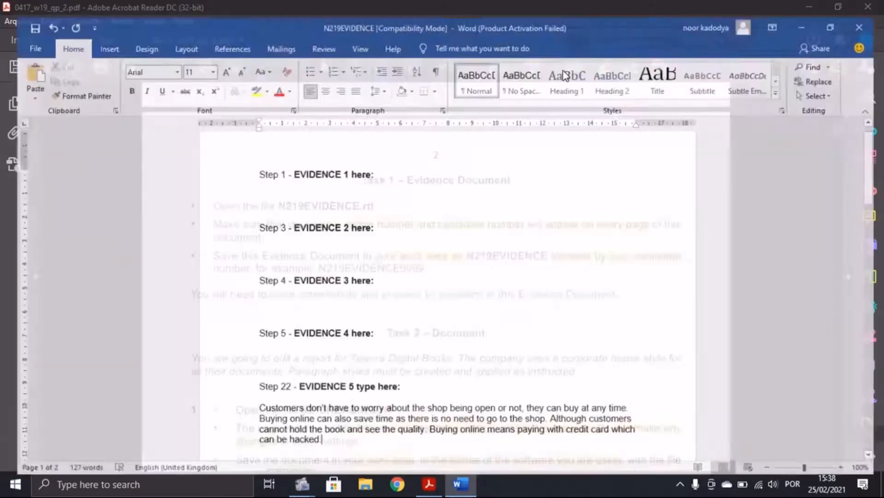
click(434, 482)
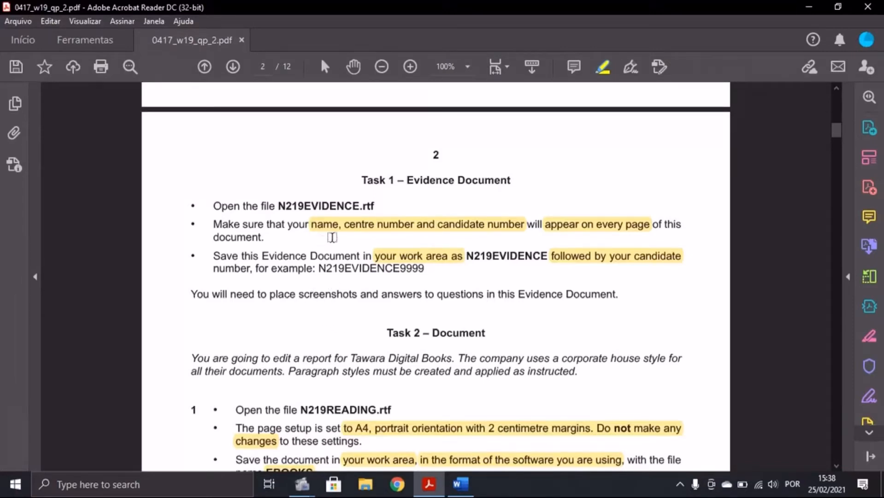
click(460, 484)
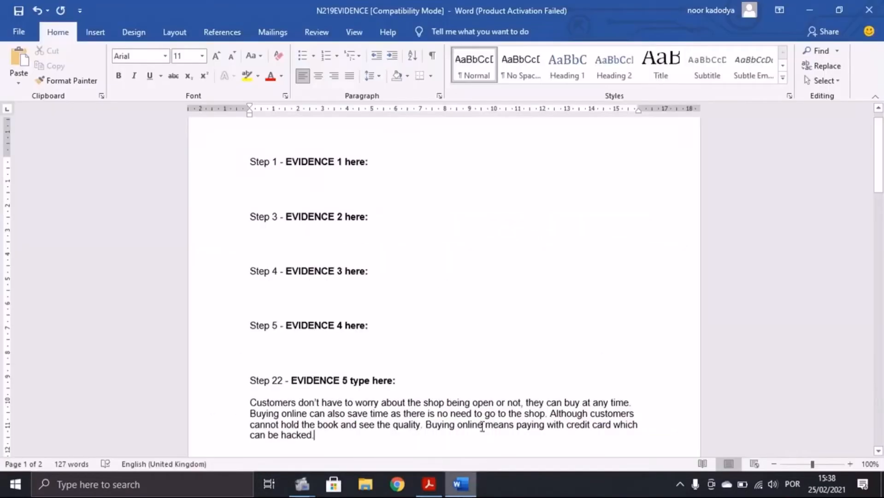
Step: Add a Blank (Three Columns) header with the candidate's name, centre number and candidate number
click(91, 32)
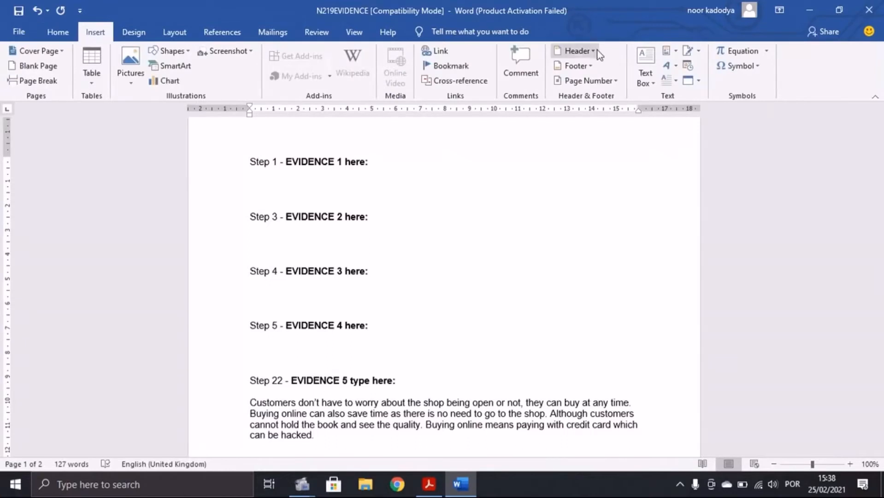
click(581, 50)
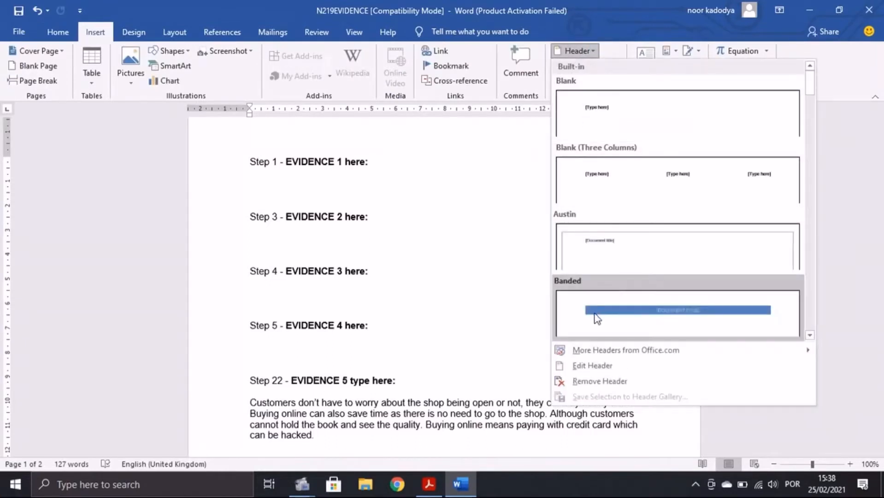
click(596, 181)
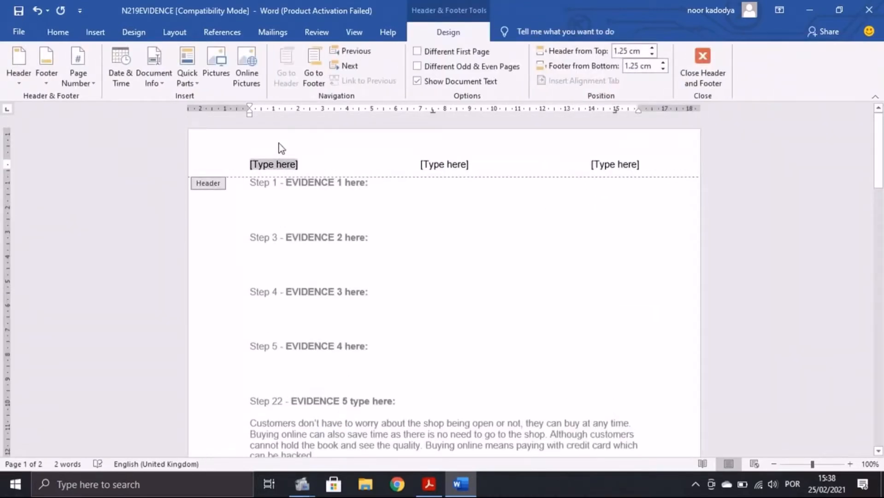
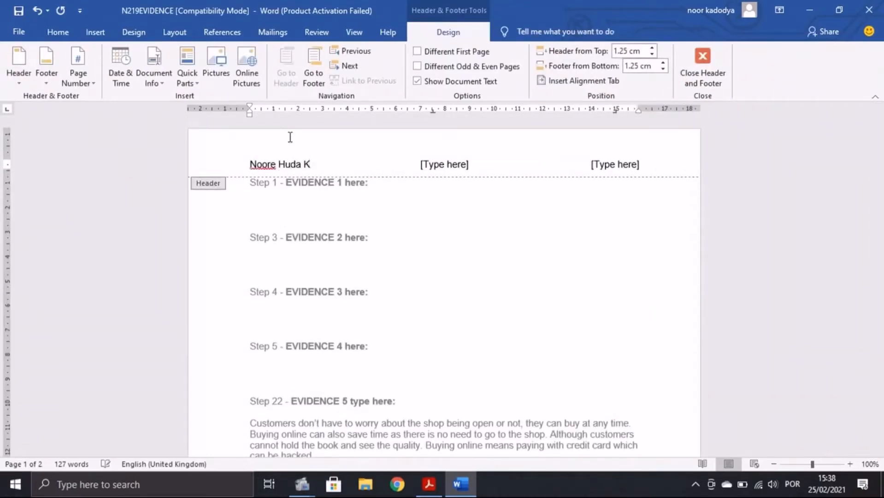
click(451, 165)
text(PT 173)
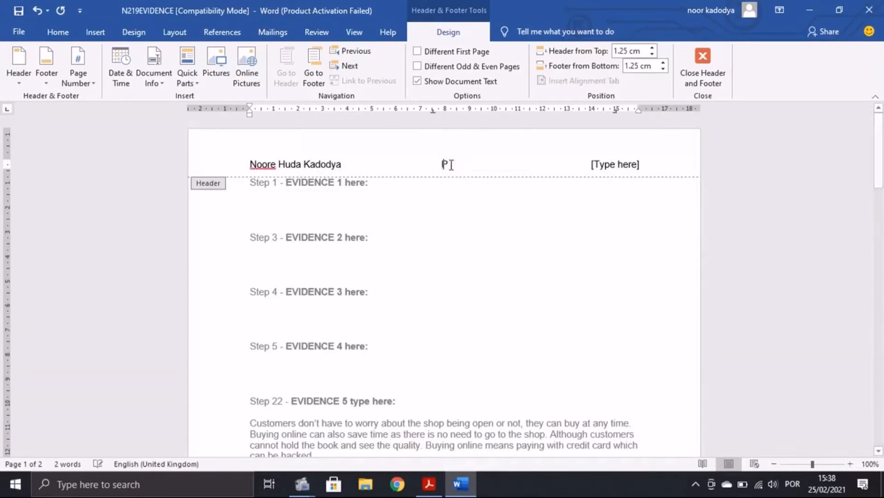
click(634, 164)
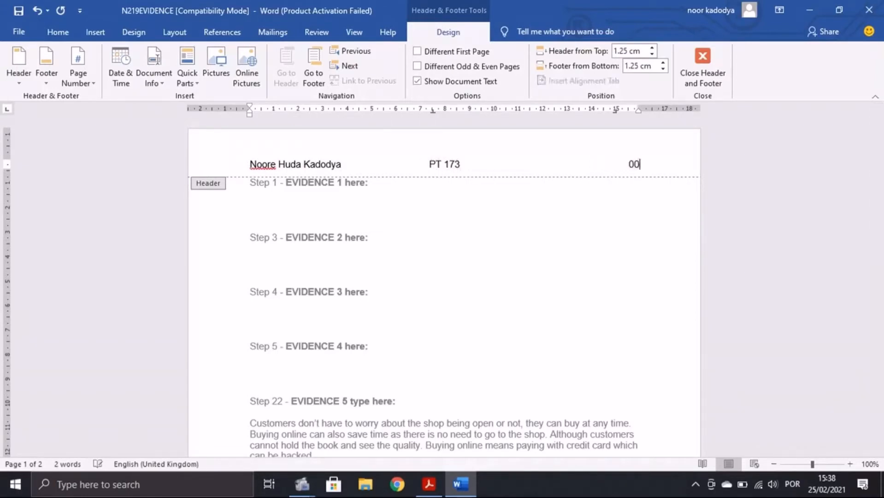
click(703, 69)
click(429, 484)
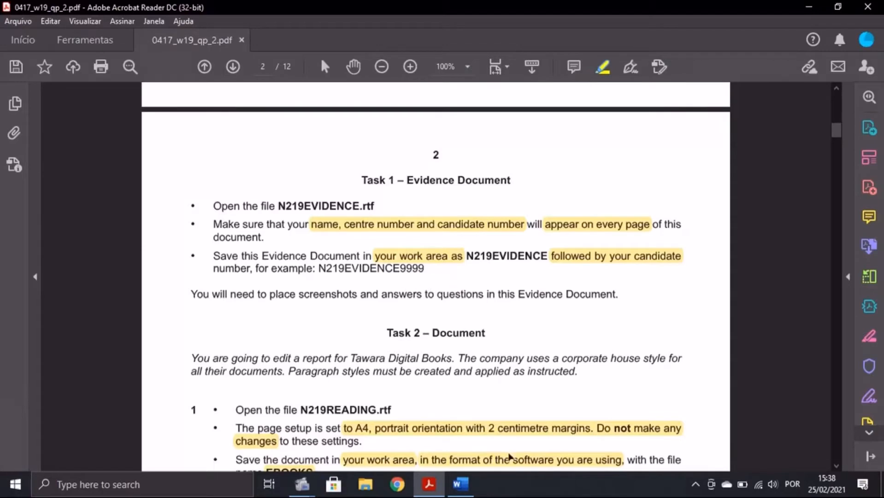
Step: Save the evidence document to the Desktop as Word Document N219EVIDENCE0049
click(460, 484)
click(17, 32)
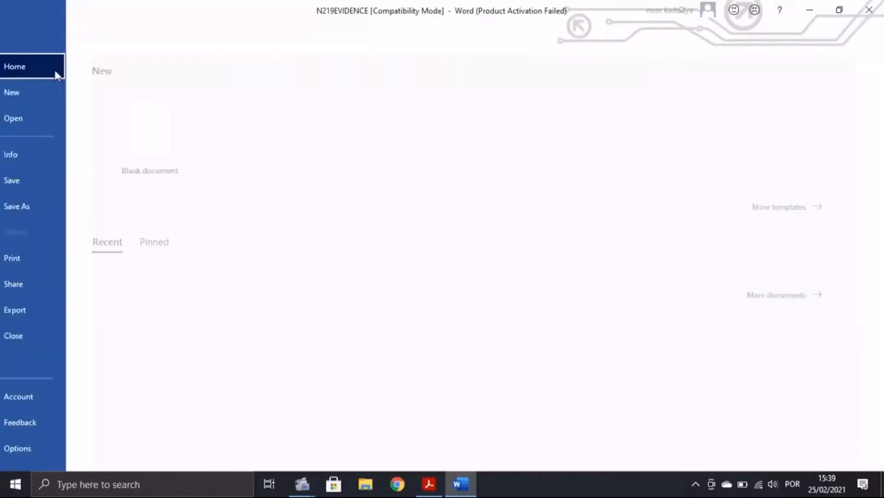
click(67, 208)
click(185, 228)
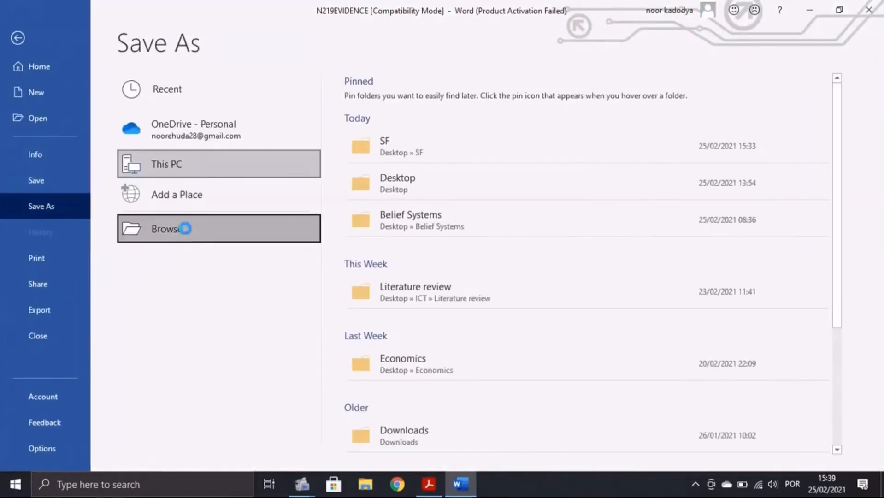
scroll(54, 109, up, 10)
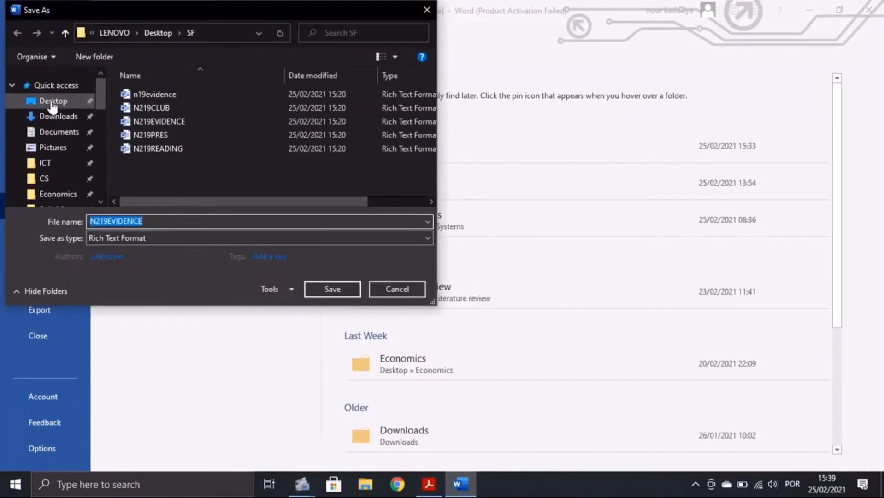
click(51, 106)
click(151, 221)
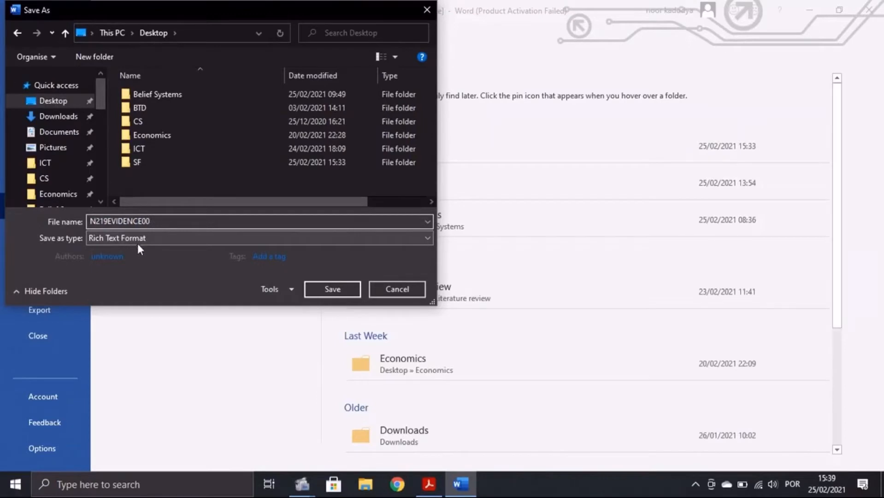
text(49)
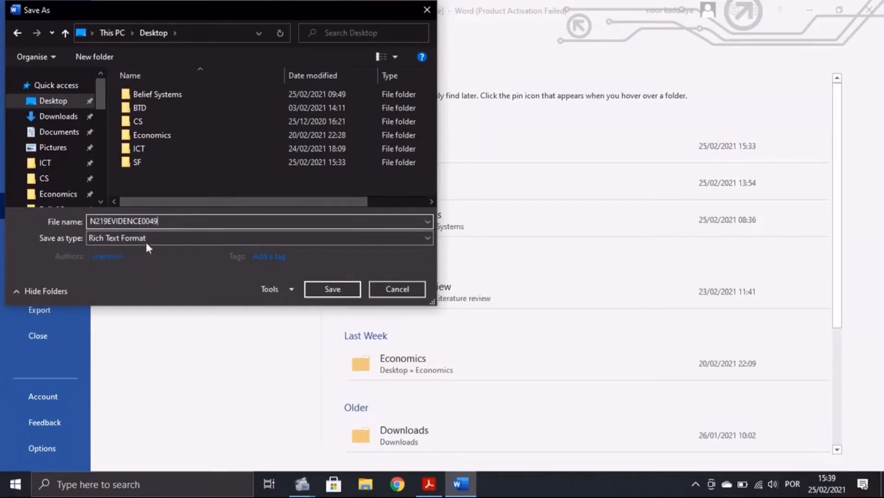
click(118, 239)
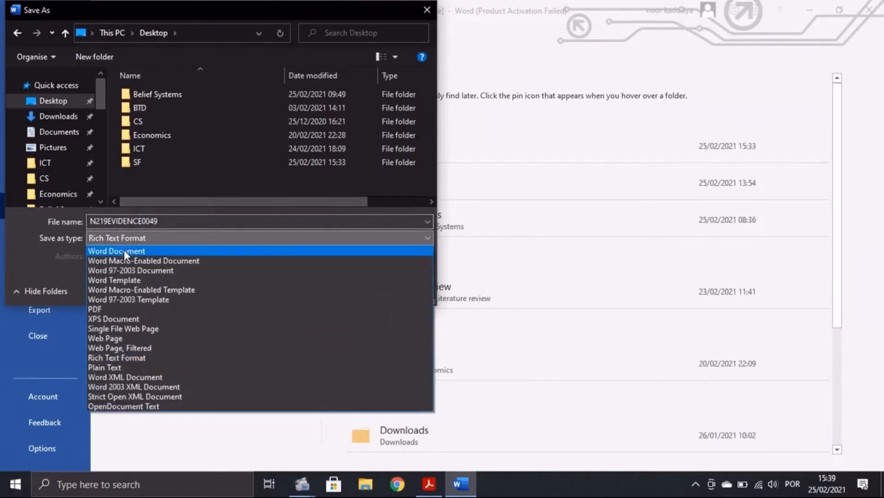
click(124, 251)
click(315, 335)
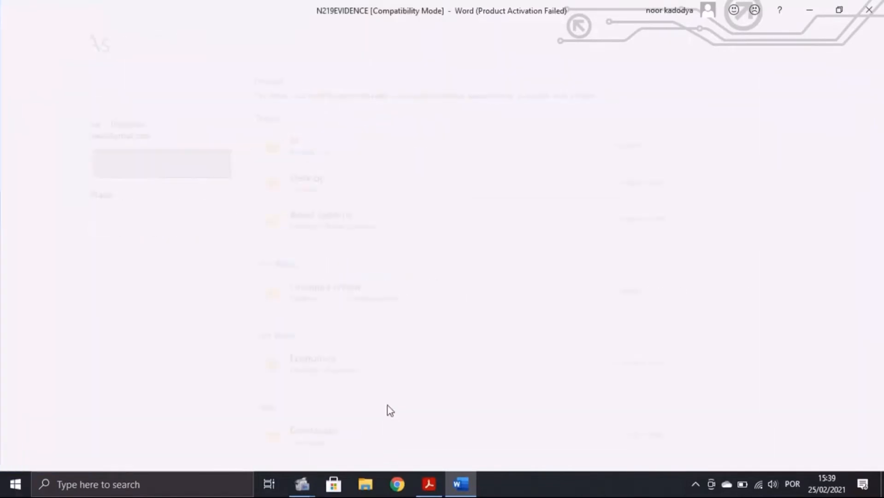
key(alt+Tab)
scroll(353, 339, down, 5)
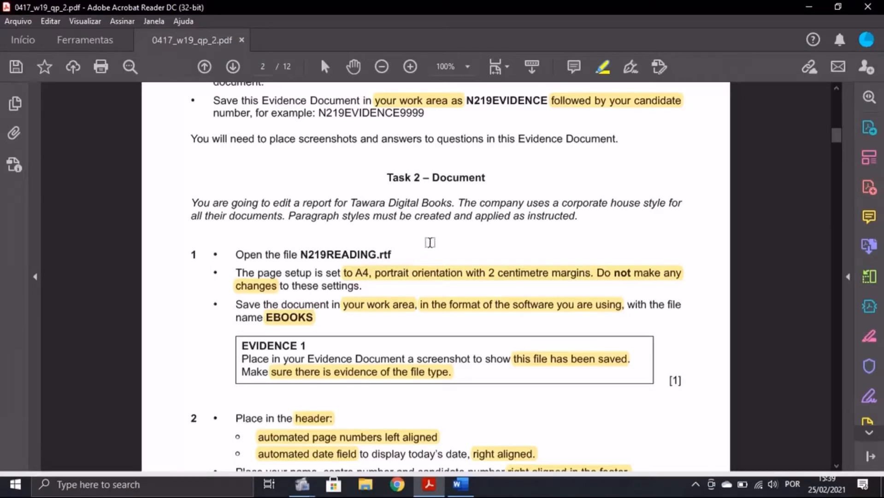
Step: Scroll the exam paper to Task 2 steps 1–2, then minimise Acrobat
scroll(455, 248, down, 1)
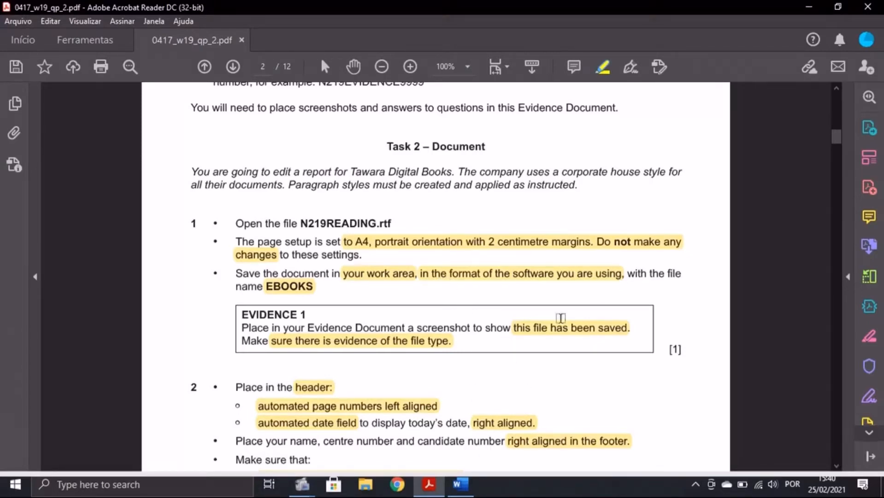
click(809, 5)
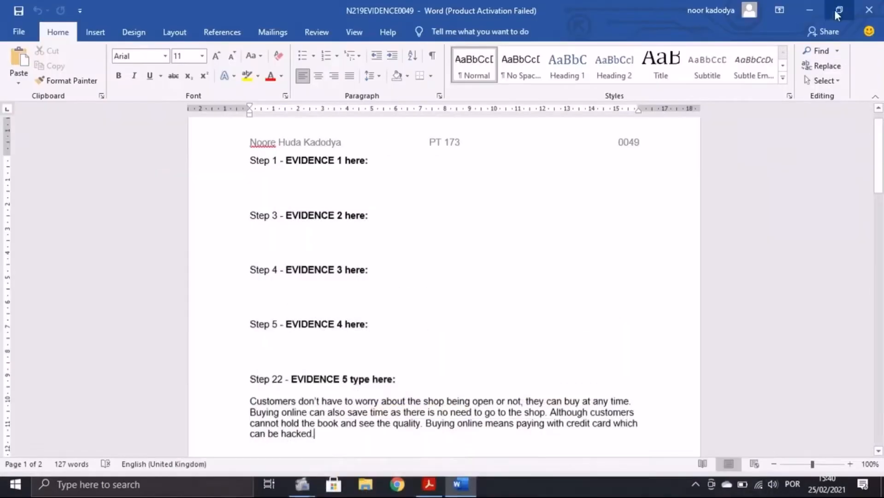
Step: Open N219READING.rtf from File Explorer in Word and enable editing of 'The World of Digital Books'
click(806, 4)
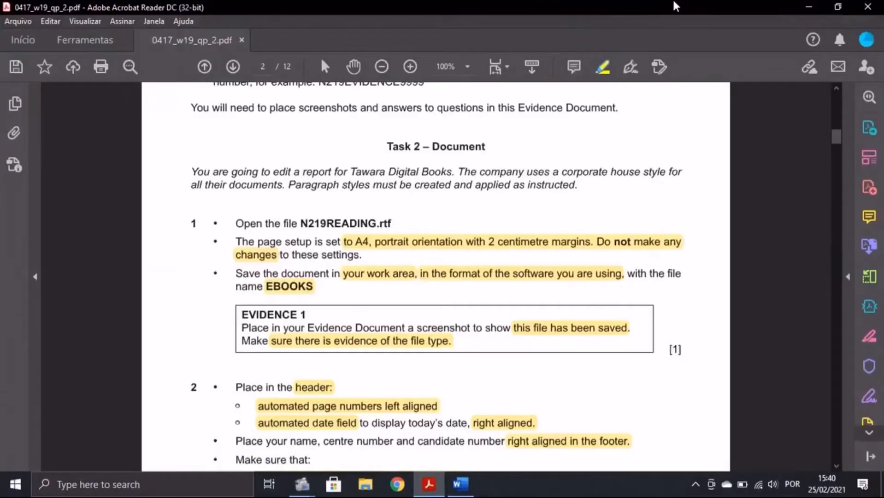
click(809, 6)
click(365, 484)
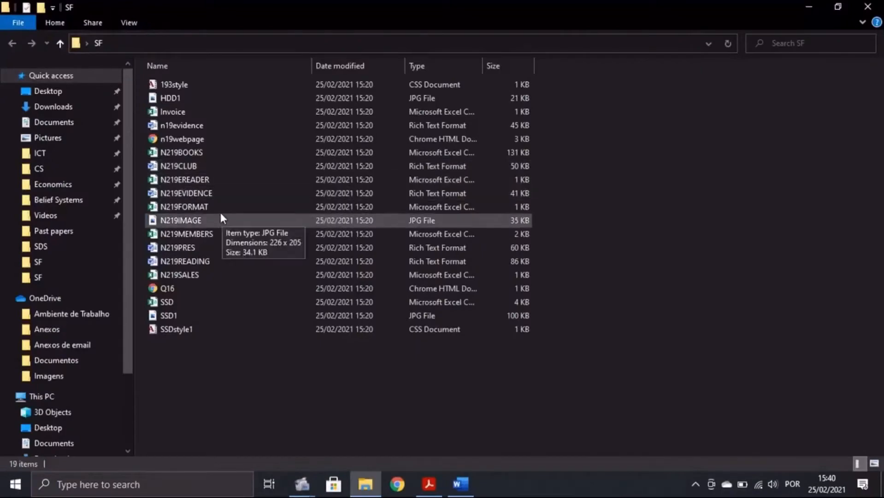
double_click(212, 261)
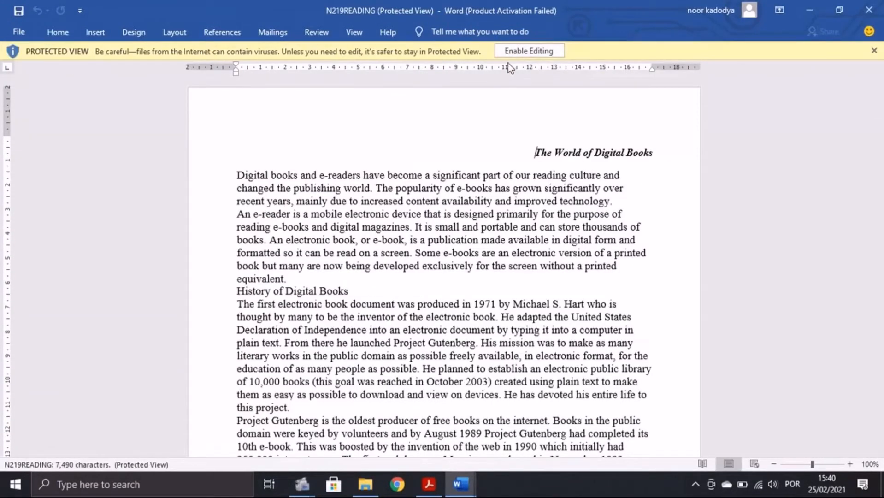
click(516, 52)
scroll(342, 308, down, 4)
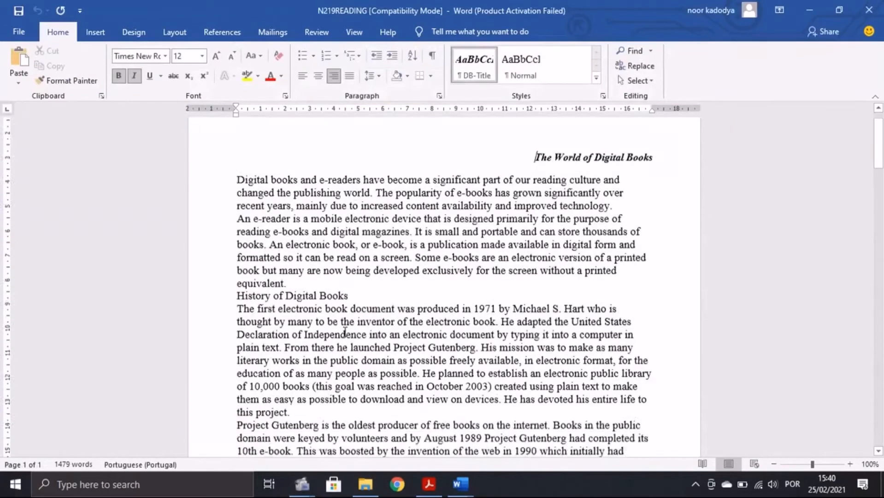
scroll(343, 308, up, 5)
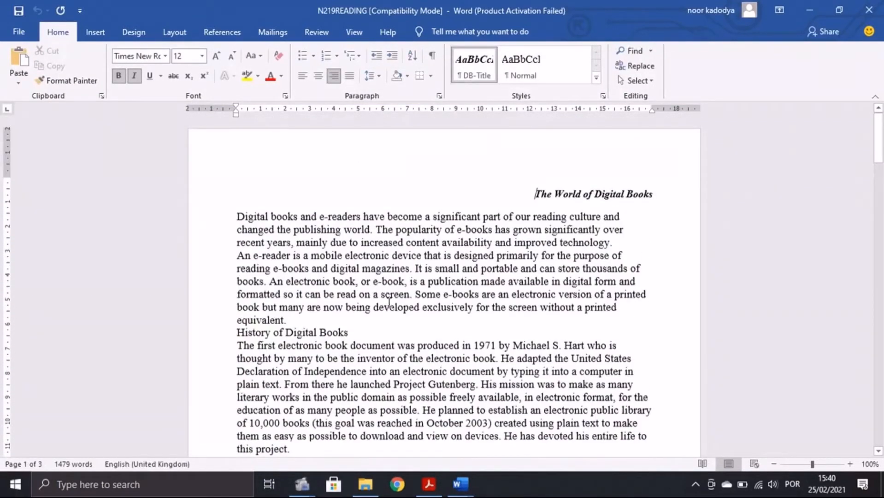
click(428, 484)
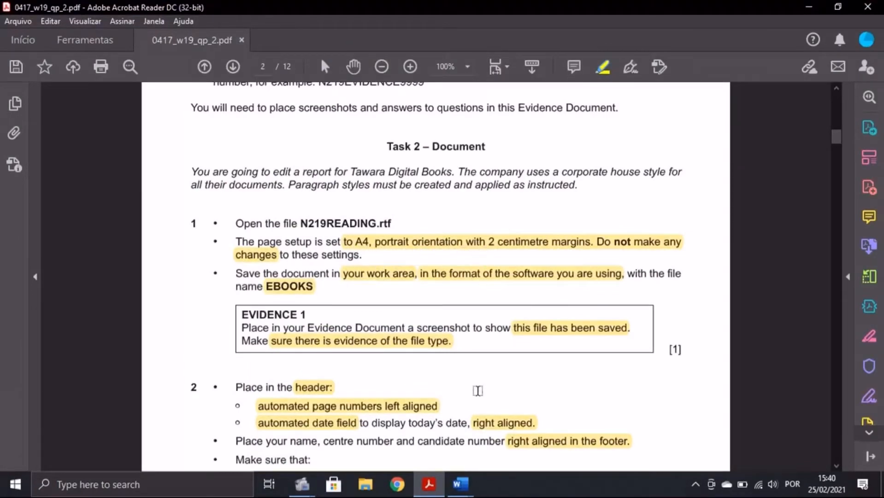
mouse_move(468, 482)
click(530, 422)
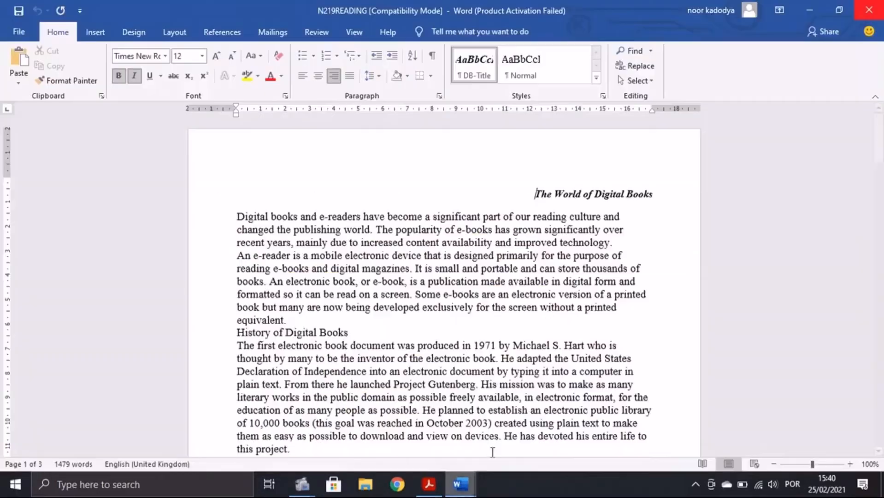
click(180, 29)
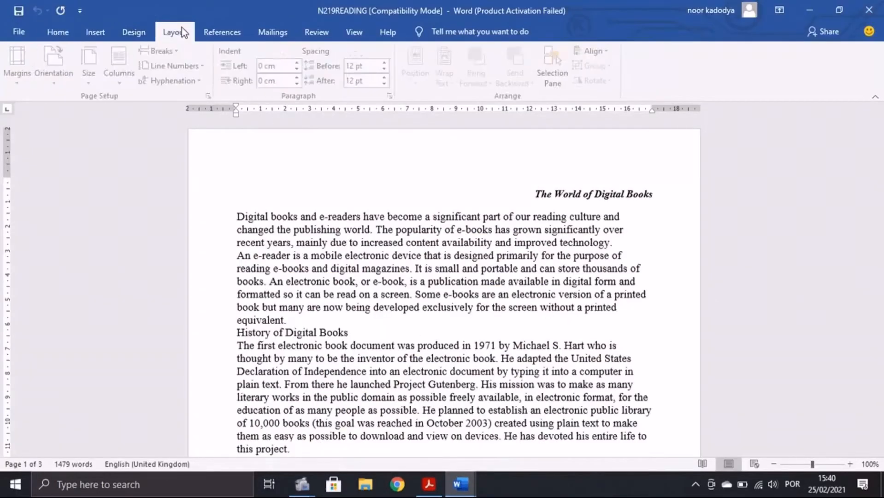
click(211, 95)
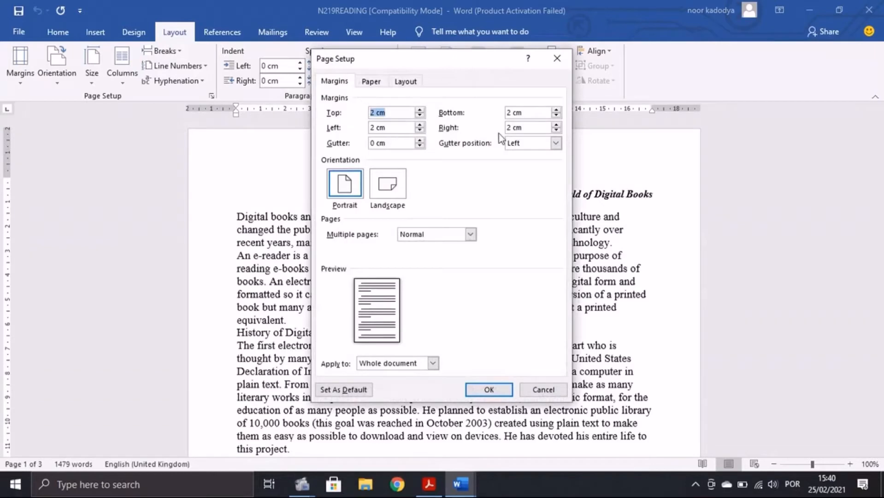
click(371, 81)
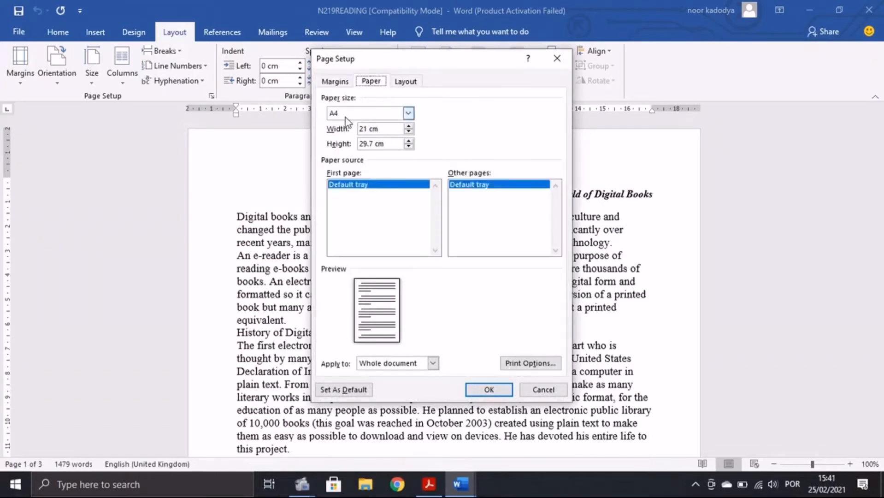
click(321, 83)
click(489, 390)
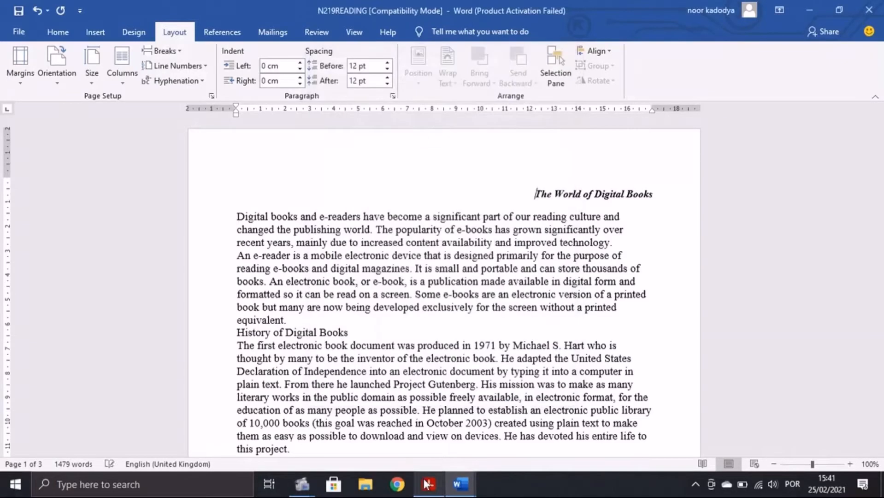
click(427, 484)
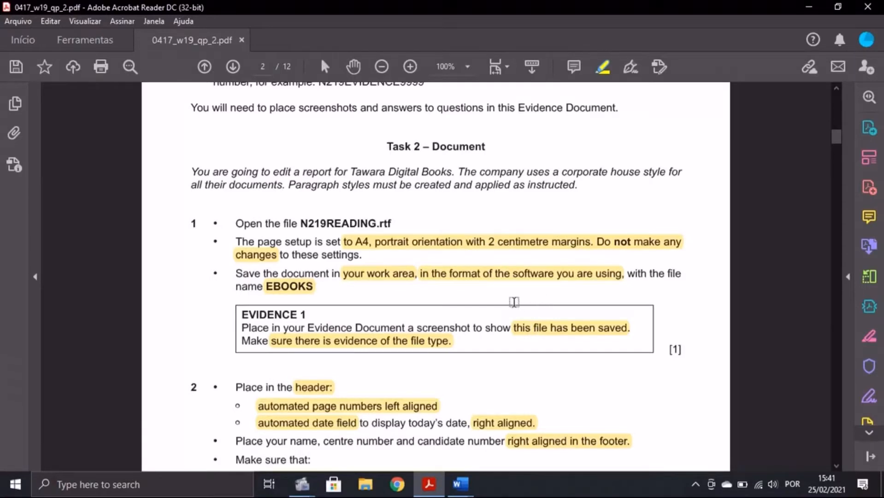
key(alt+Tab)
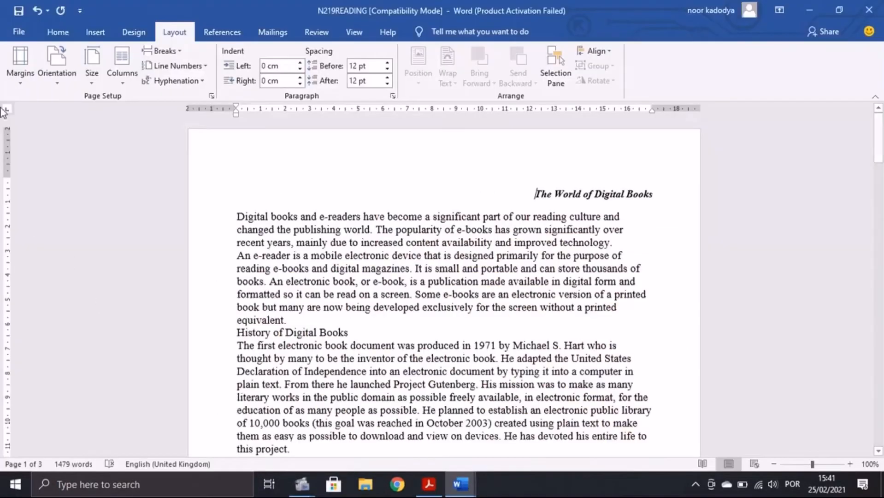
Step: Save the N219READING report to the Desktop as Word Document EBOOKS
click(20, 31)
click(64, 206)
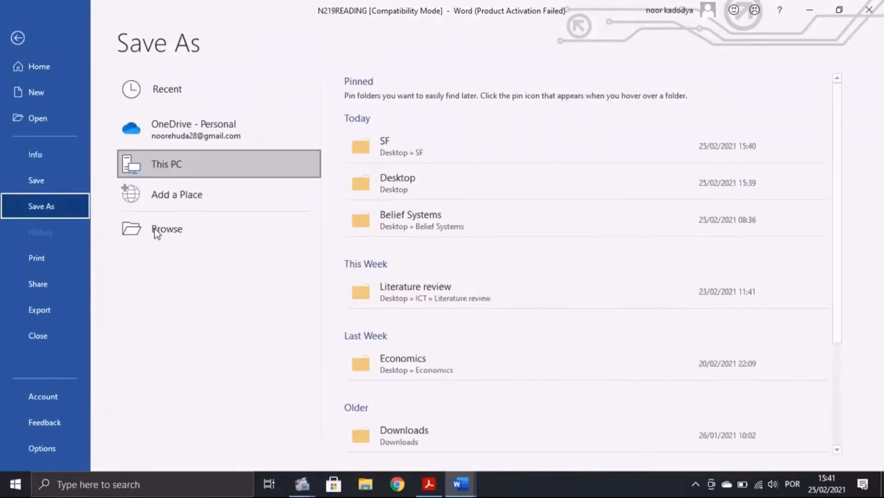
click(166, 229)
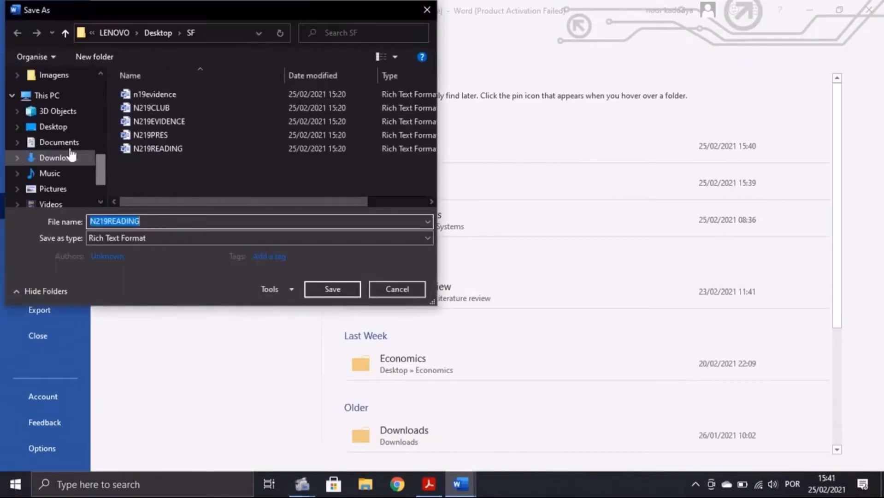
scroll(55, 121, up, 10)
click(53, 100)
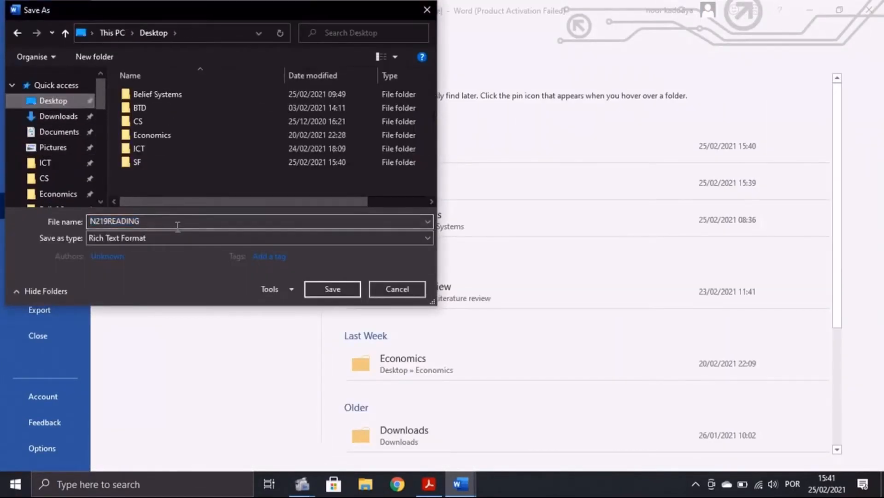
text(EBOOKS)
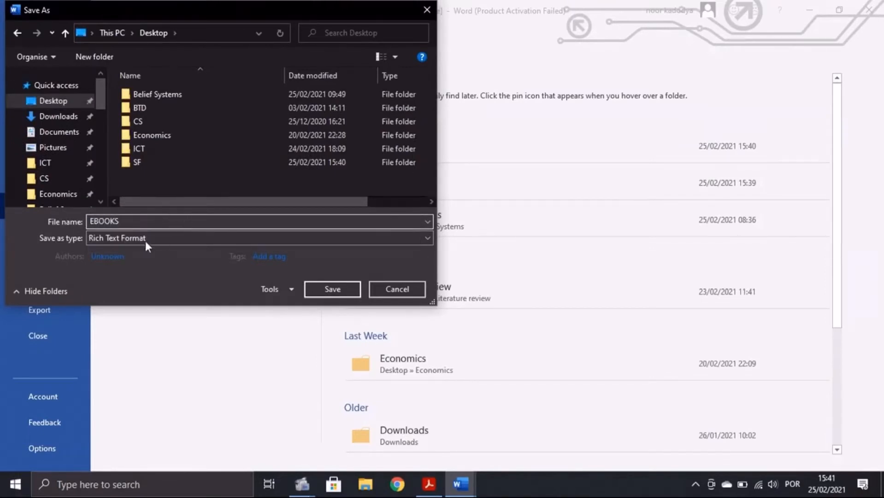
click(112, 236)
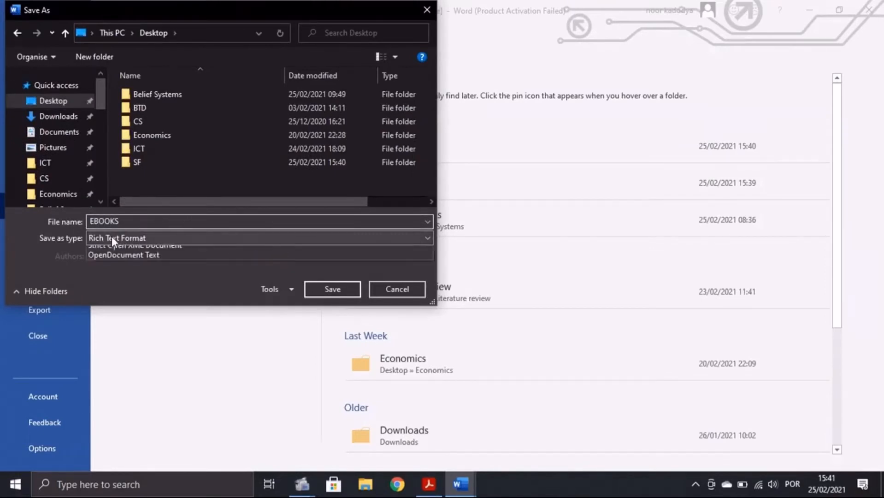
click(106, 253)
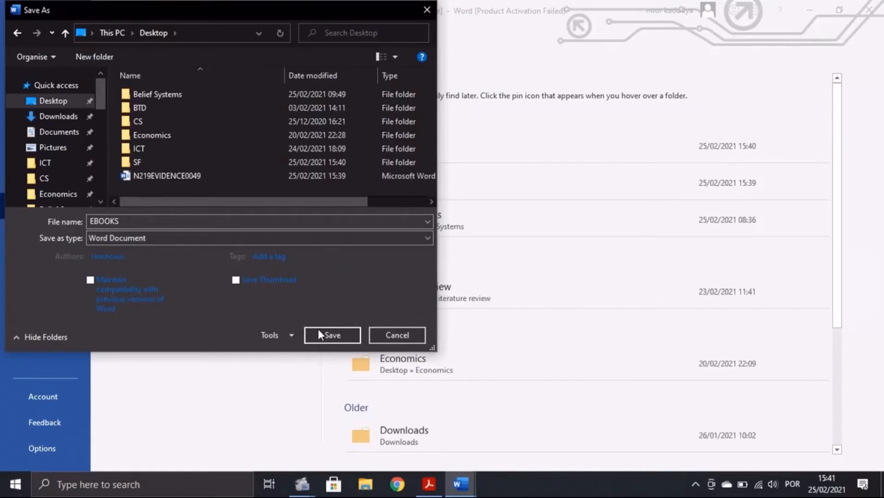
click(337, 335)
click(429, 484)
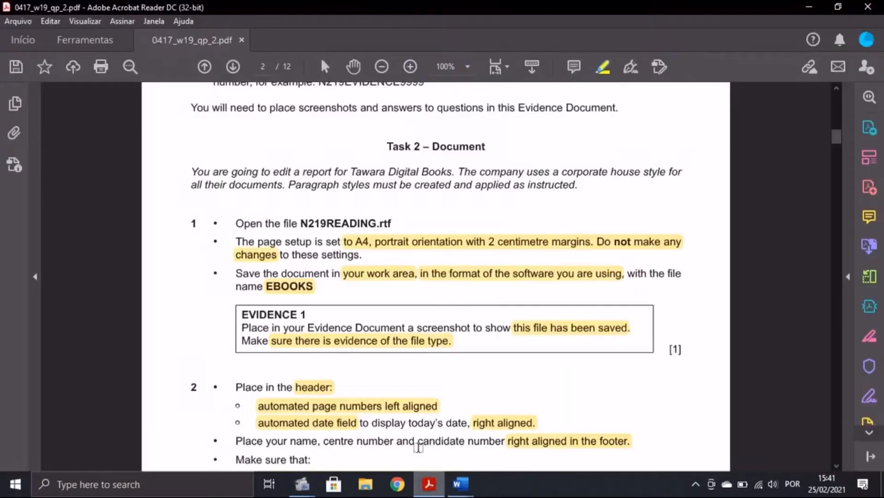
Step: Scroll the exam paper to Task 2 step 1, then bring up File Explorer
scroll(341, 376, down, 1)
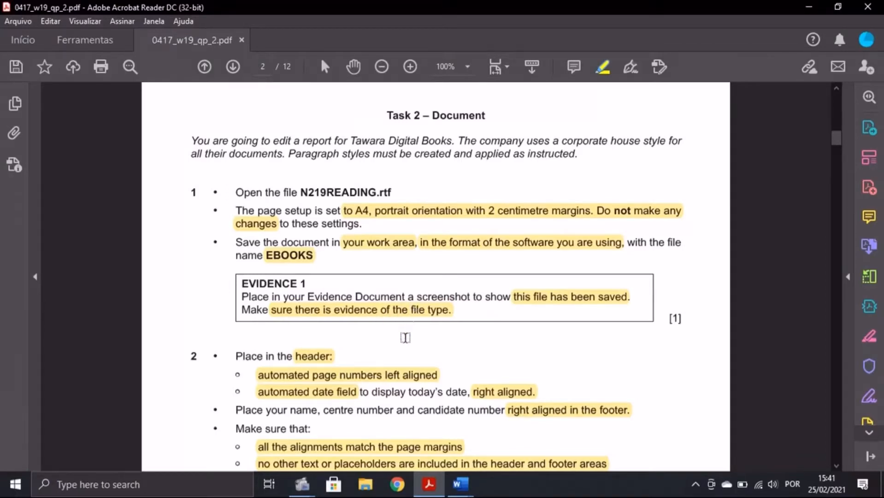
click(365, 484)
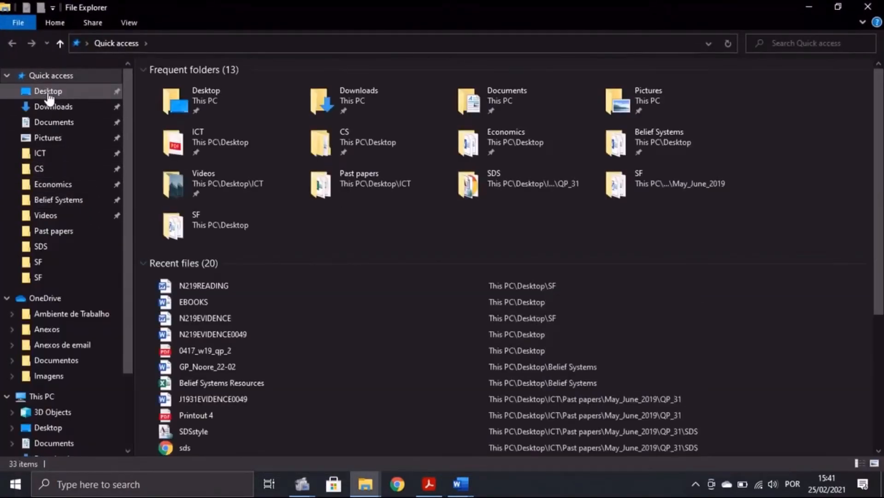
Step: Show the Desktop folder and select the EBOOKS Microsoft Word Document file
click(48, 92)
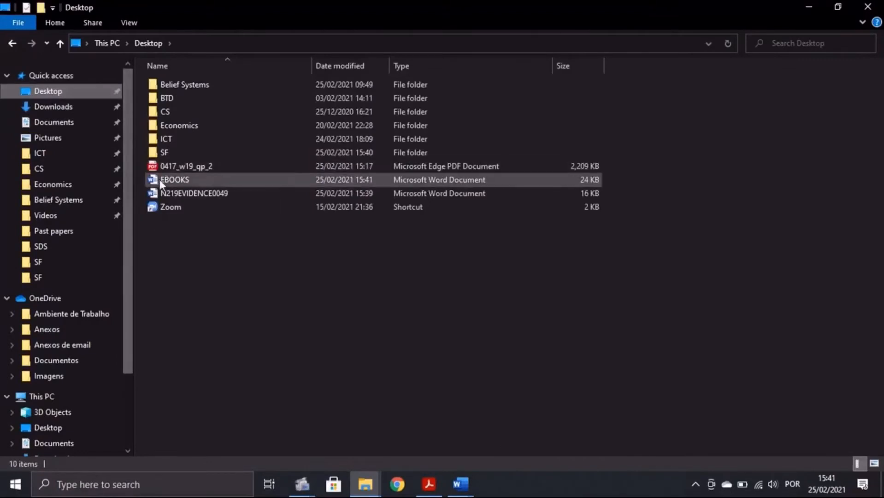
click(156, 184)
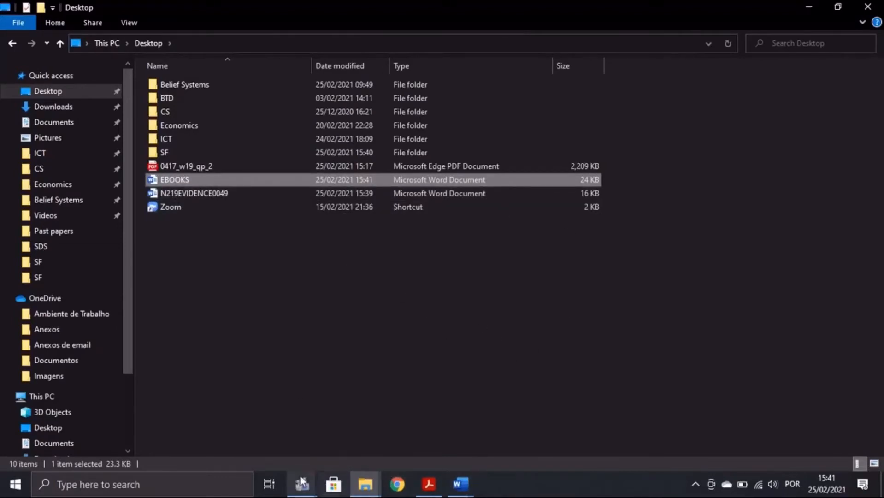
click(214, 483)
Step: Snip the Desktop file rows showing EBOOKS, then bring up N219EVIDENCE0049
text(S)
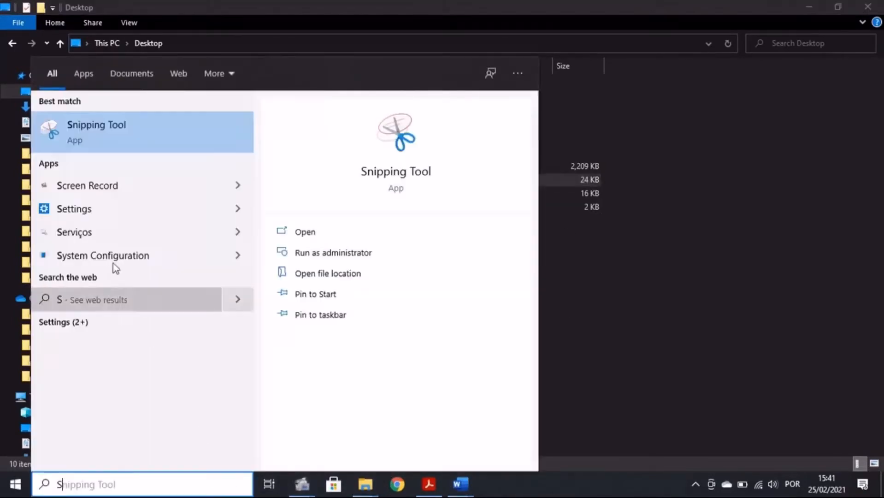
click(84, 133)
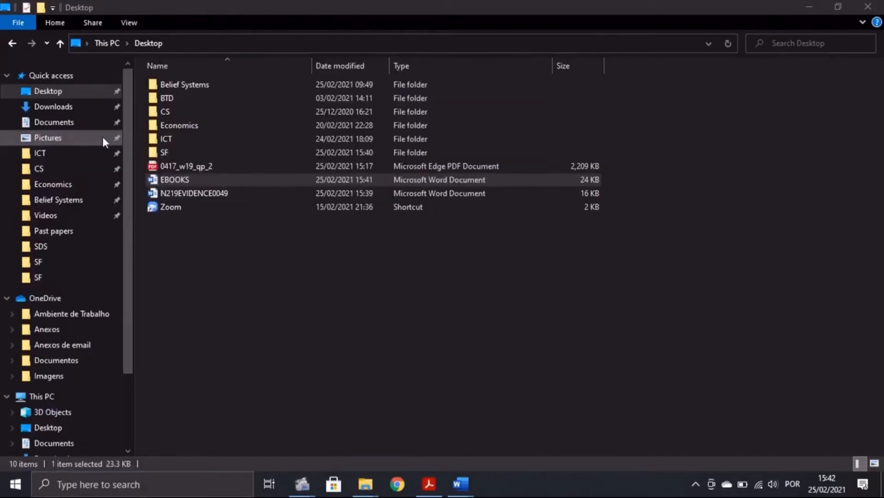
click(391, 289)
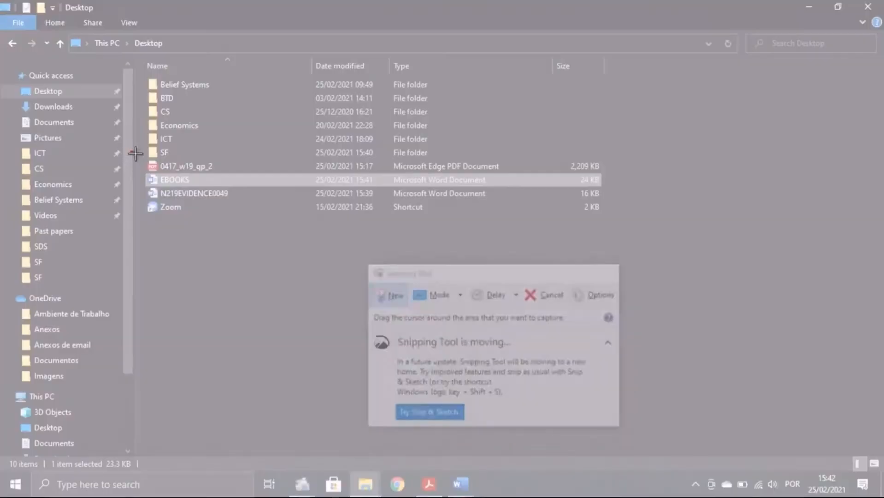
drag(131, 151, 643, 198)
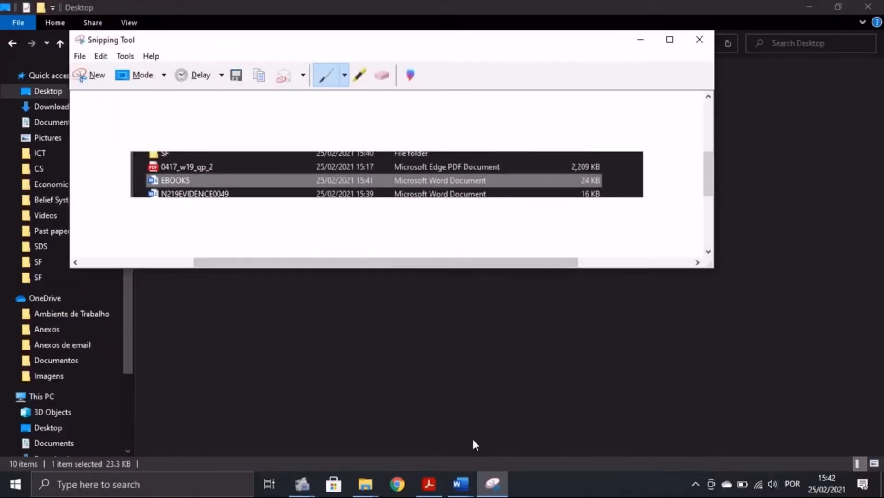
click(459, 483)
click(420, 450)
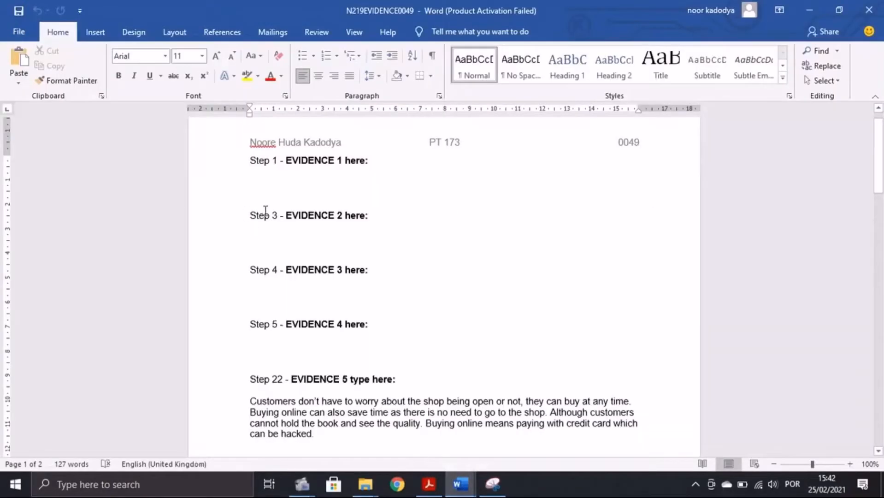
Step: Paste the EBOOKS snip under Step 1 Evidence 1 and crop its bottom edge
key(ctrl+v)
click(345, 201)
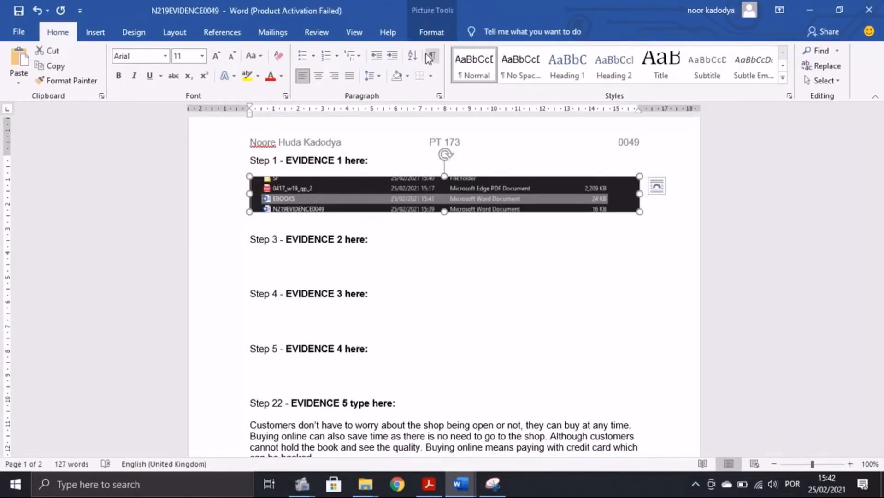
click(431, 33)
click(757, 60)
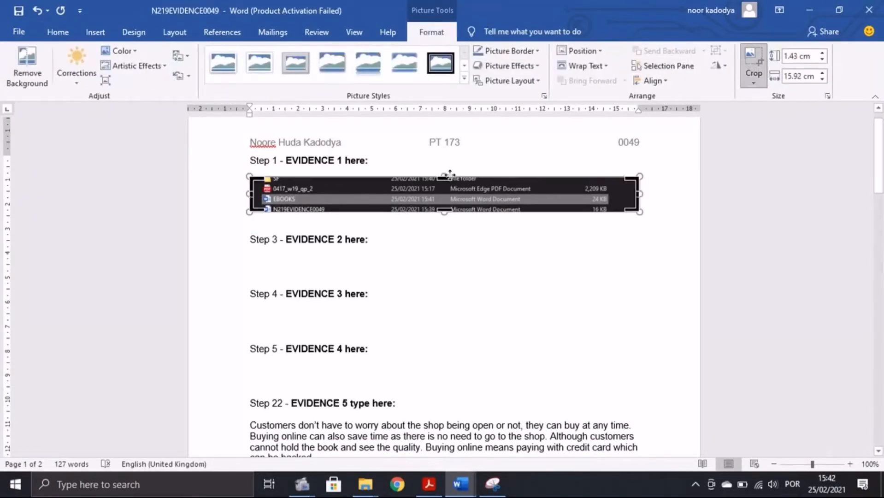
drag(449, 210, 445, 194)
click(753, 62)
click(753, 62)
click(445, 258)
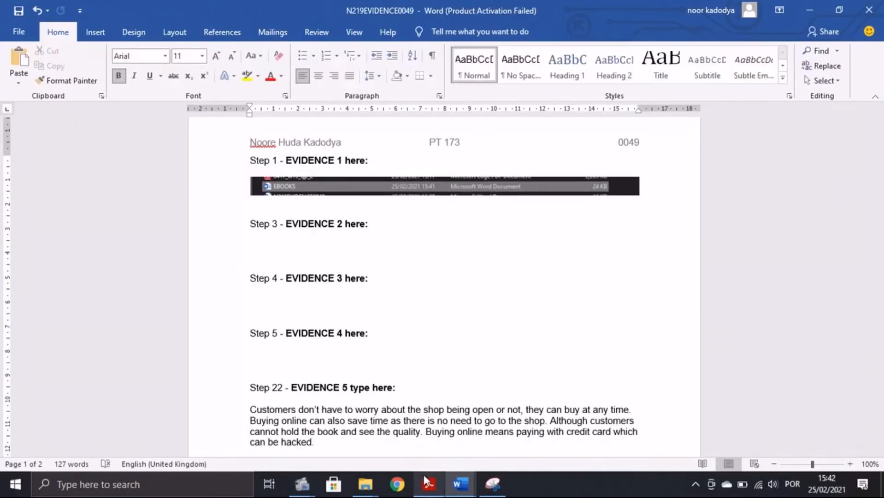
click(428, 484)
scroll(375, 349, down, 4)
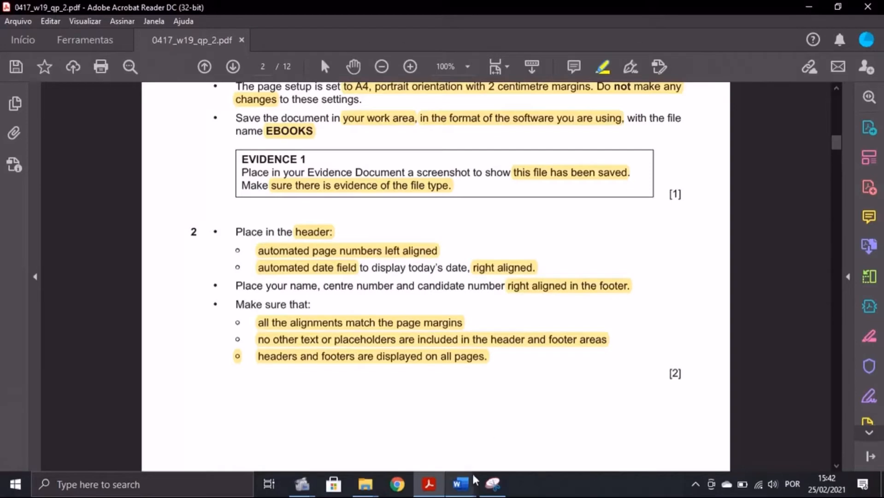
Step: Insert the Blank (Three Columns) header into EBOOKS and select its left [Type here] placeholder
mouse_move(460, 484)
click(521, 442)
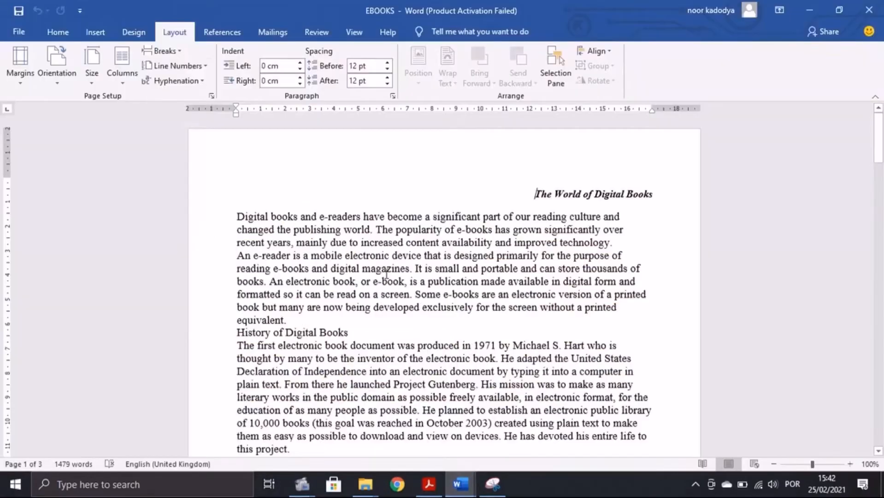
click(95, 33)
click(585, 55)
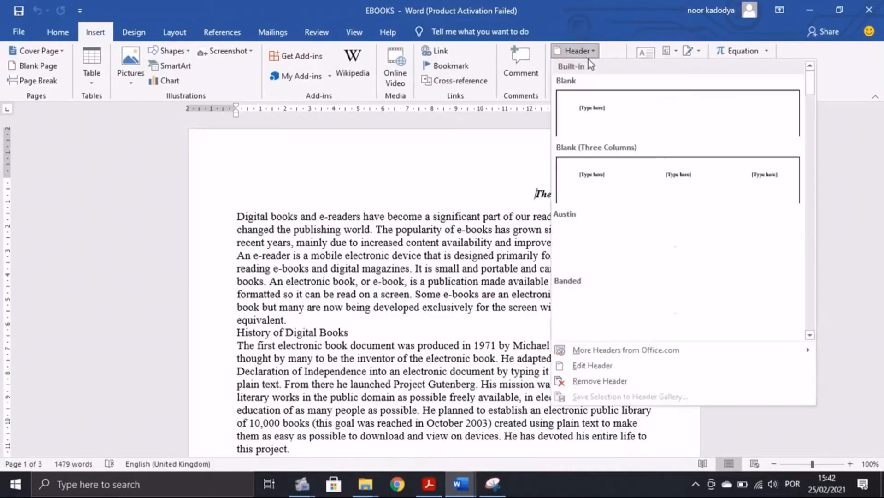
click(606, 182)
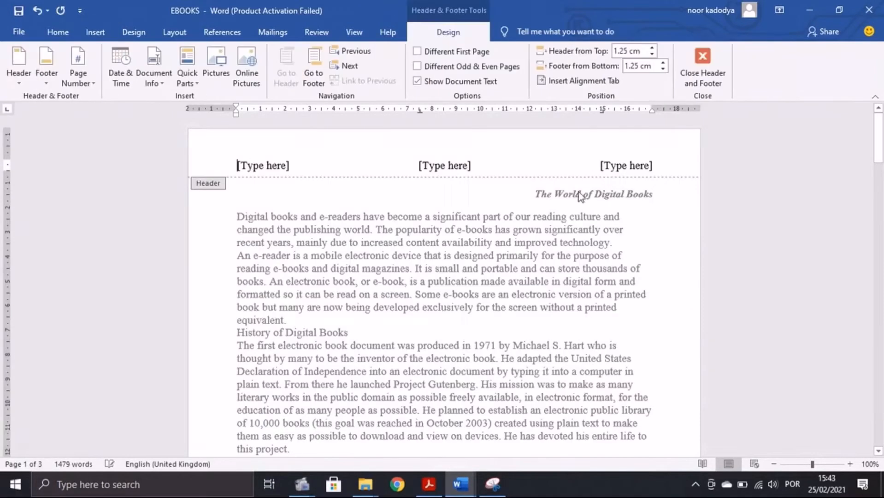
click(428, 484)
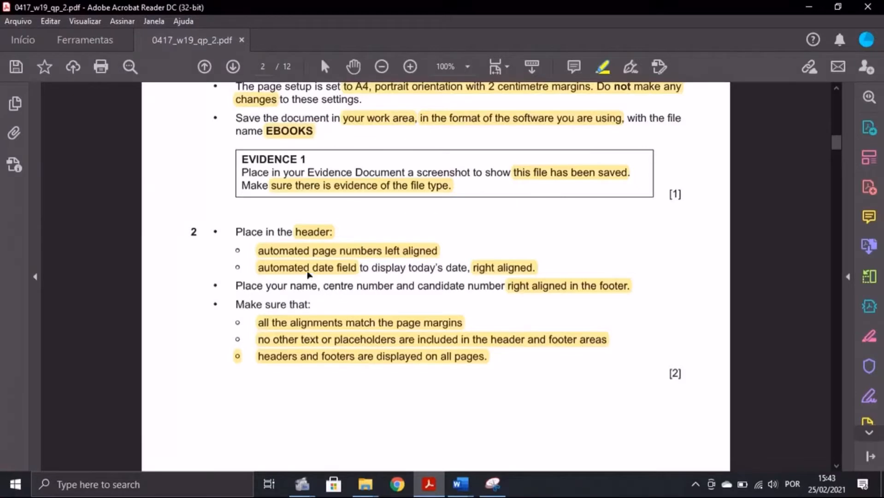
click(460, 484)
click(261, 167)
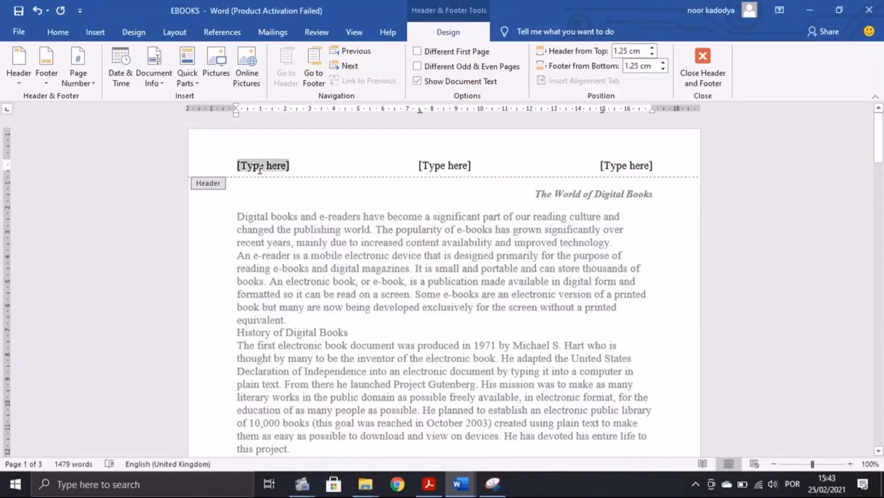
Step: Replace the left header placeholder with a Plain Number page number at the current position
click(91, 77)
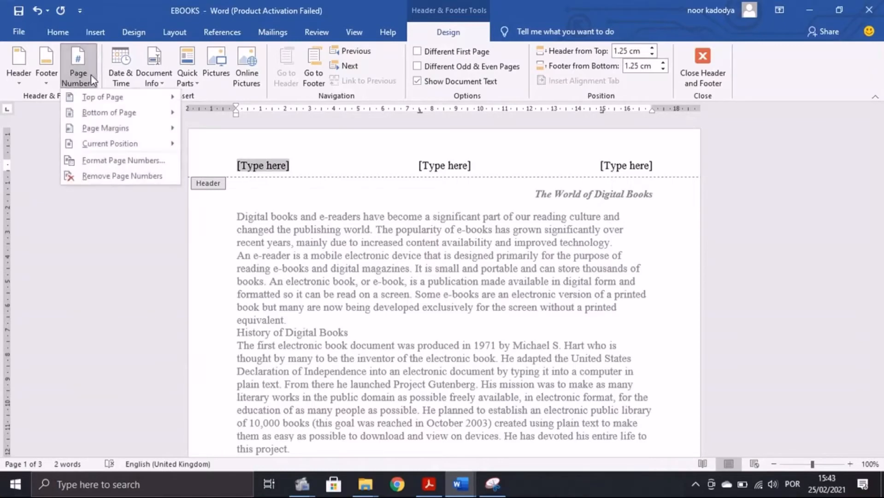
mouse_move(126, 147)
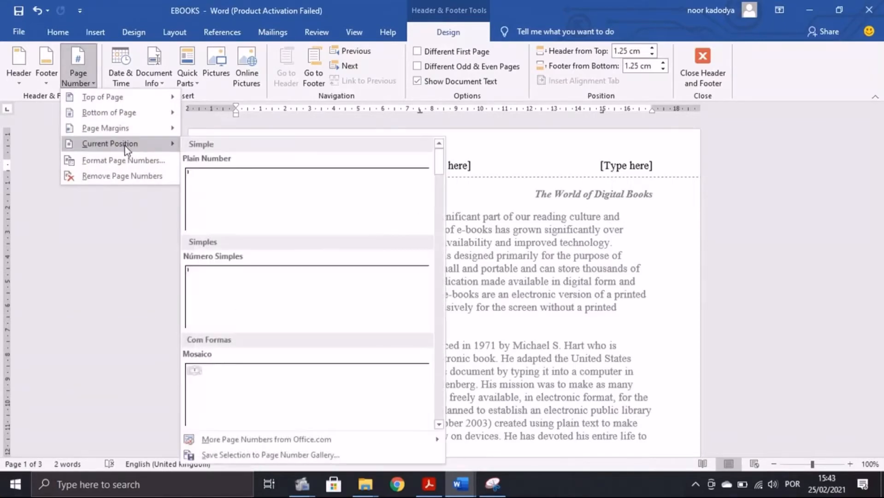
click(239, 202)
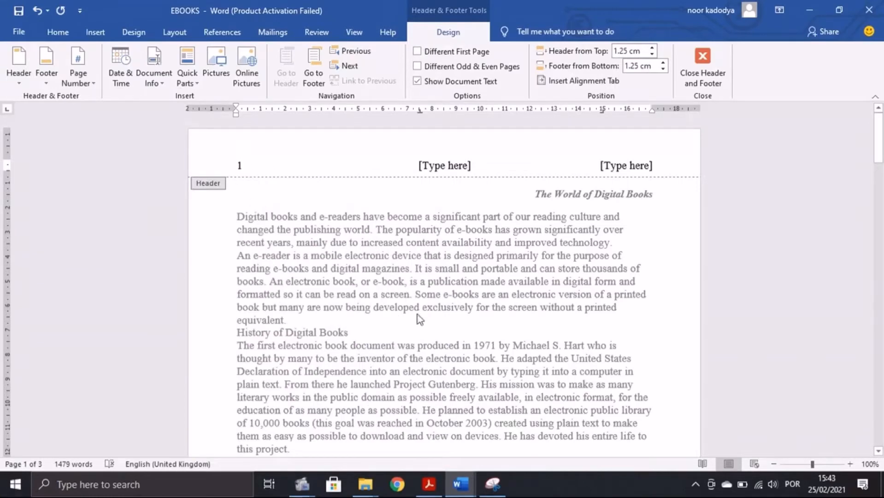
click(430, 488)
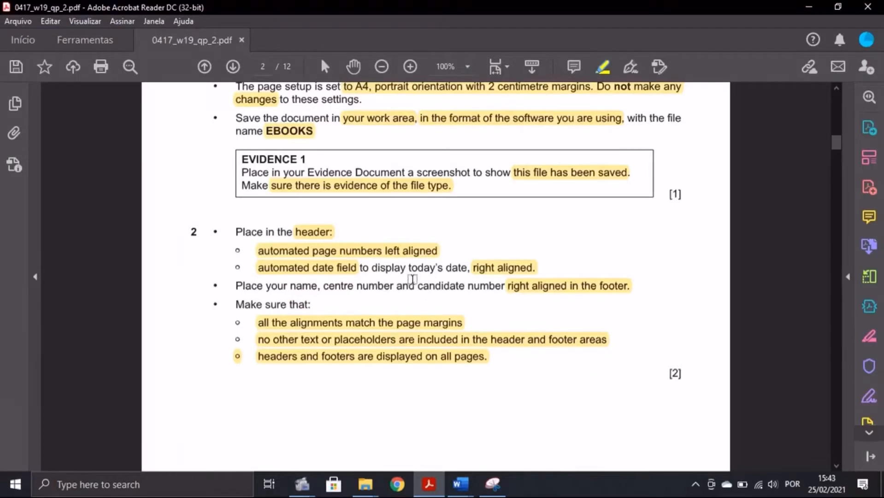
mouse_move(461, 484)
click(503, 438)
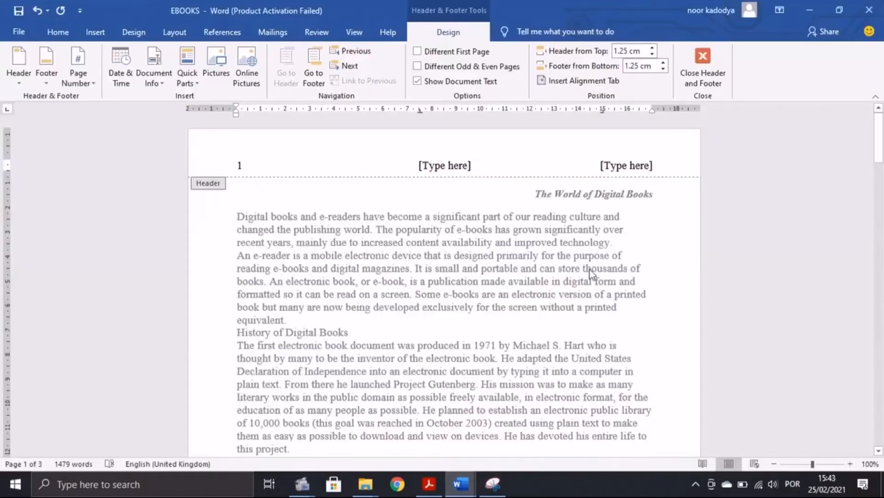
Step: Insert a Date field in 25/02/2021 format into the header's right placeholder
click(623, 167)
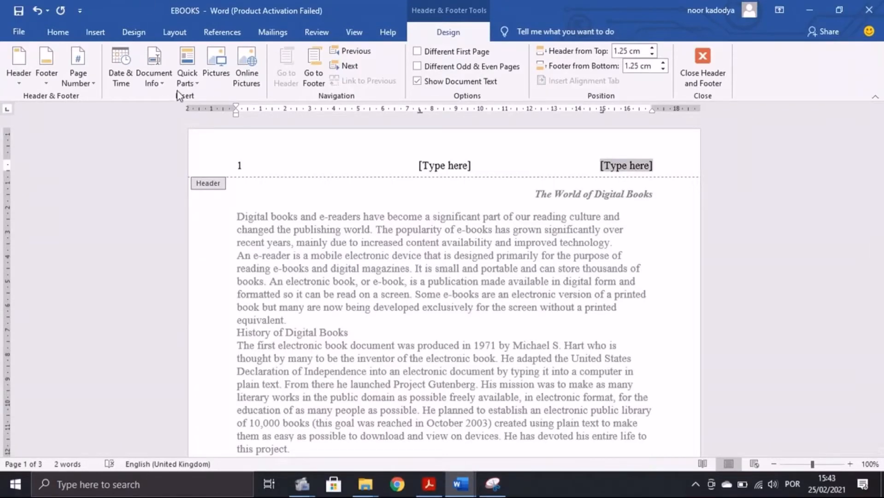
click(194, 85)
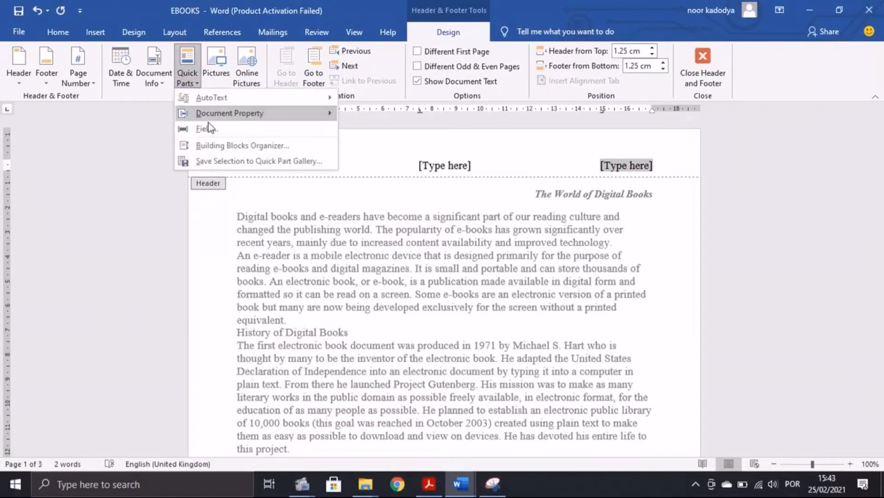
click(209, 123)
scroll(298, 194, down, 5)
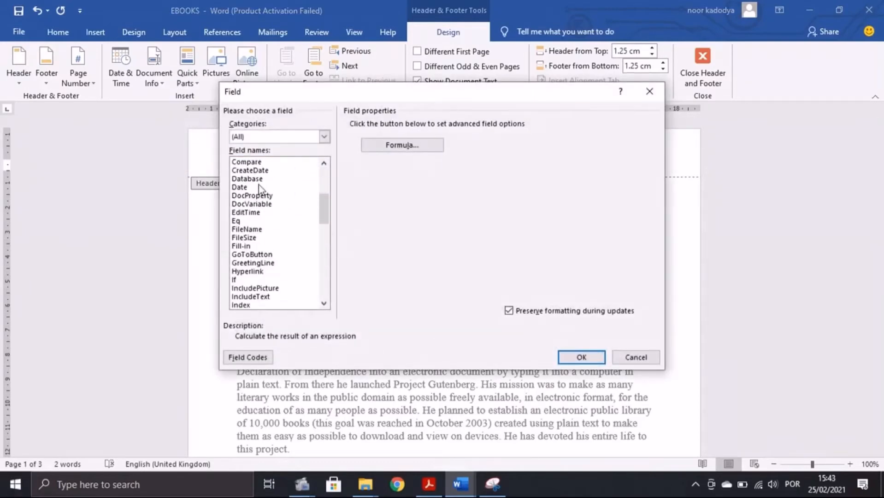
click(240, 187)
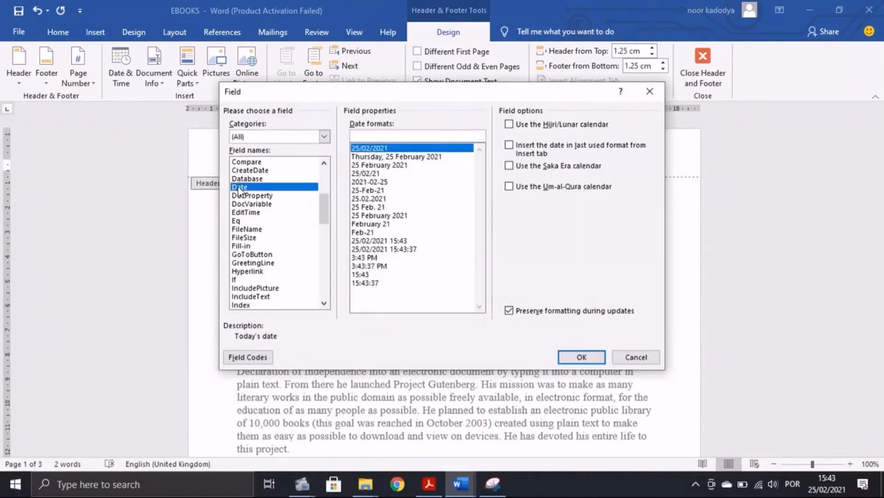
click(429, 487)
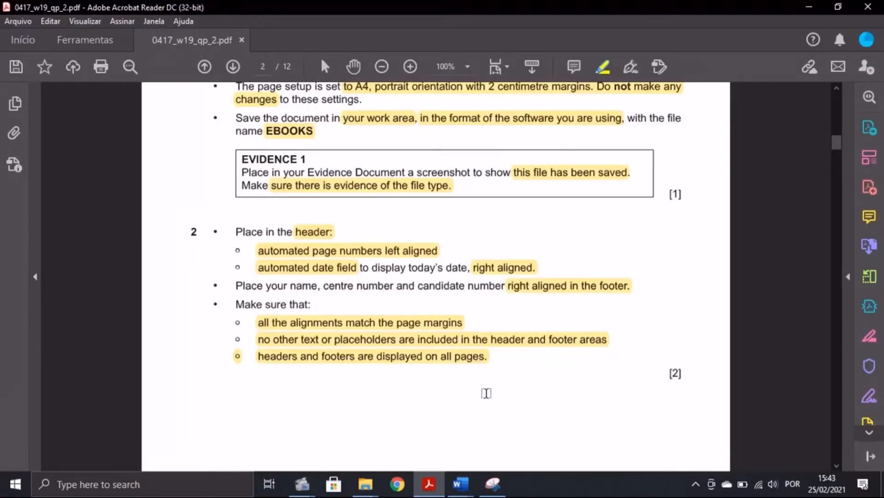
mouse_move(461, 484)
click(495, 435)
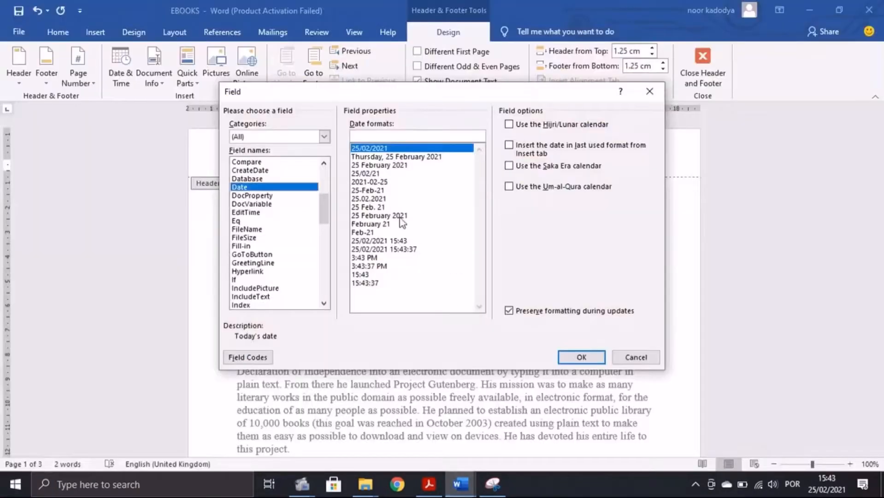
double_click(369, 148)
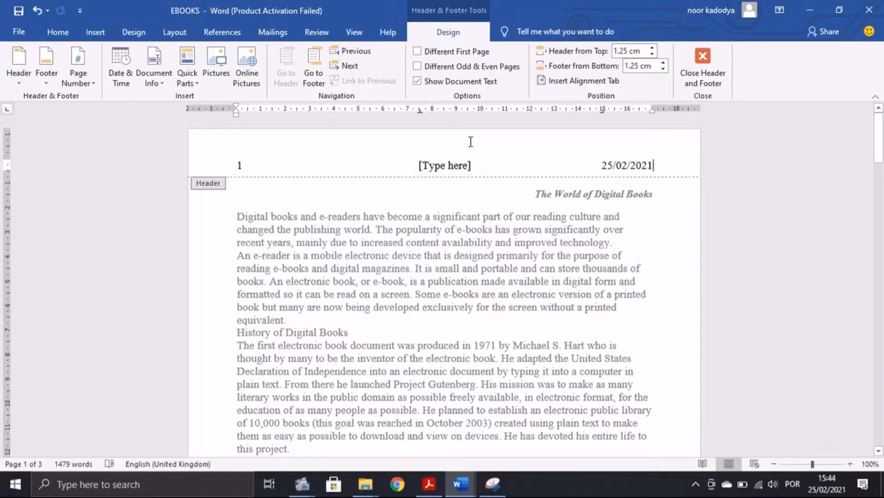
Step: Delete the centre header placeholder and close header editing
click(444, 164)
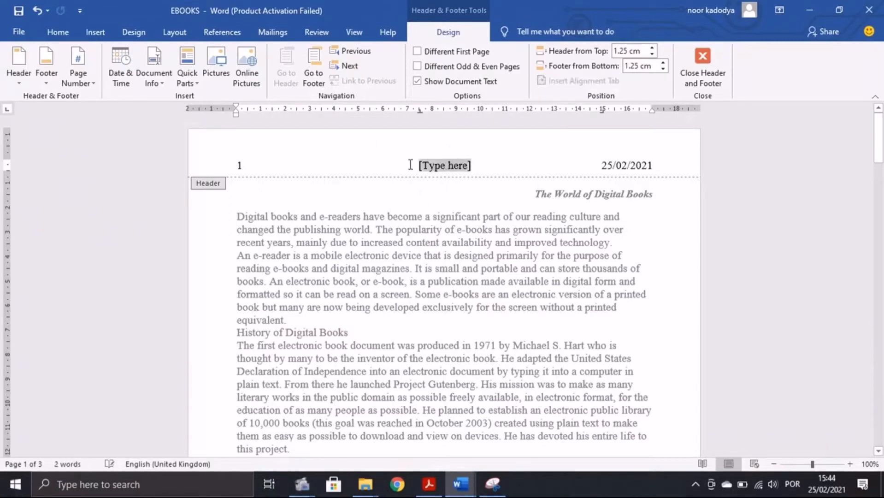
key(Delete)
click(701, 62)
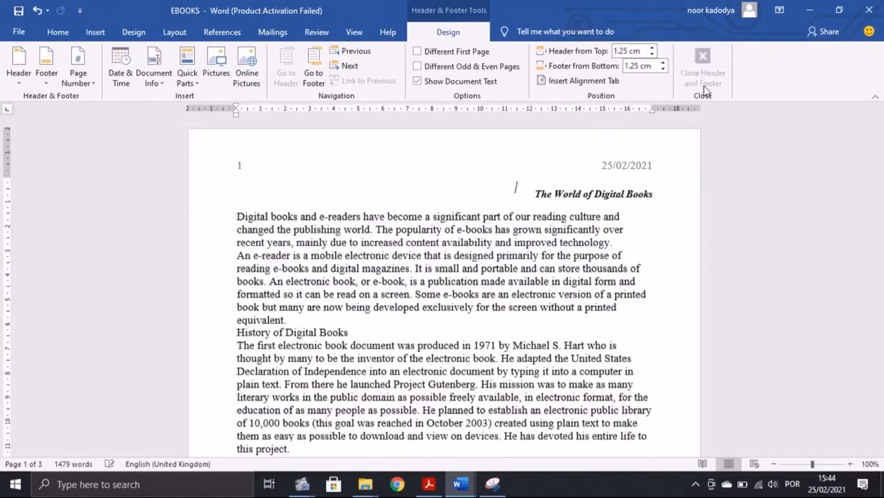
click(429, 484)
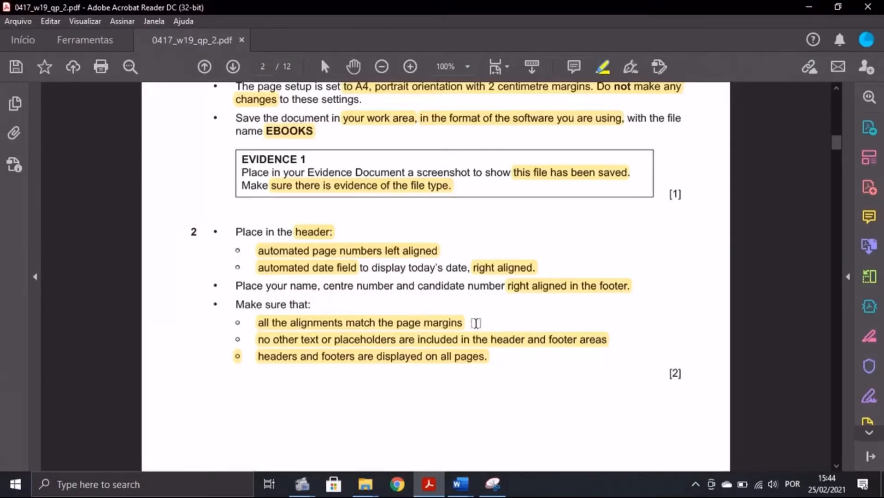
Step: Insert a Blank (Three Columns) footer into the EBOOKS document
mouse_move(460, 484)
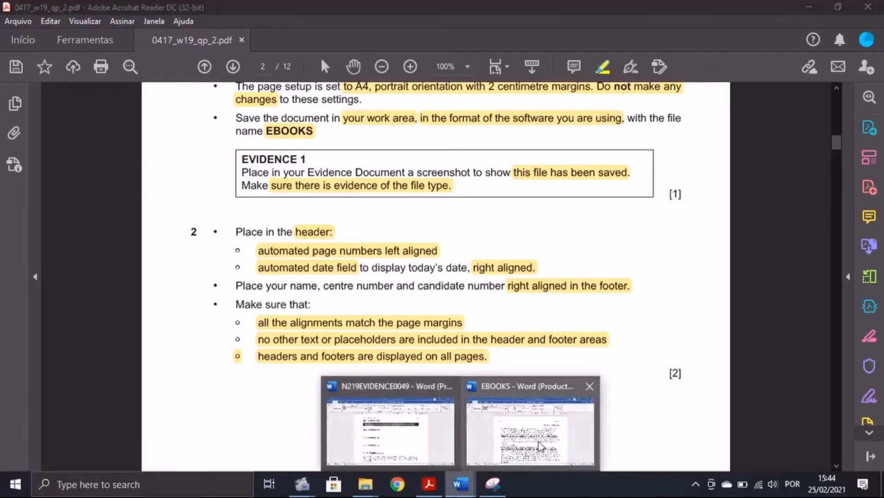
click(509, 429)
click(84, 31)
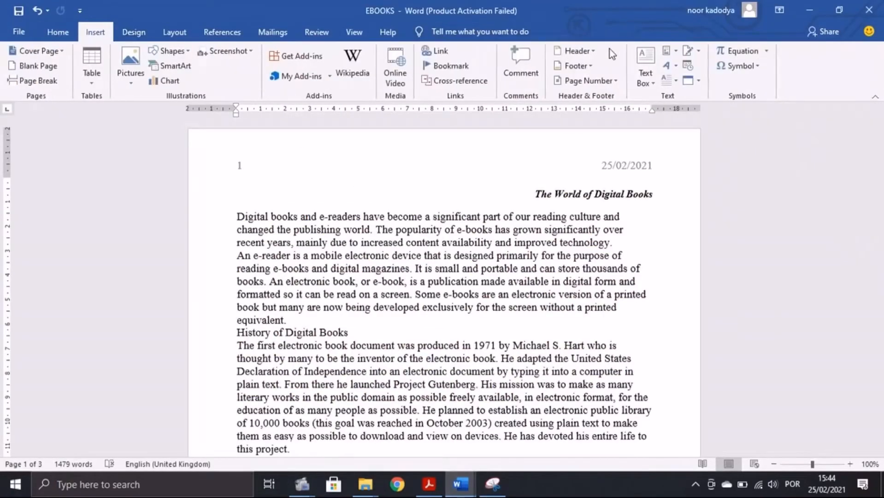
click(575, 66)
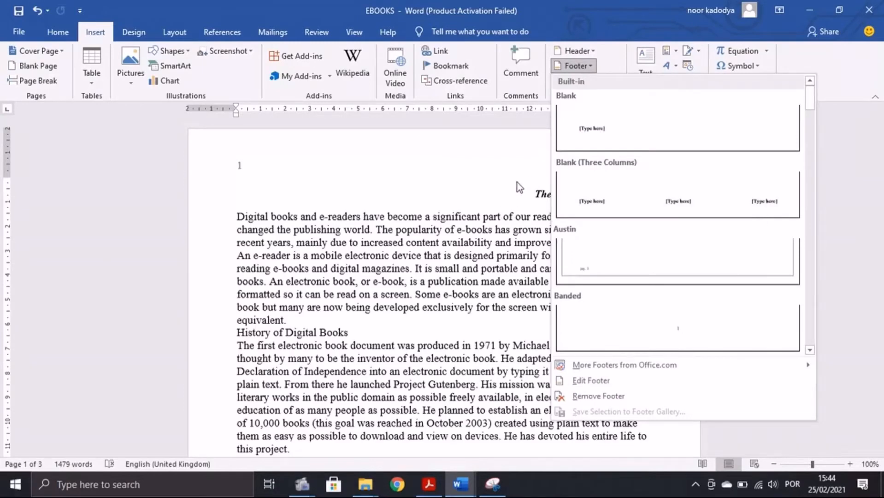
click(561, 194)
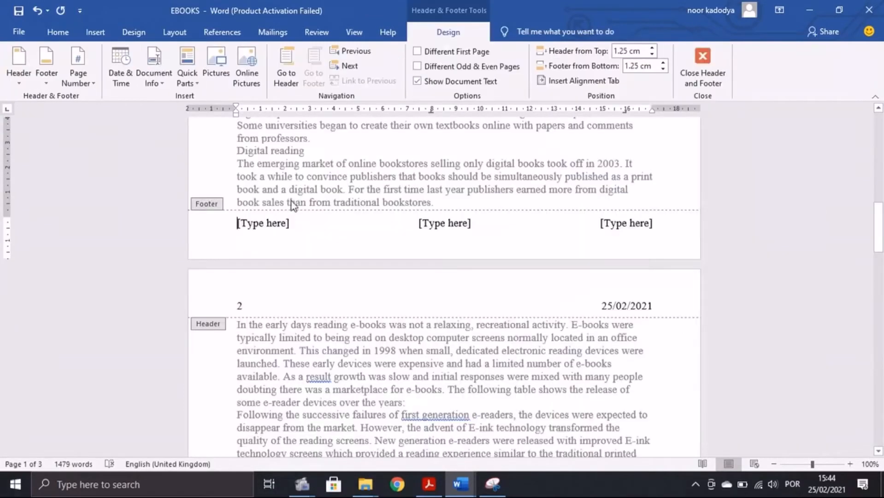
Step: Delete the left and centre footer placeholders, enter the candidate's name, centre and candidate numbers, and close the footer
click(273, 221)
key(Delete)
click(468, 223)
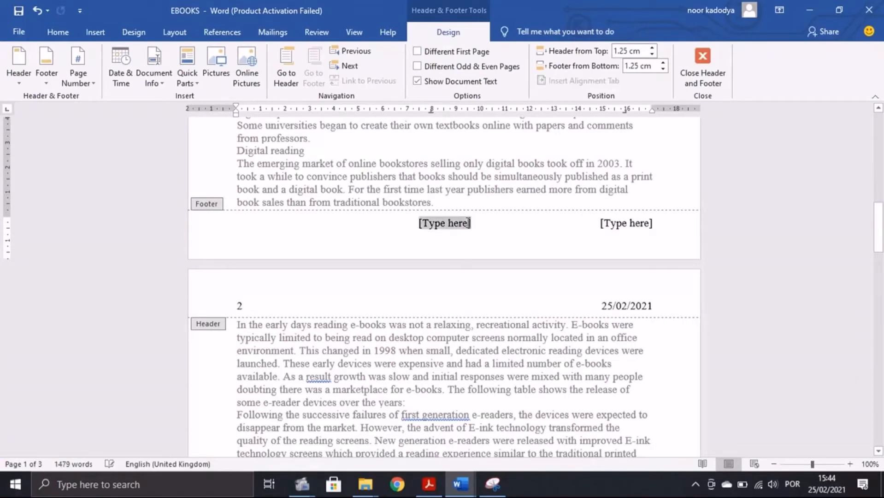
key(Delete)
click(637, 229)
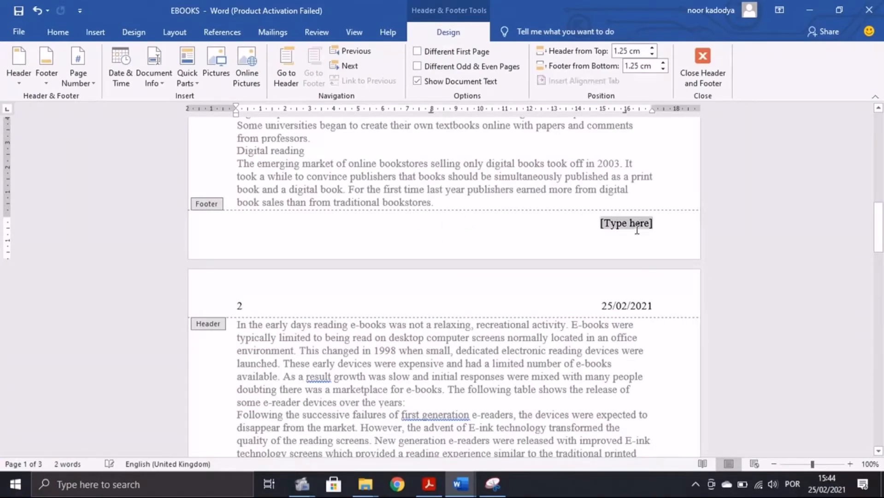
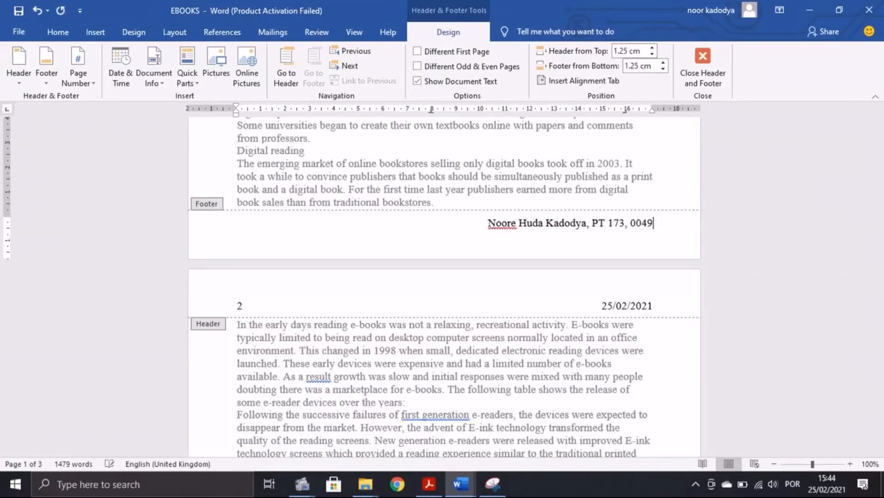
click(702, 66)
click(428, 483)
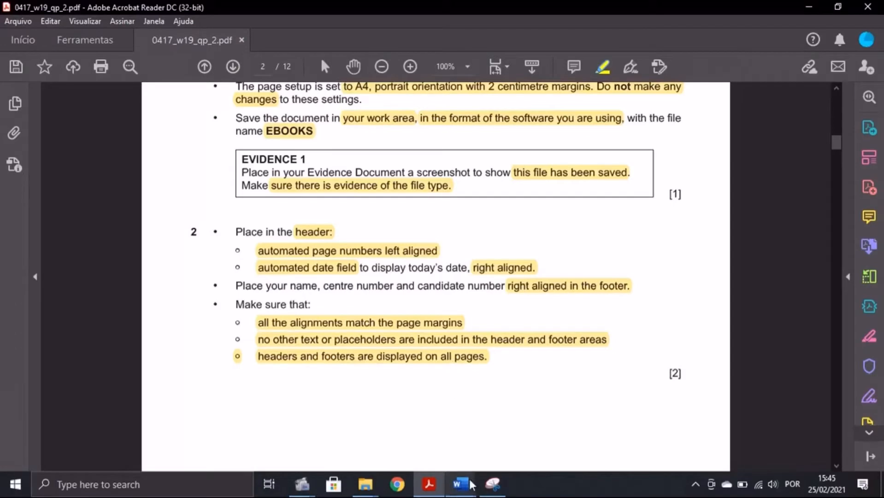
Step: Scroll through the EBOOKS document and return to its start
mouse_move(460, 483)
click(529, 426)
scroll(530, 429, up, 2)
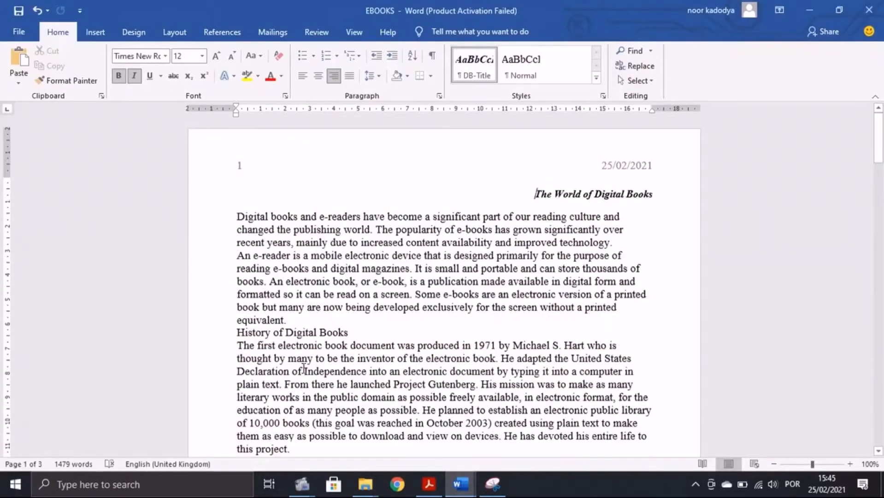
click(236, 113)
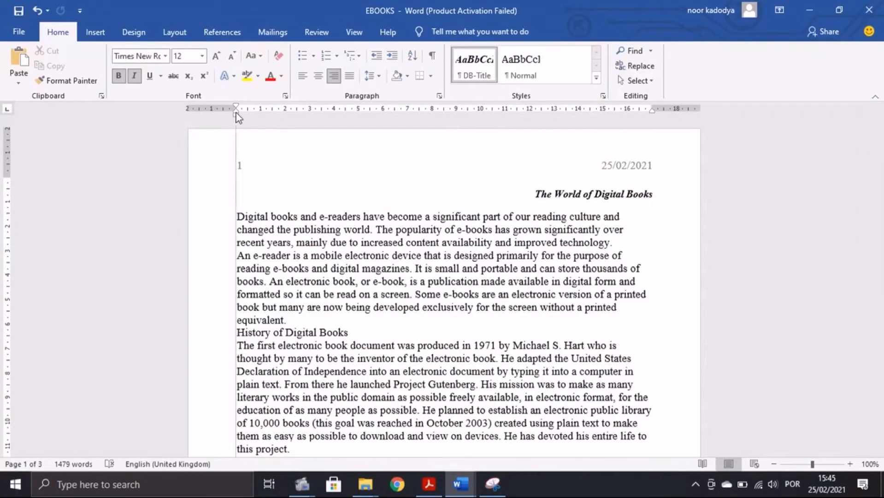
click(652, 111)
scroll(579, 323, down, 10)
scroll(578, 325, down, 3)
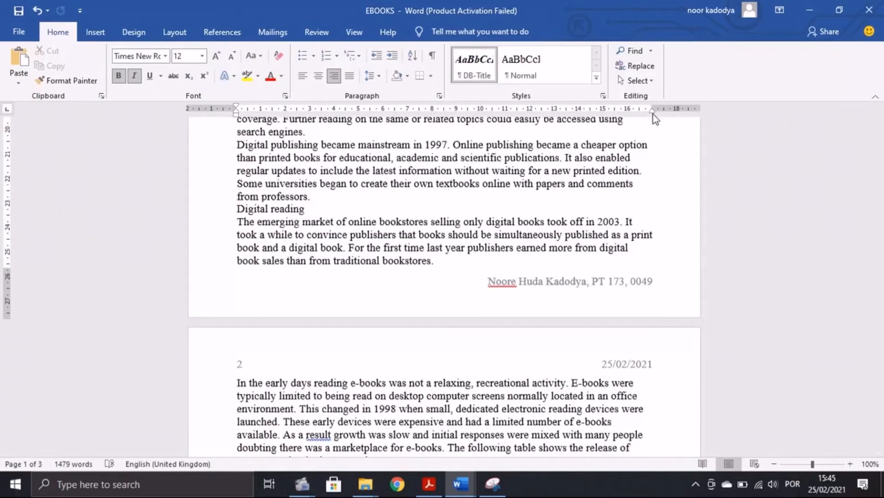
drag(651, 112, 651, 114)
scroll(652, 114, down, 14)
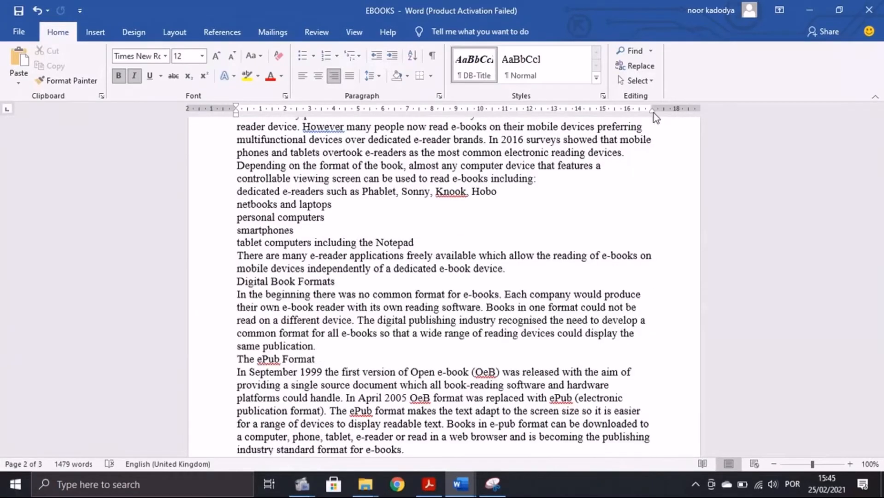
scroll(533, 311, down, 8)
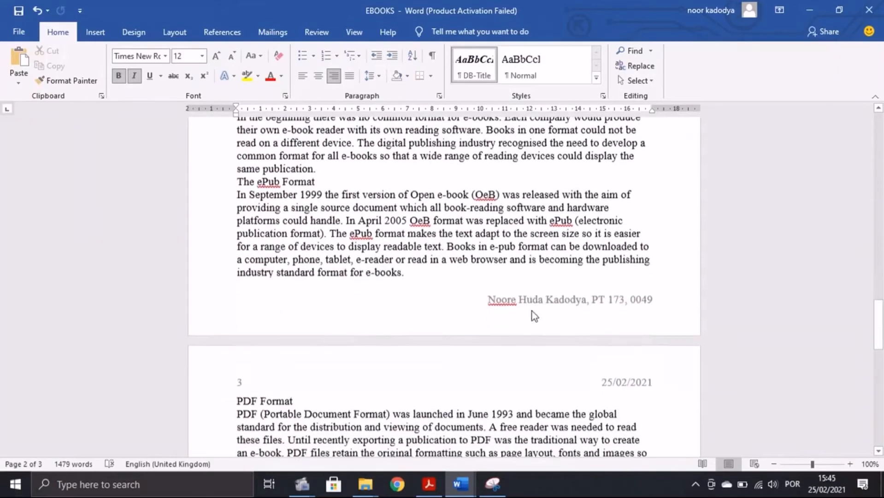
scroll(532, 311, down, 10)
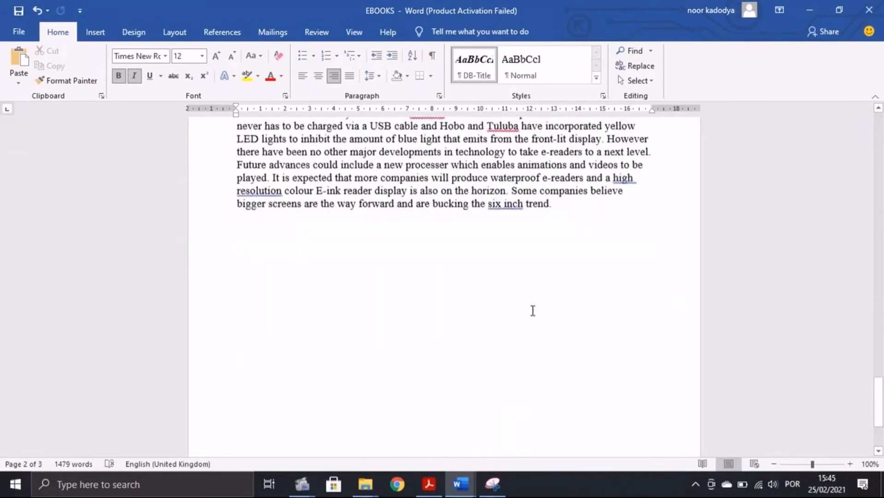
key(ctrl+Home)
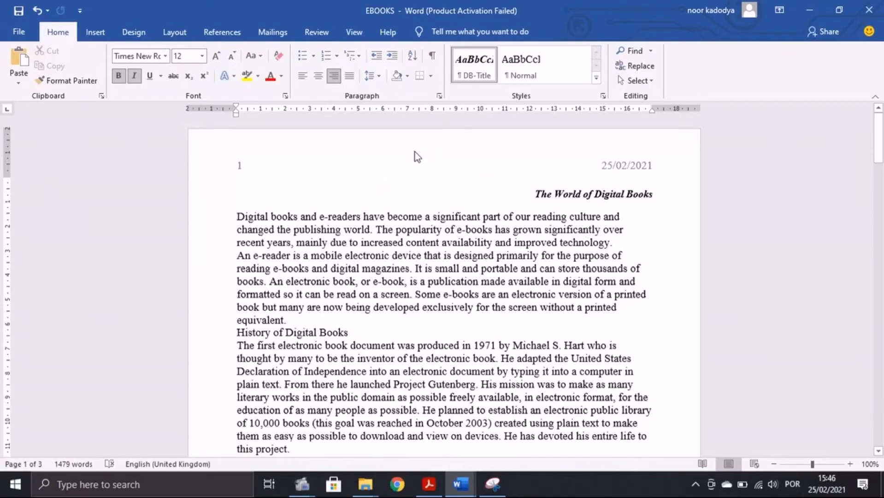
Step: Scroll the exam PDF down to the page 3 house style table
scroll(465, 157, down, 15)
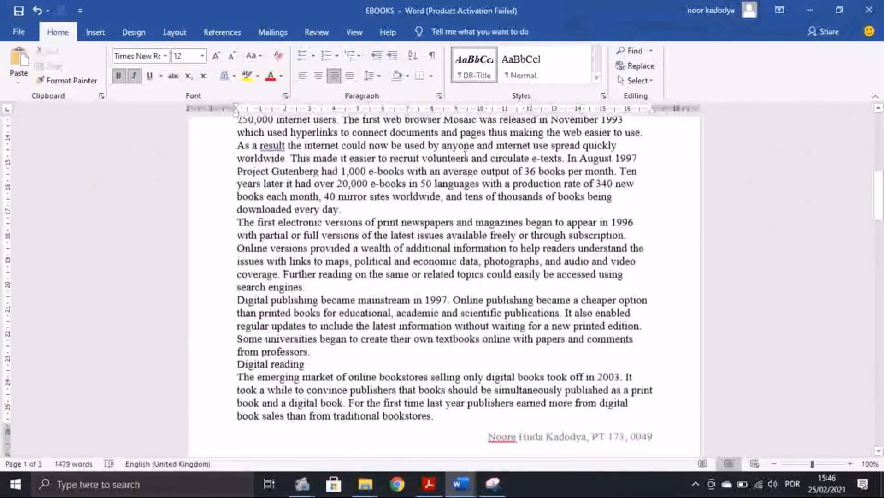
scroll(392, 370, down, 3)
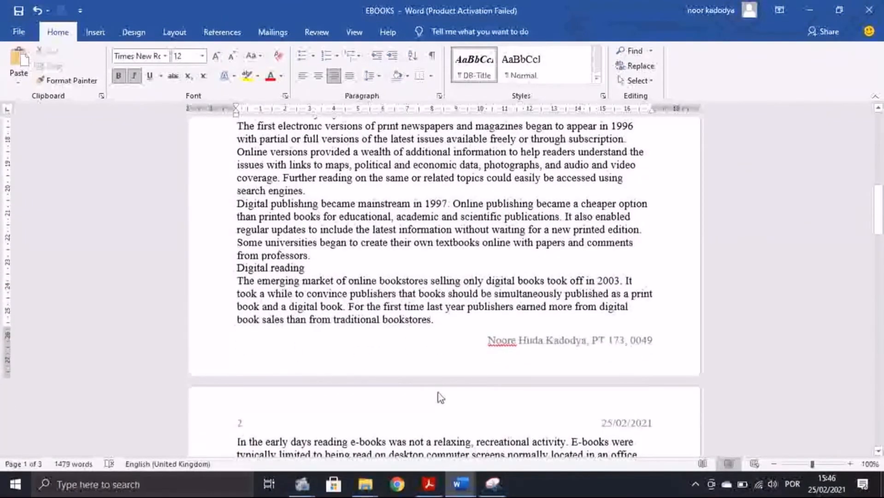
click(435, 487)
scroll(442, 369, down, 10)
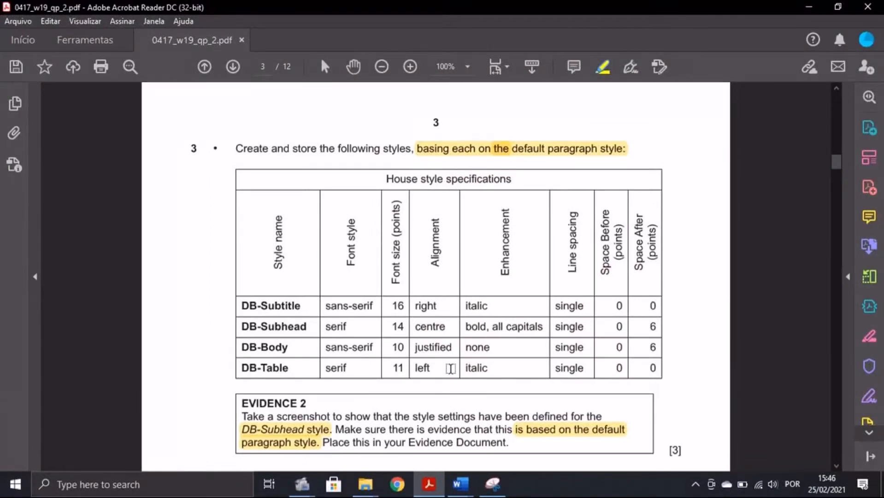
Step: Add an empty line after the final paragraph ending 'trend.' on page 3
click(449, 488)
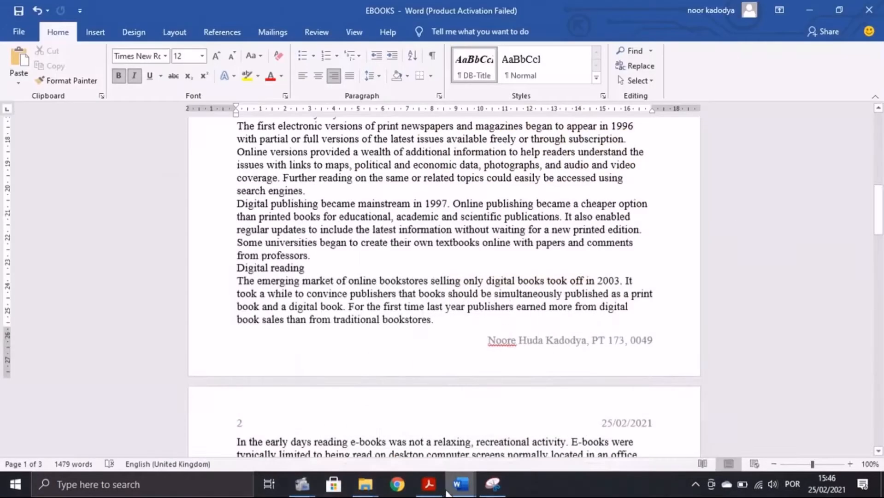
scroll(496, 393, down, 20)
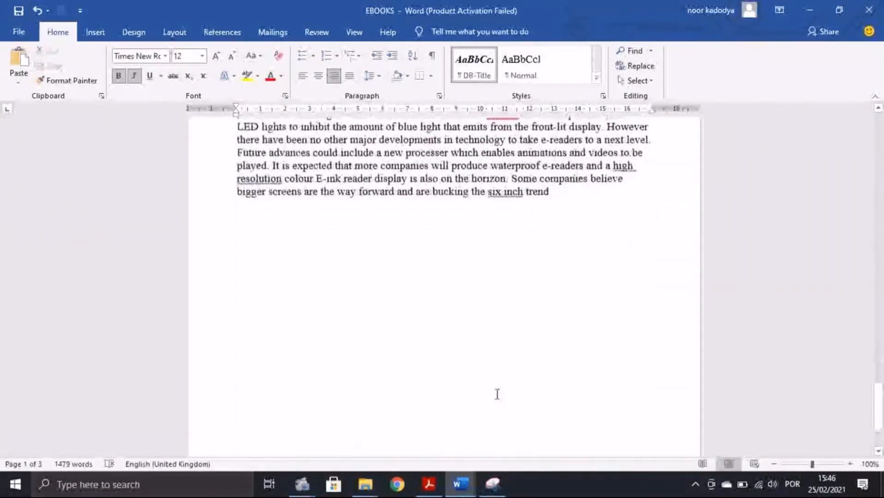
scroll(497, 394, down, 1)
click(570, 152)
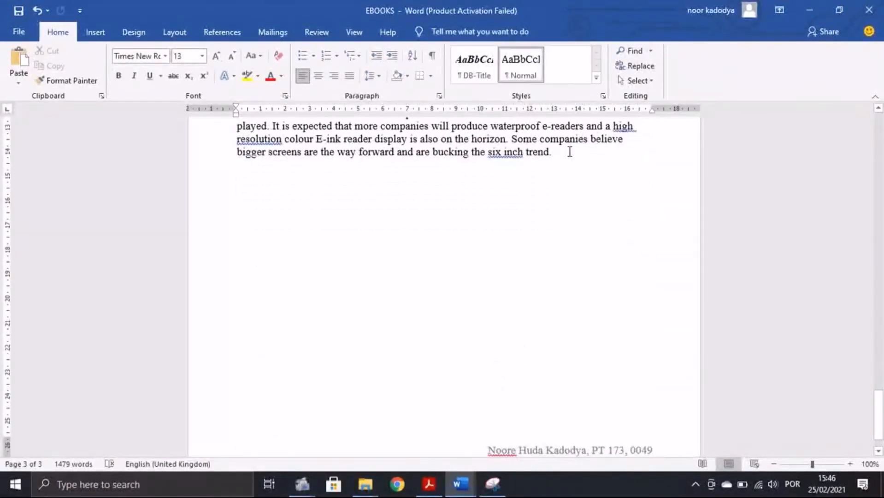
key(Return)
key(Return)
key(Return)
key(Return)
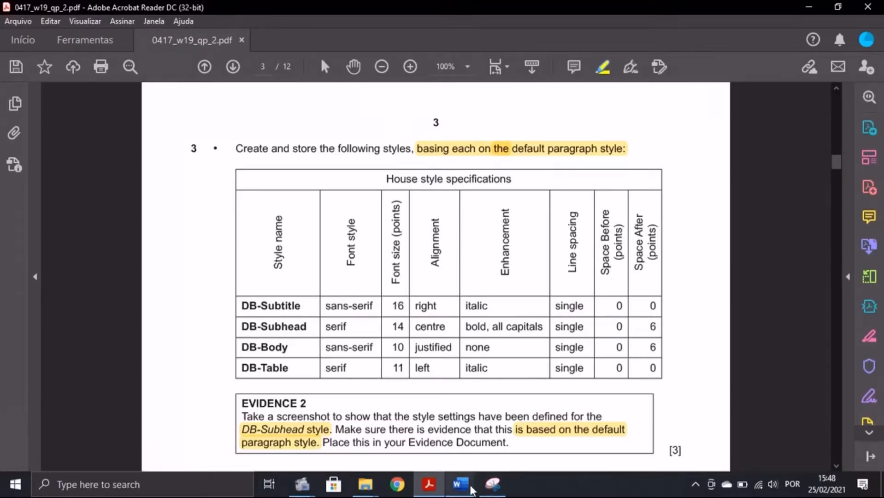
click(460, 483)
Step: Create a new style named DB-Subtitle, copying the name from the exam table
click(597, 81)
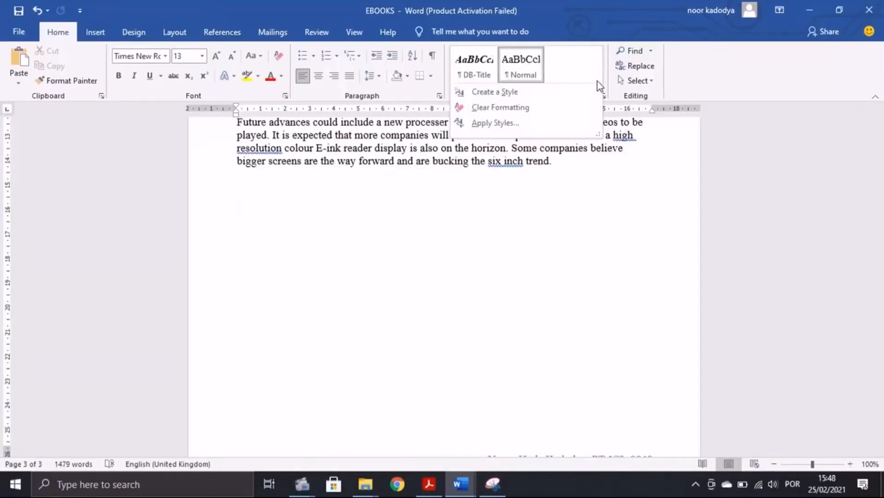
click(489, 94)
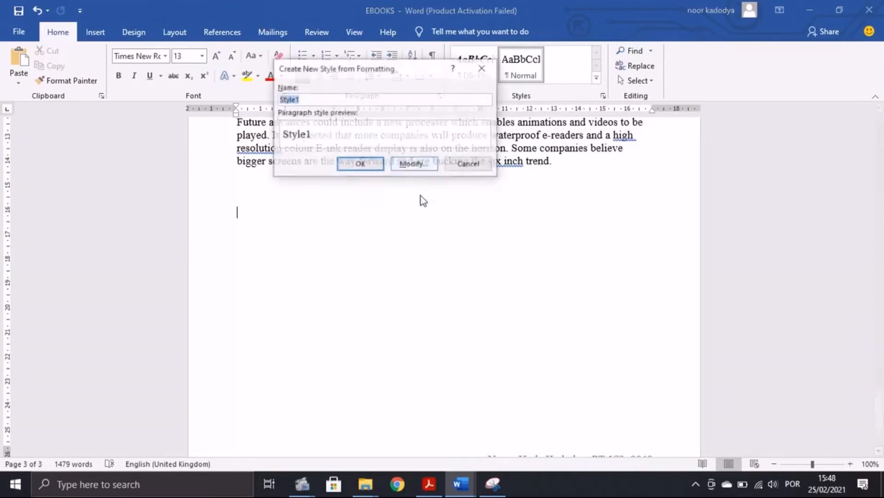
click(420, 484)
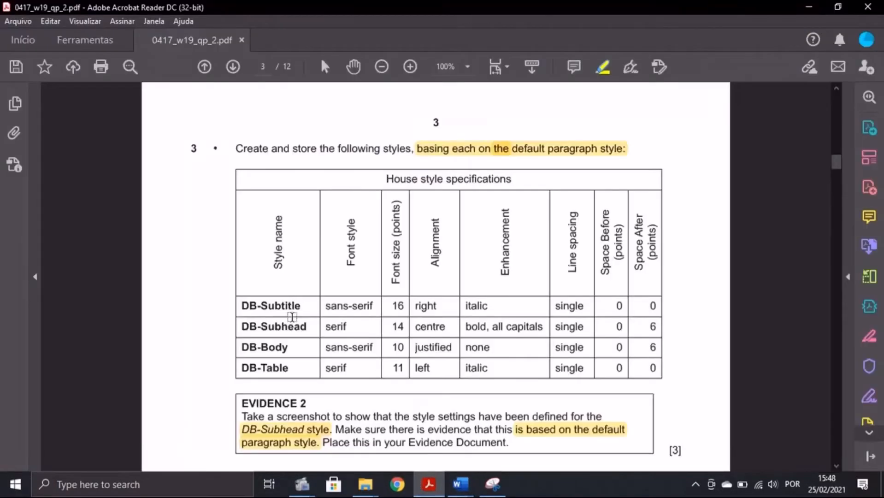
drag(300, 305, 238, 306)
key(ctrl+c)
key(alt+Tab)
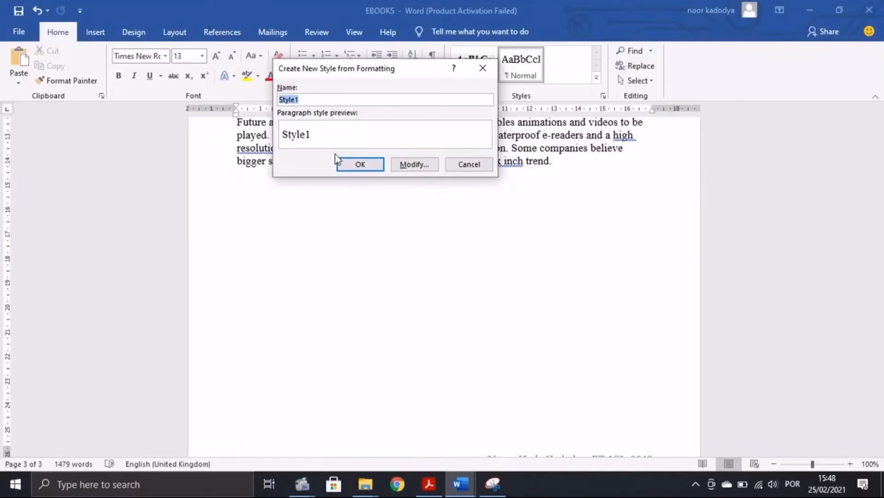
key(ctrl+v)
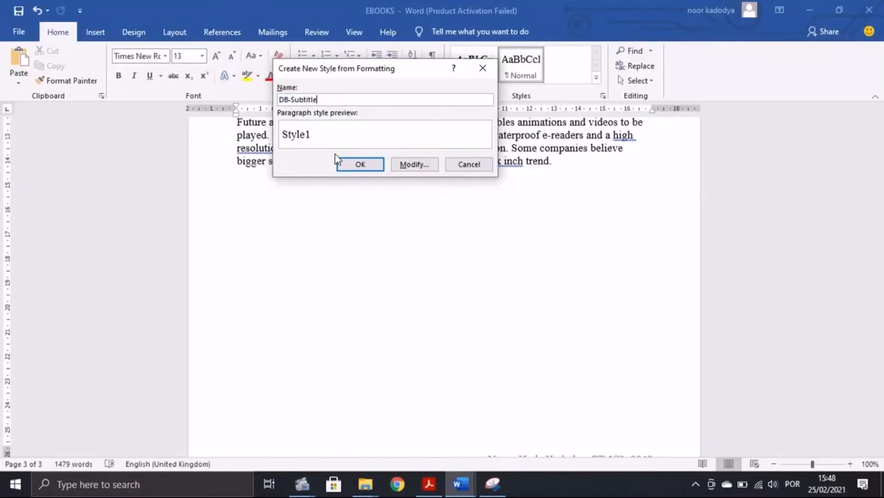
click(403, 168)
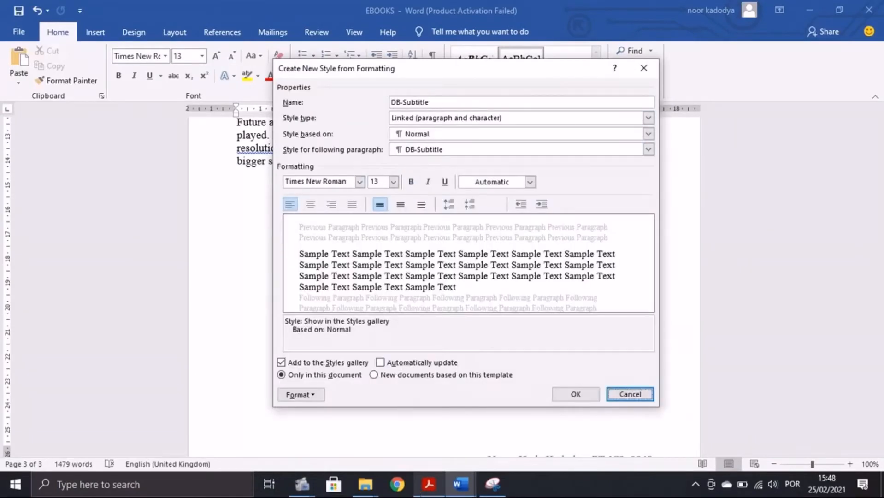
Step: Set the DB-Subtitle font to Arial
click(429, 484)
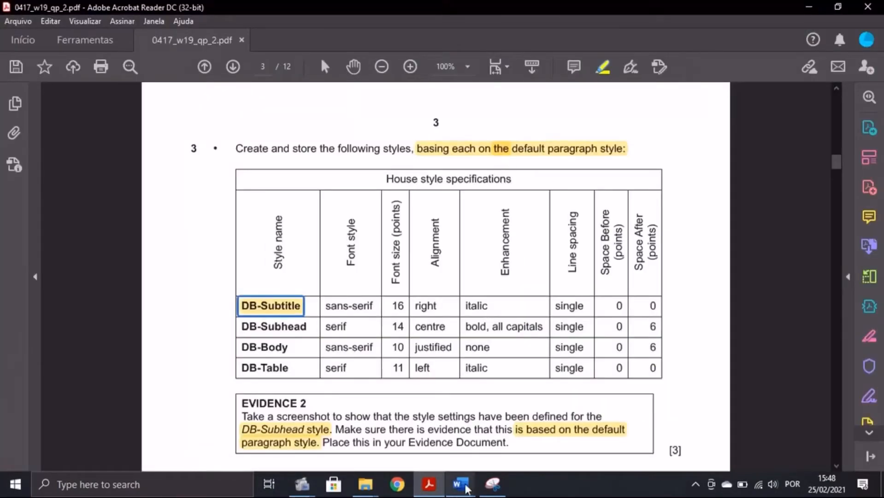
mouse_move(460, 484)
click(523, 424)
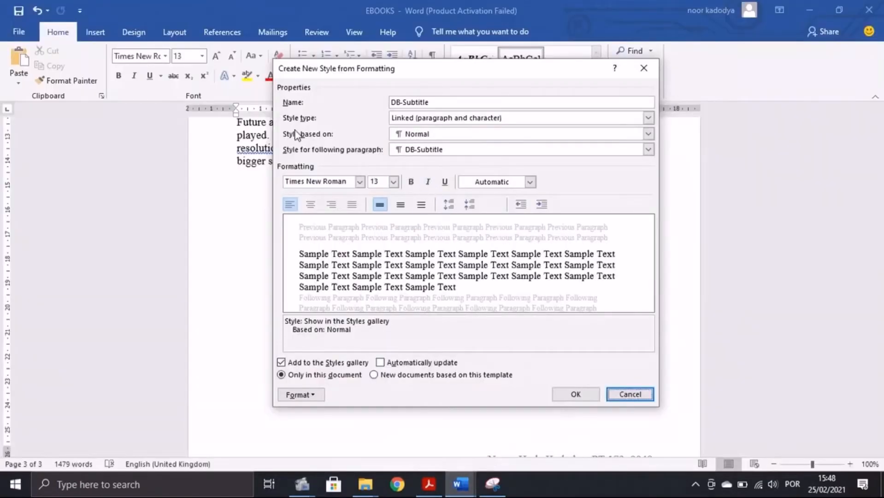
click(428, 484)
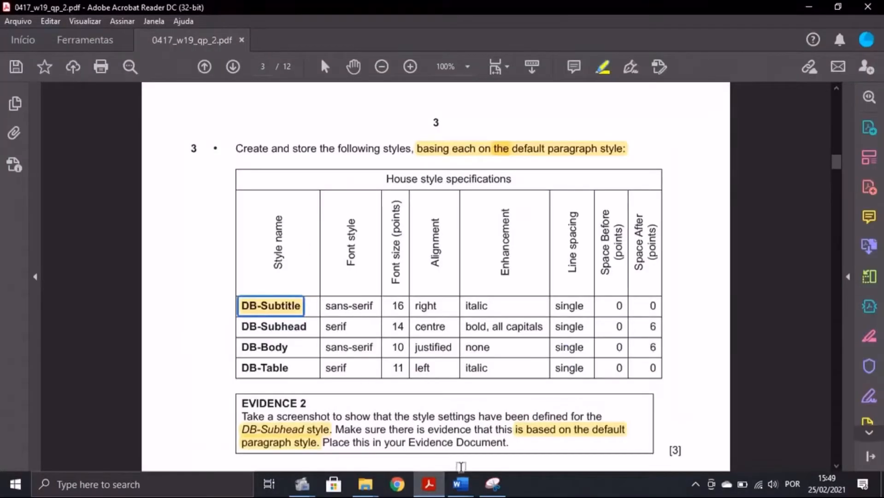
mouse_move(460, 484)
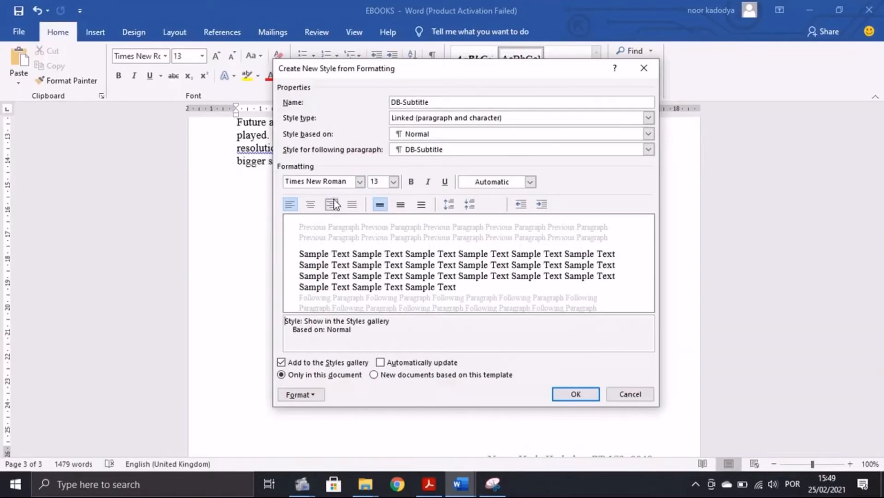
click(362, 184)
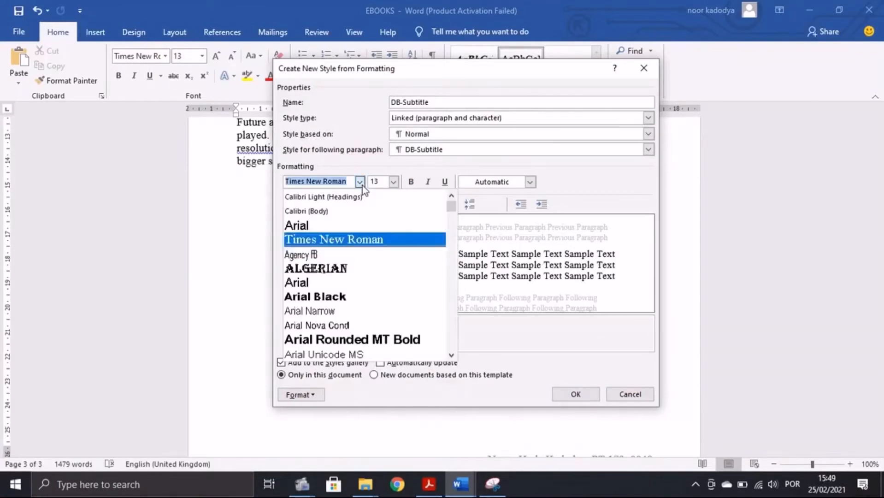
click(319, 226)
Step: Set DB-Subtitle to 16 pt and right-aligned
click(428, 484)
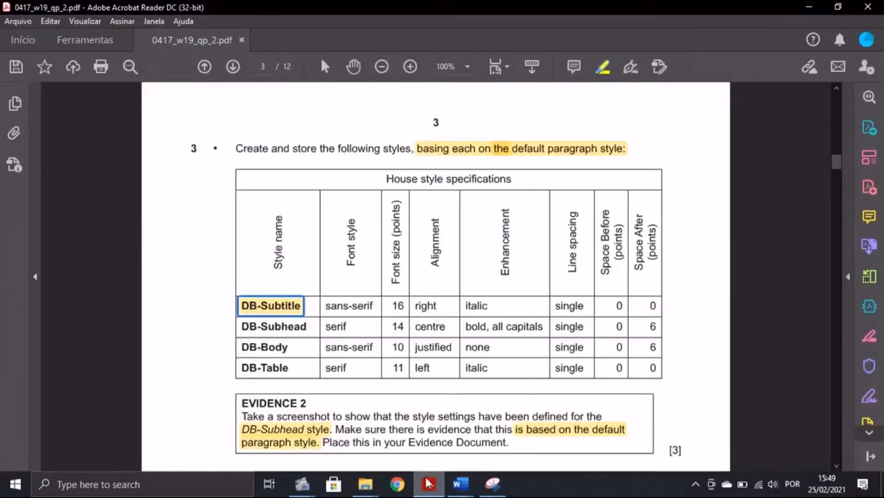
mouse_move(461, 484)
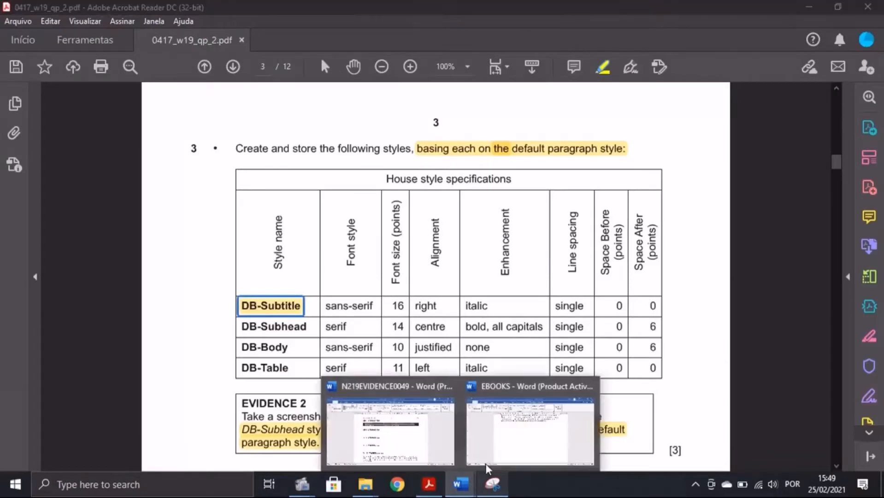
click(485, 463)
click(394, 182)
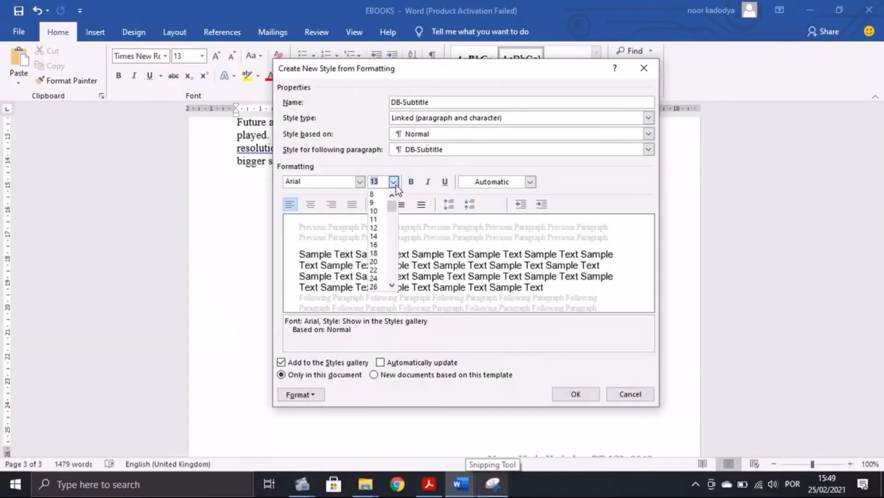
click(374, 244)
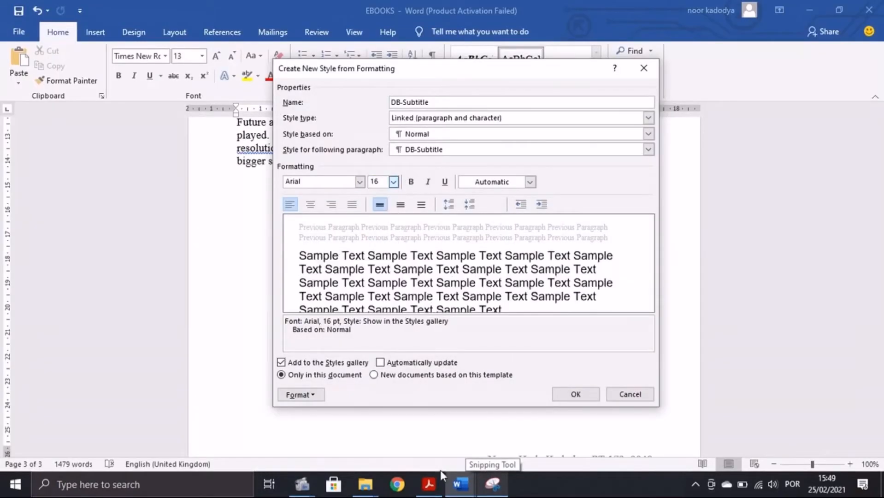
click(433, 482)
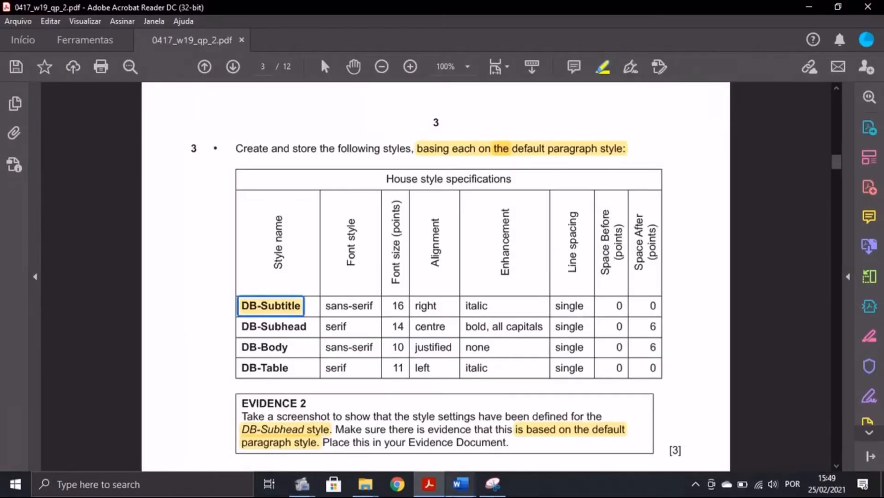
mouse_move(460, 483)
click(516, 442)
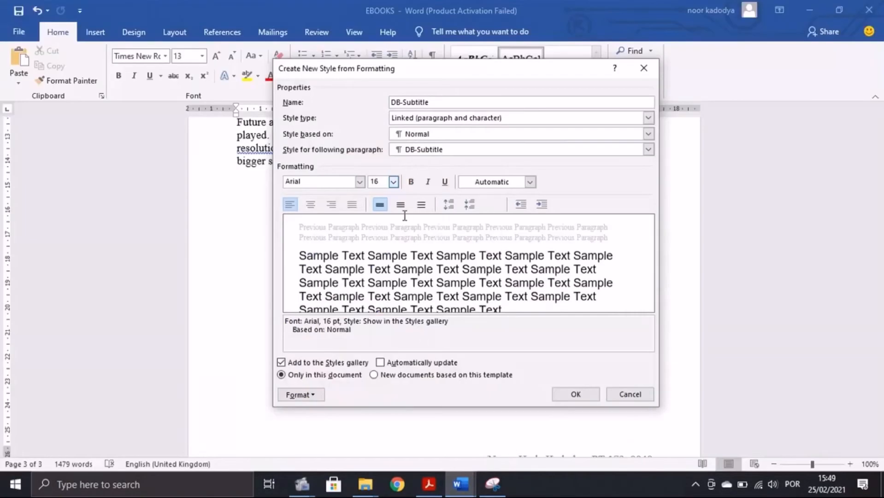
click(335, 206)
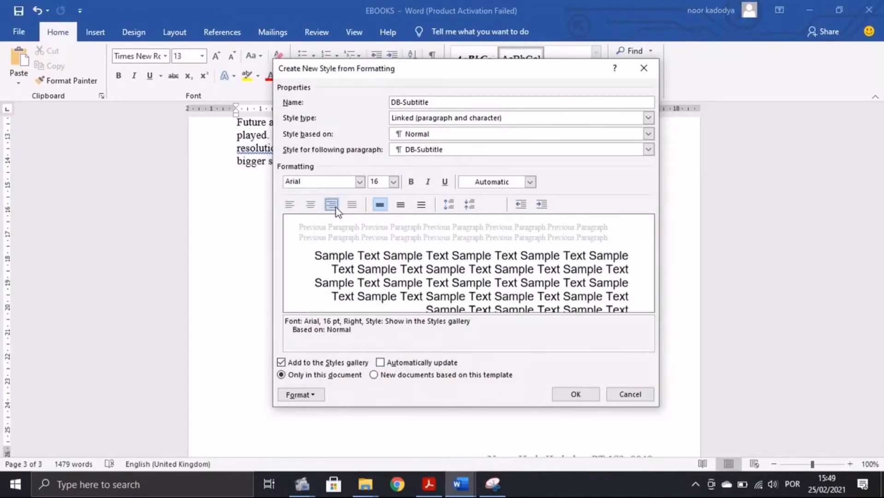
Step: Make the DB-Subtitle style italic
click(429, 483)
mouse_move(460, 483)
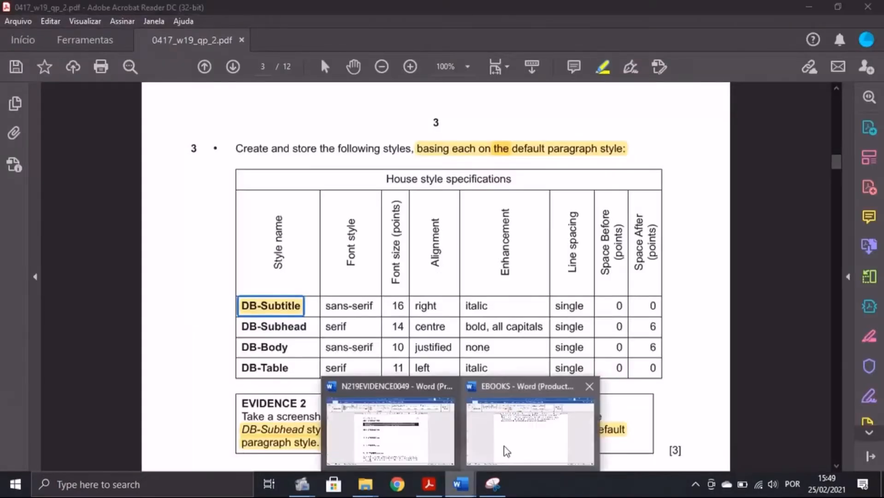
click(503, 445)
key(alt+Tab)
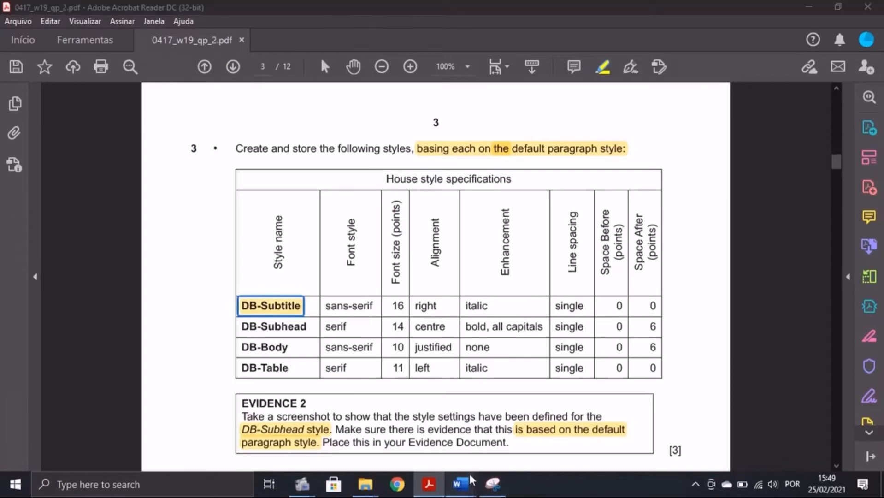
mouse_move(469, 471)
click(504, 443)
click(315, 394)
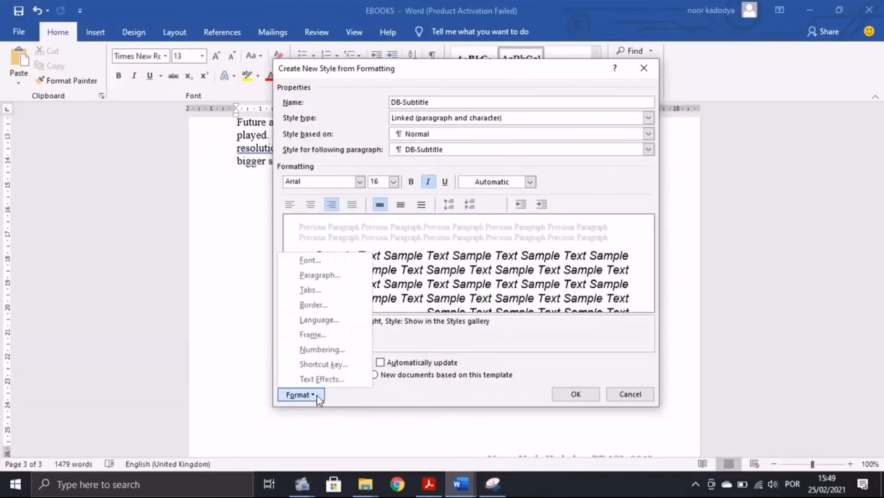
Step: Confirm single spacing with 0 pt before and after, and save DB-Subtitle
click(335, 277)
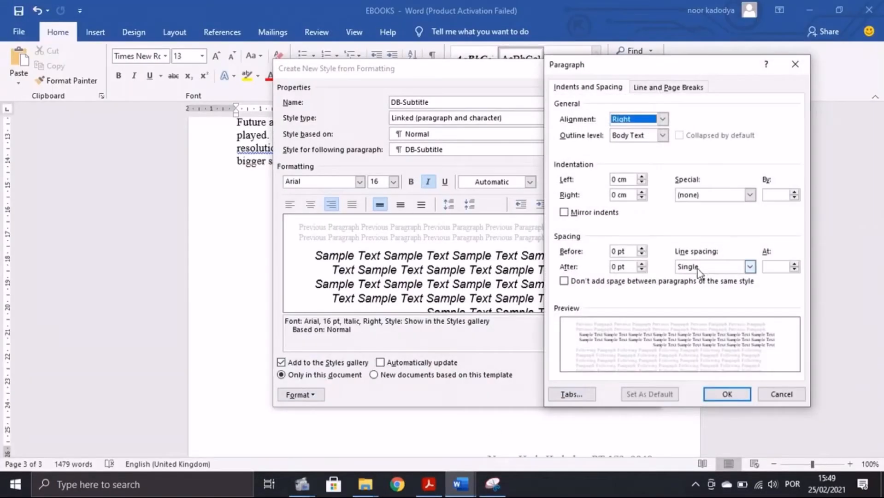
click(726, 395)
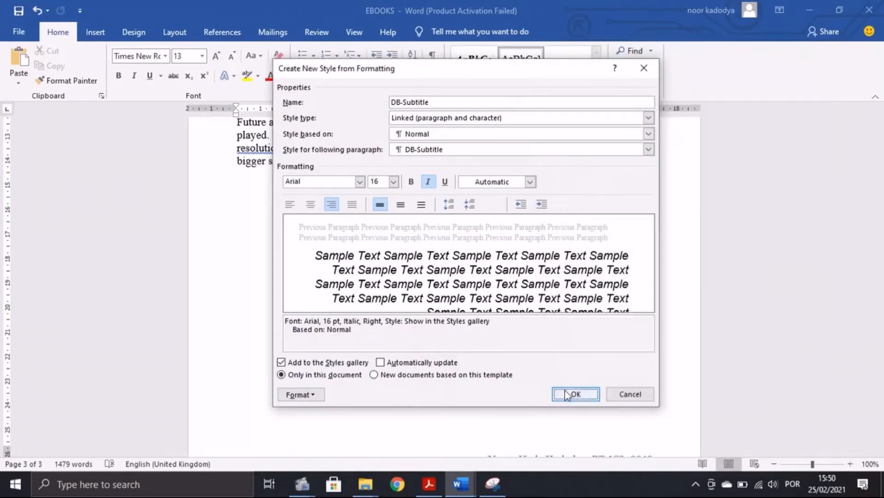
click(566, 395)
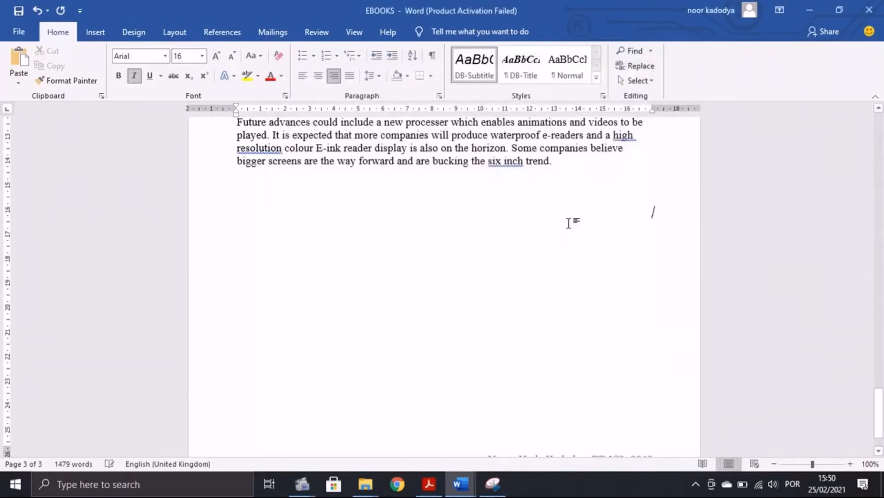
click(428, 484)
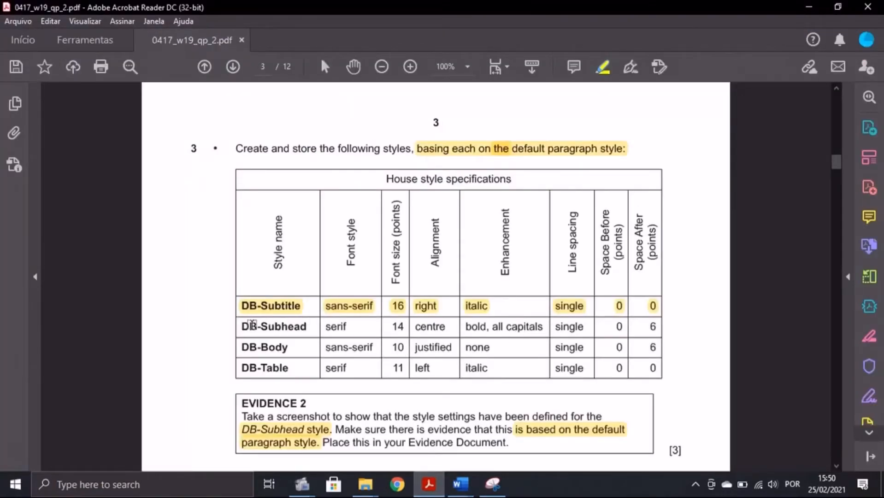
Step: Create a new style named DB-Subhead, copying the name from the specifications table
drag(240, 325, 309, 327)
key(ctrl+c)
mouse_move(459, 484)
click(491, 456)
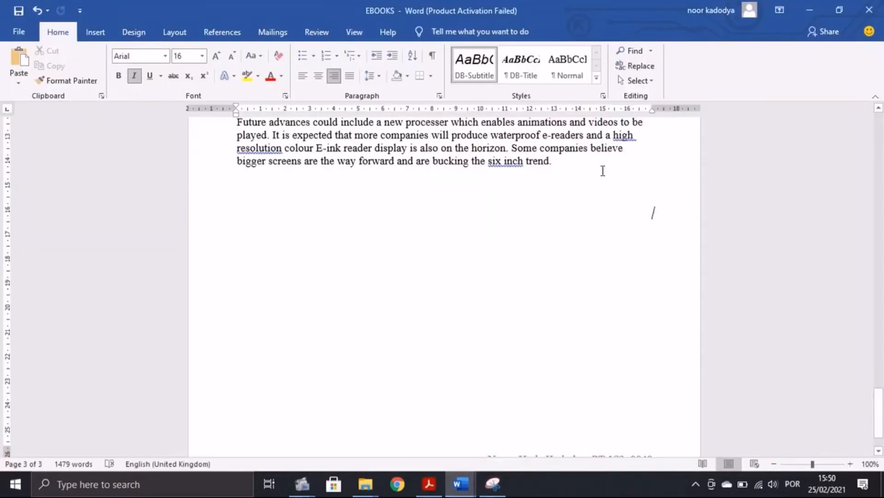
click(597, 78)
click(480, 91)
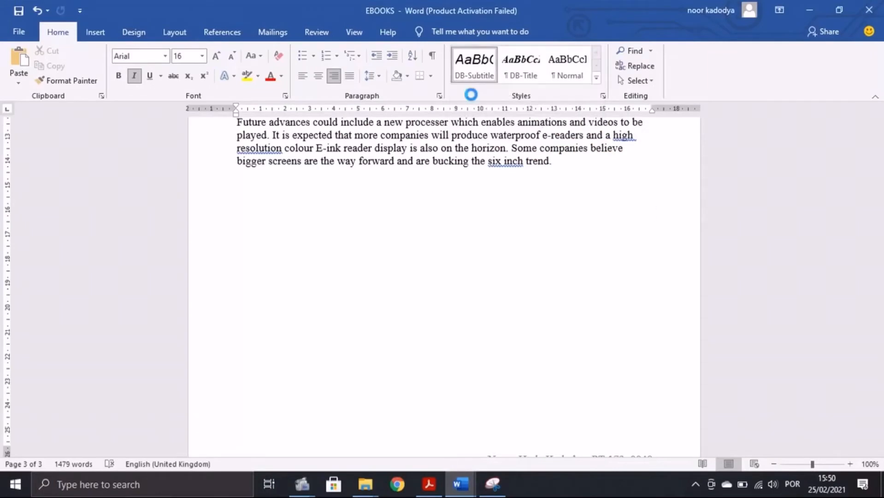
key(BackSpace)
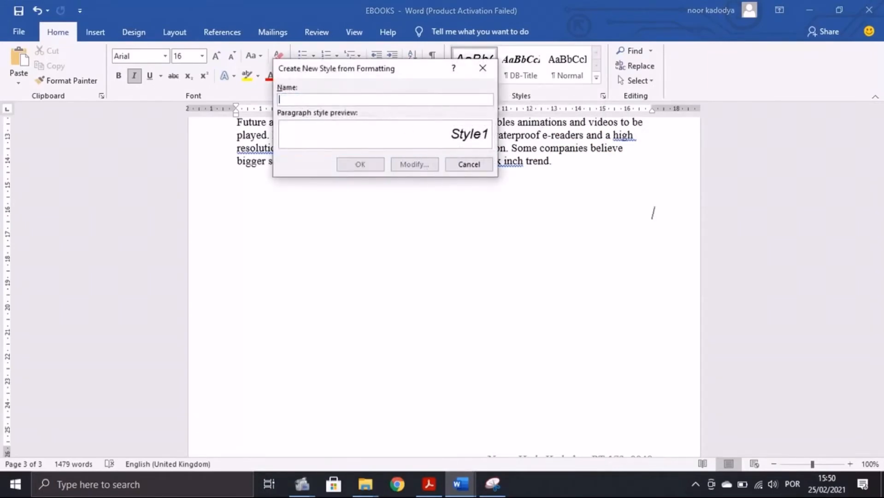
key(ctrl+v)
click(403, 165)
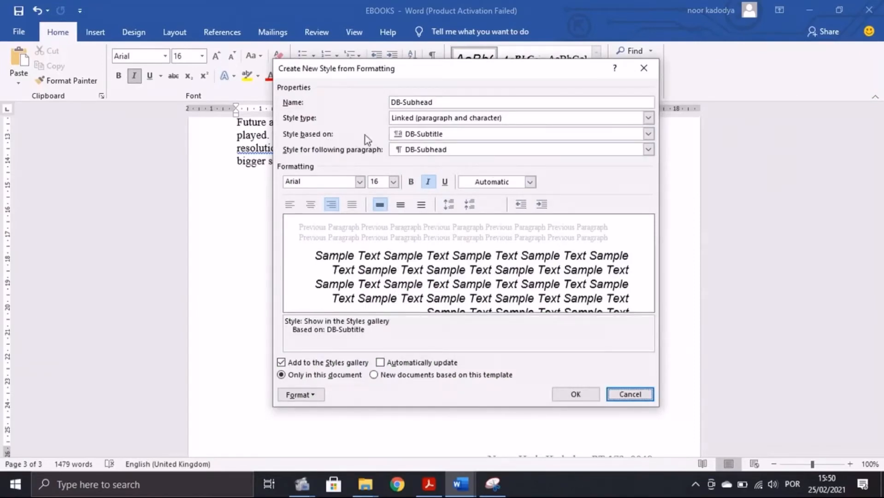
Step: Base the DB-Subhead style on Normal
click(649, 134)
click(503, 179)
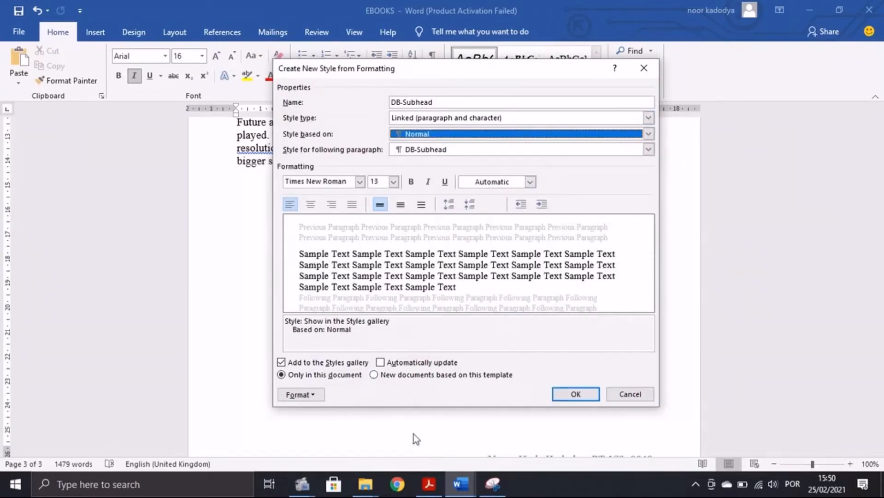
key(alt+Tab)
drag(328, 327, 349, 328)
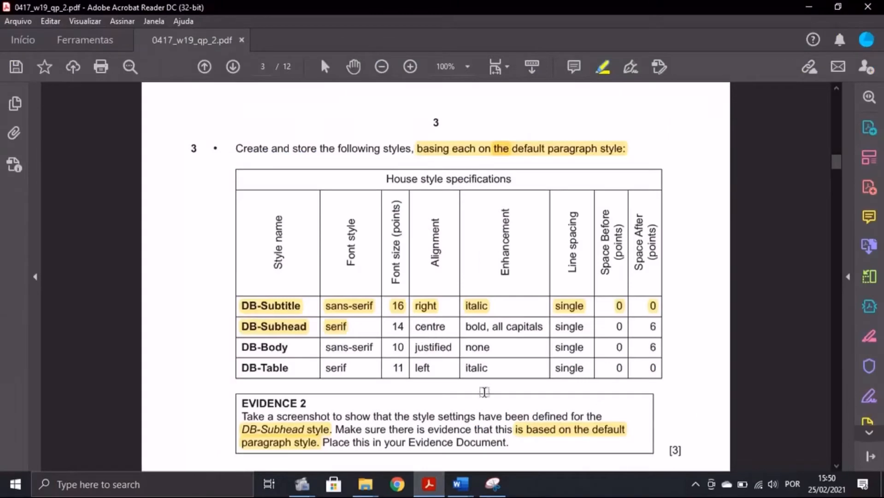
mouse_move(461, 484)
click(506, 433)
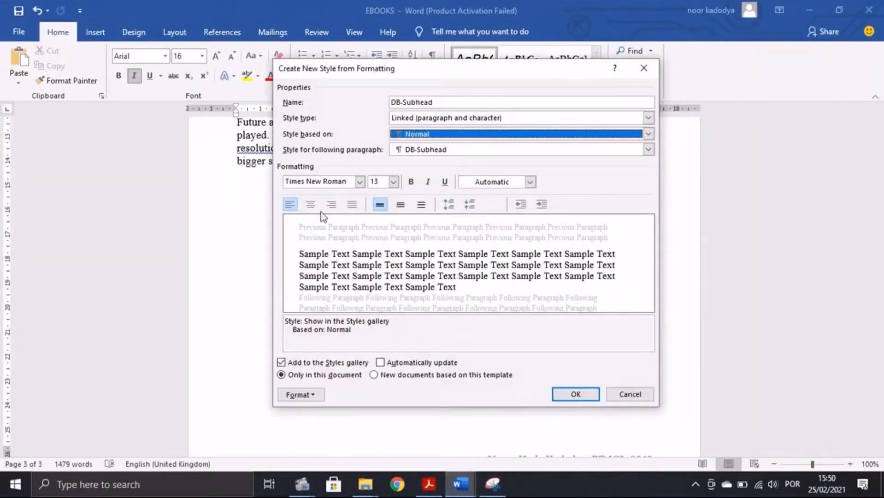
Step: Set DB-Subhead to 14 pt and centred
click(430, 483)
drag(394, 328, 445, 328)
mouse_move(460, 483)
click(506, 434)
click(393, 181)
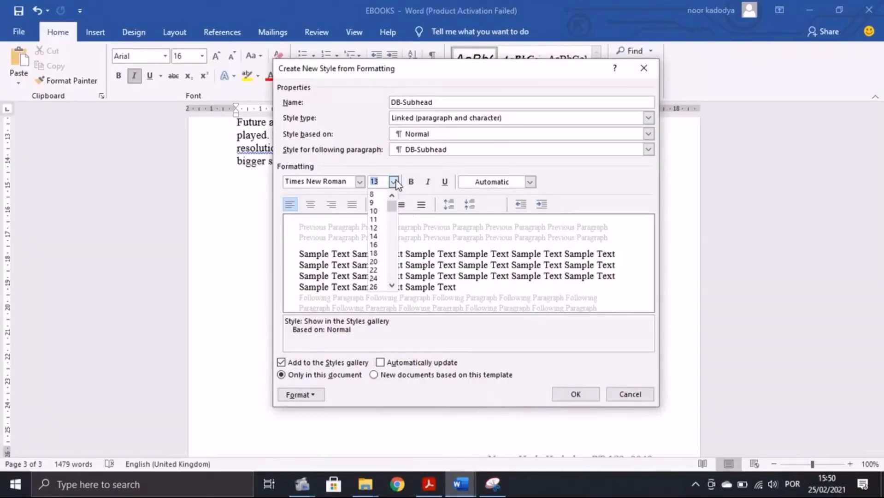
click(386, 237)
click(331, 204)
click(311, 205)
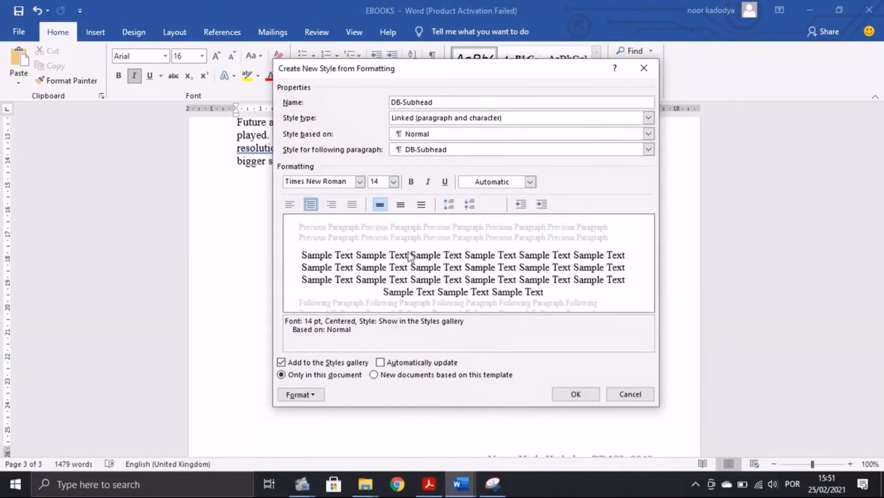
Step: Make DB-Subhead bold with all capitals
click(429, 484)
drag(464, 326, 546, 326)
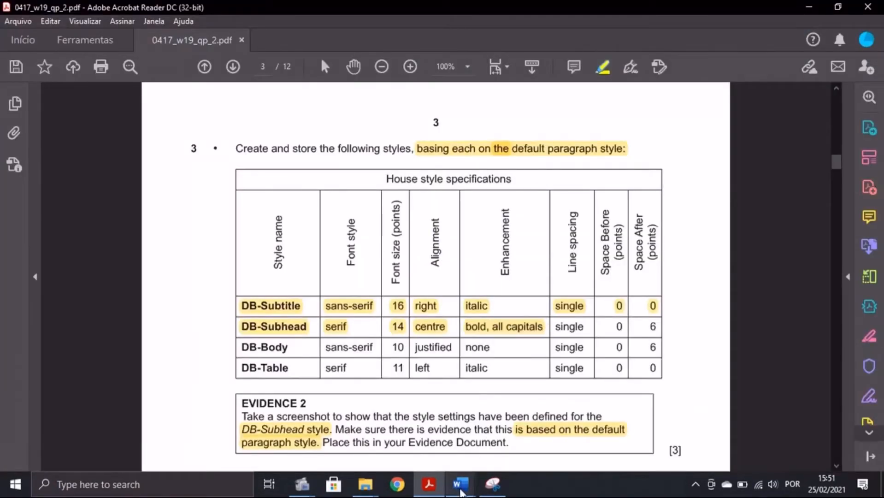
mouse_move(460, 483)
click(506, 435)
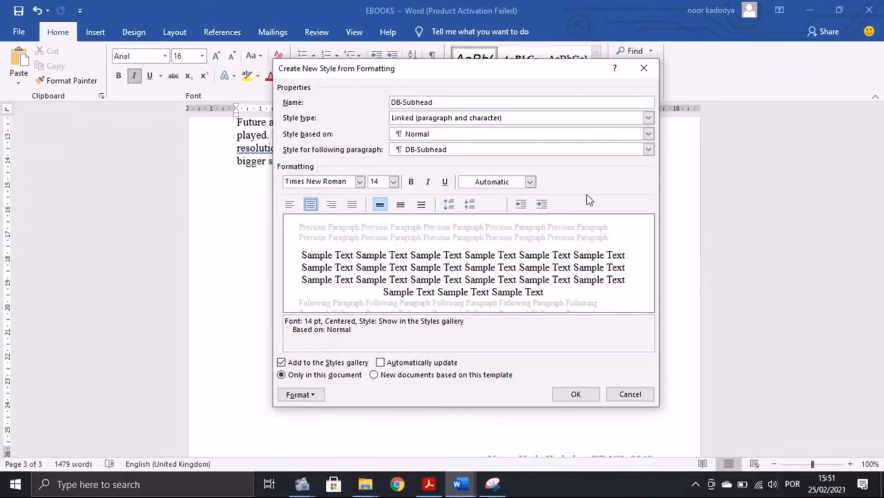
click(411, 182)
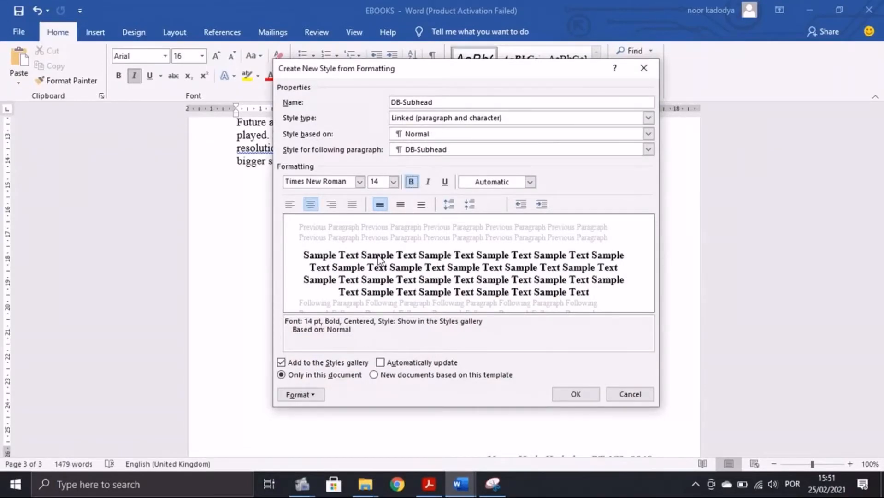
click(312, 393)
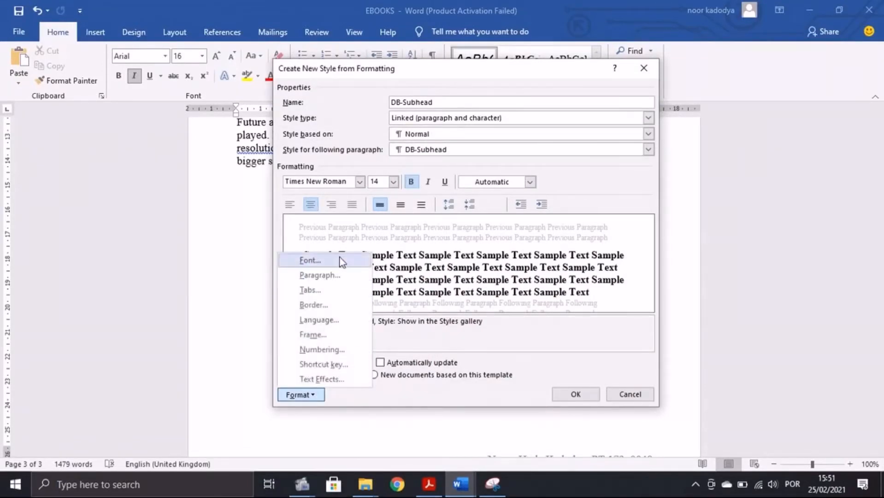
click(341, 264)
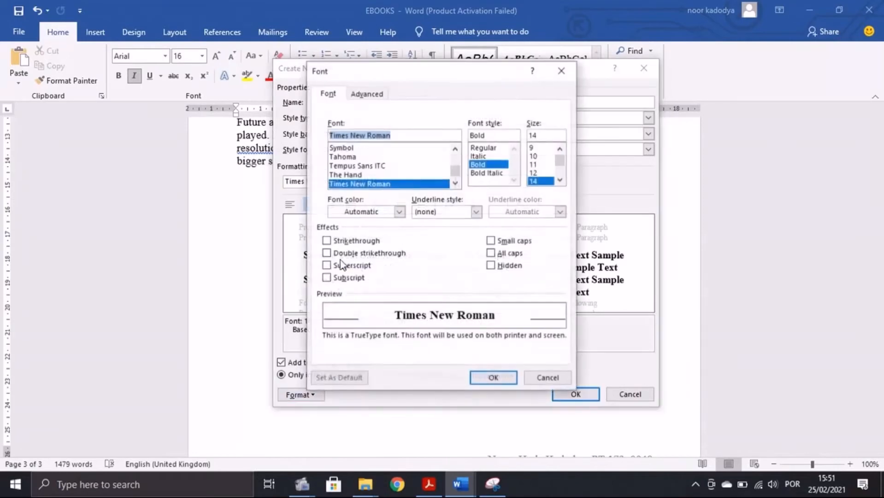
click(491, 254)
click(487, 379)
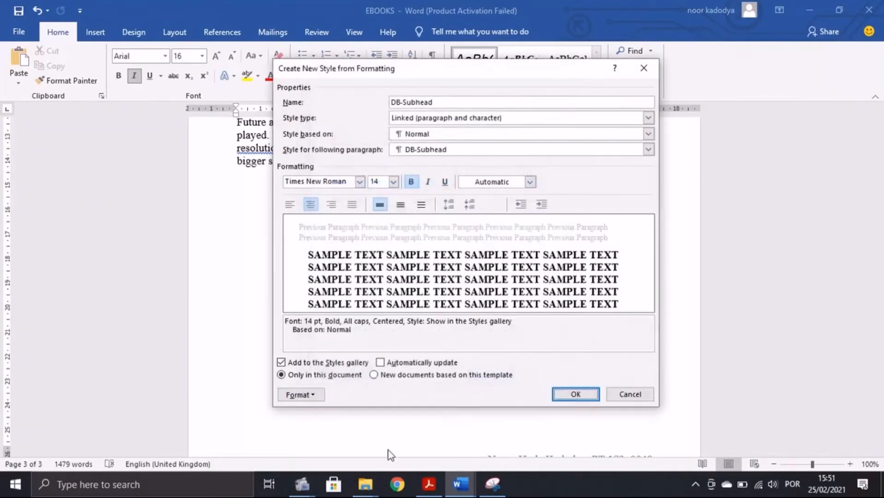
Step: Check the DB-Subhead spacing values in the PDF and reopen the style's Format options
click(429, 484)
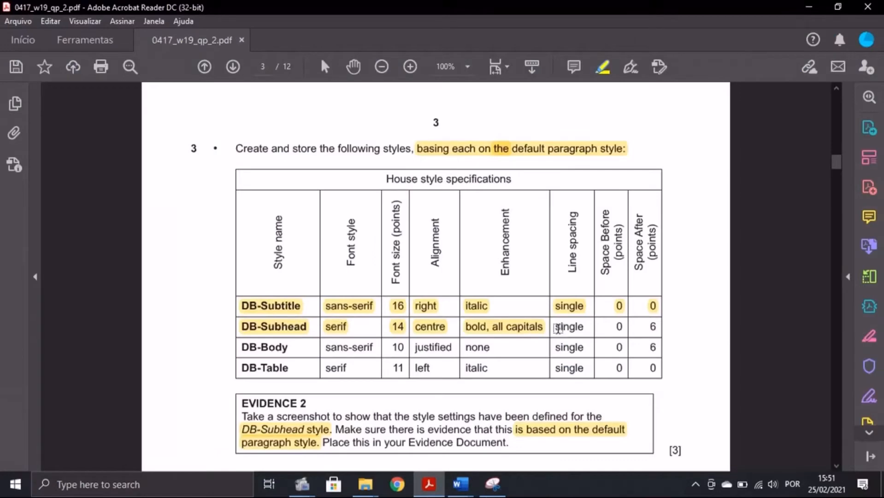
drag(556, 327, 651, 330)
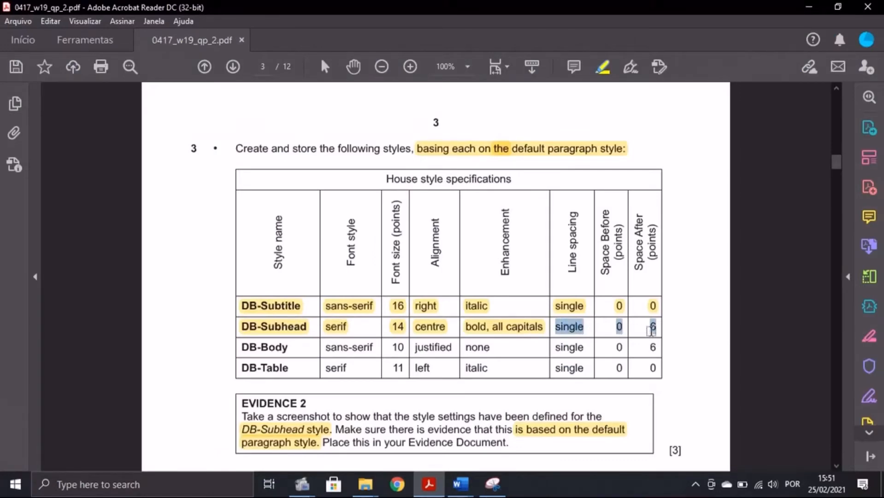
click(460, 484)
click(530, 437)
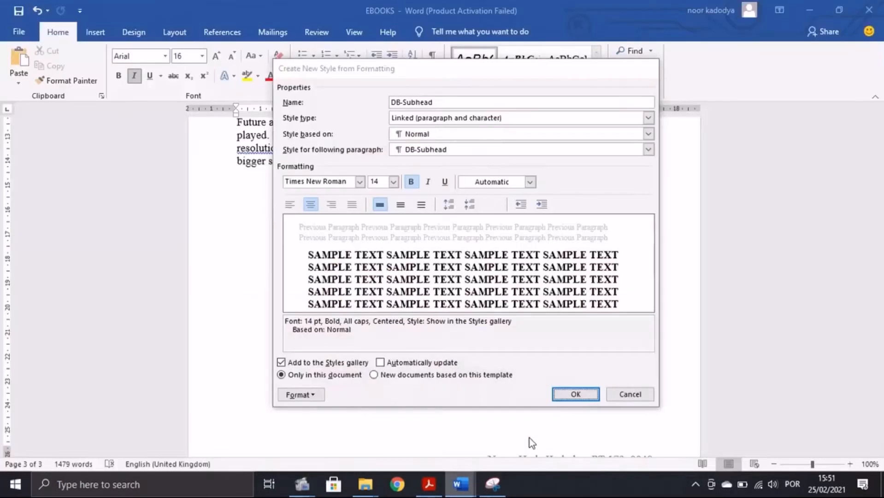
click(323, 398)
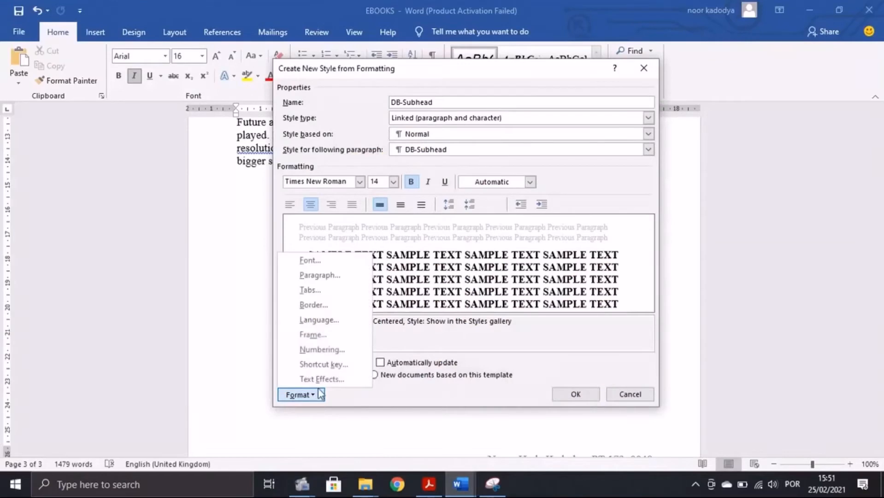
Step: Give DB-Subhead 6 pt space after, check the PDF specs, and save the style
click(317, 275)
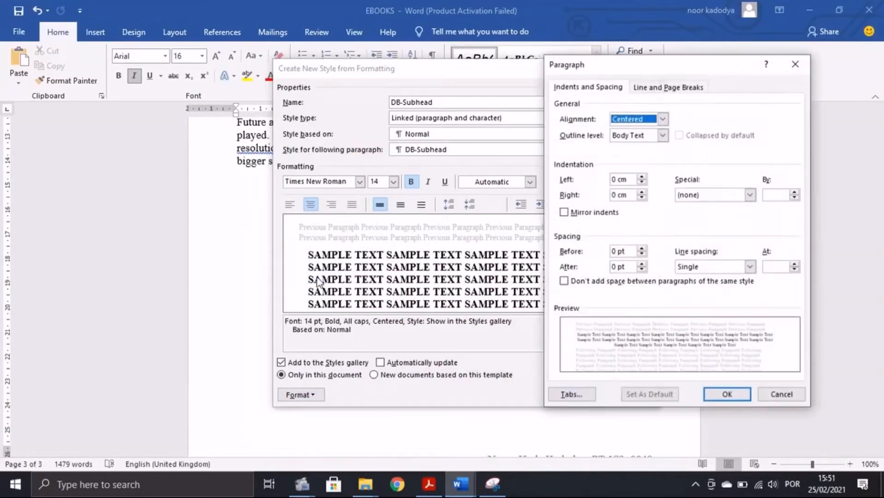
click(619, 267)
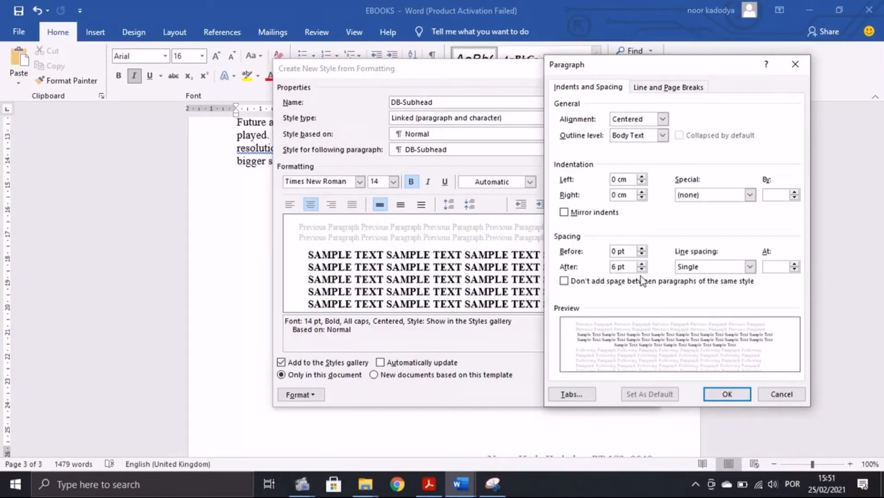
text(6)
click(727, 394)
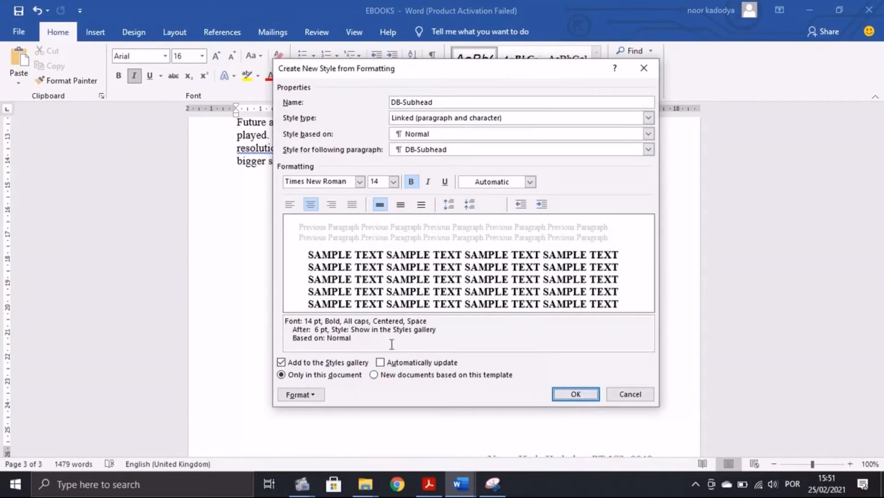
click(432, 486)
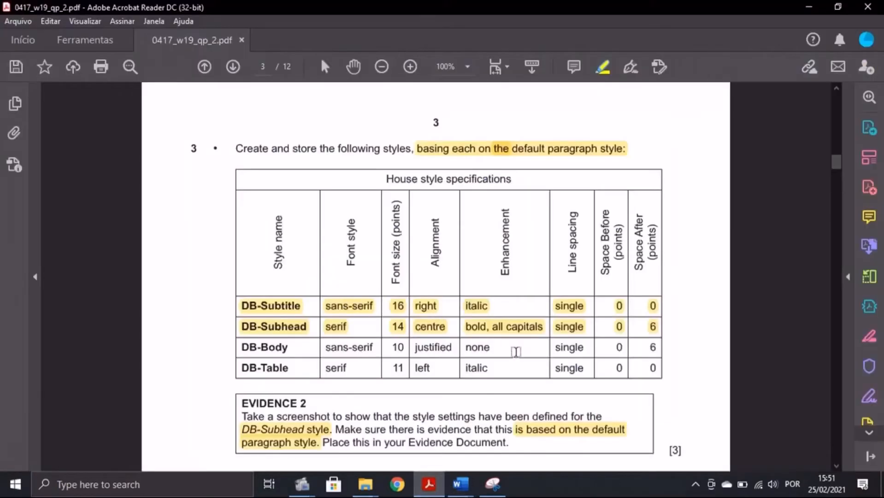
click(460, 484)
click(503, 443)
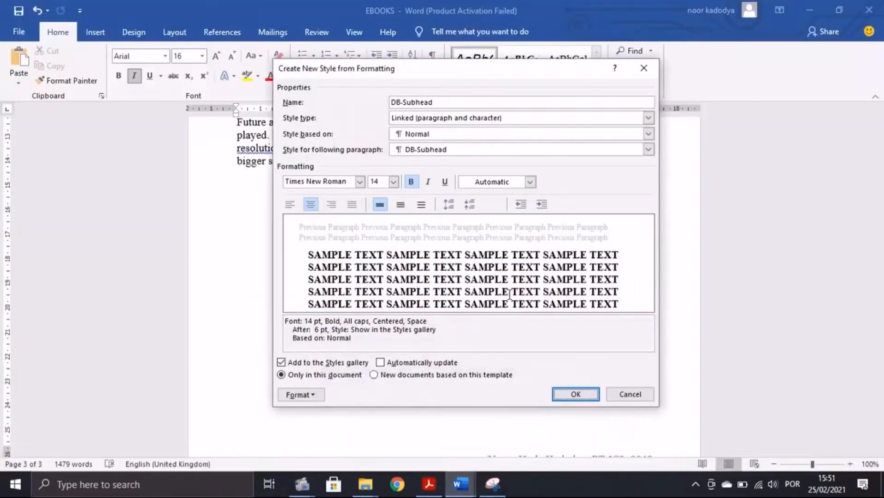
click(576, 394)
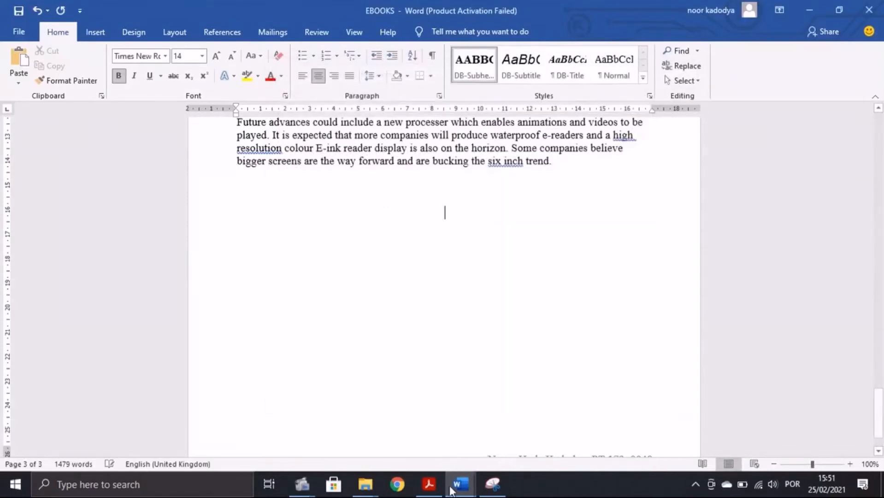
Step: After checking the exam paper's table, start a new style named DB-Body based on Normal
click(429, 484)
drag(240, 346, 374, 347)
mouse_move(460, 484)
click(503, 442)
click(644, 86)
click(562, 92)
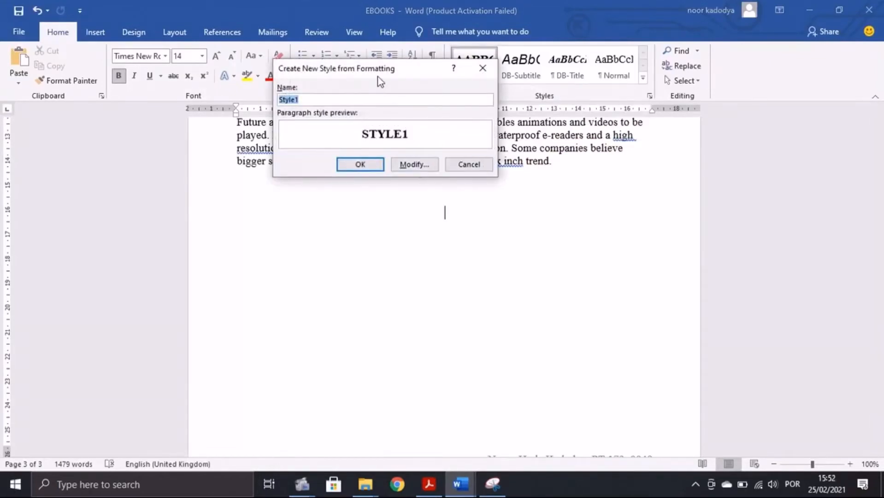
text(DB-Body)
click(411, 164)
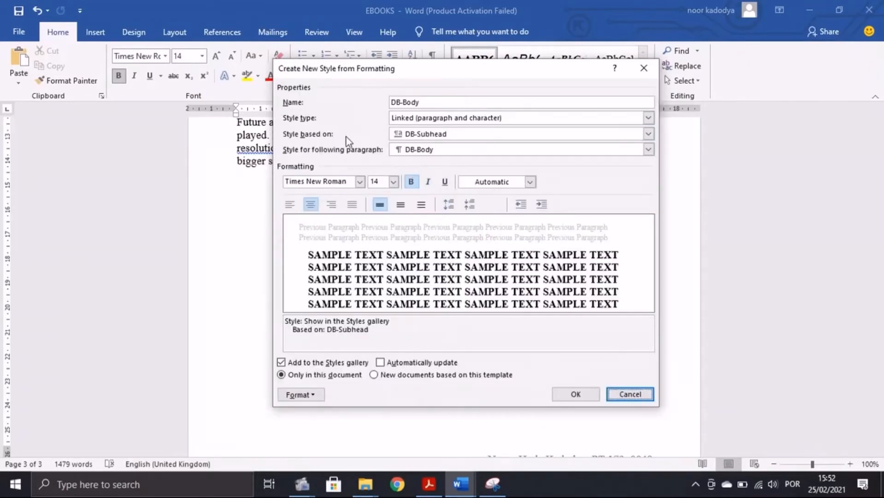
click(431, 134)
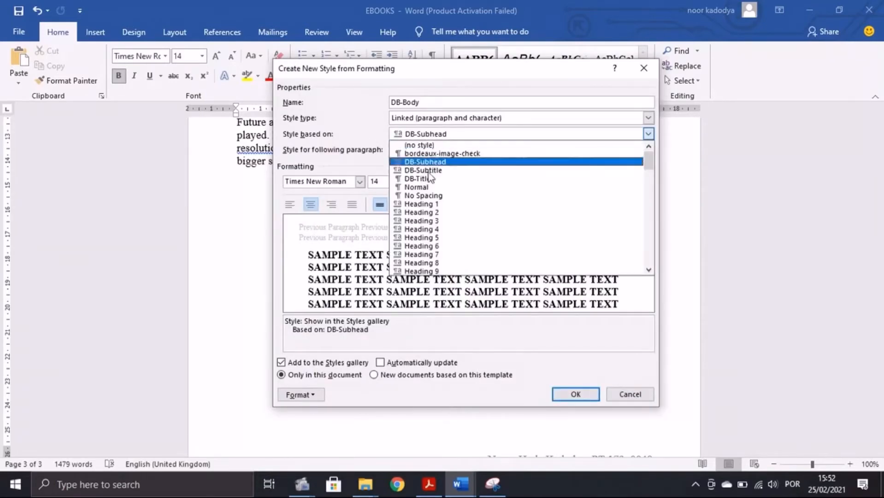
click(424, 188)
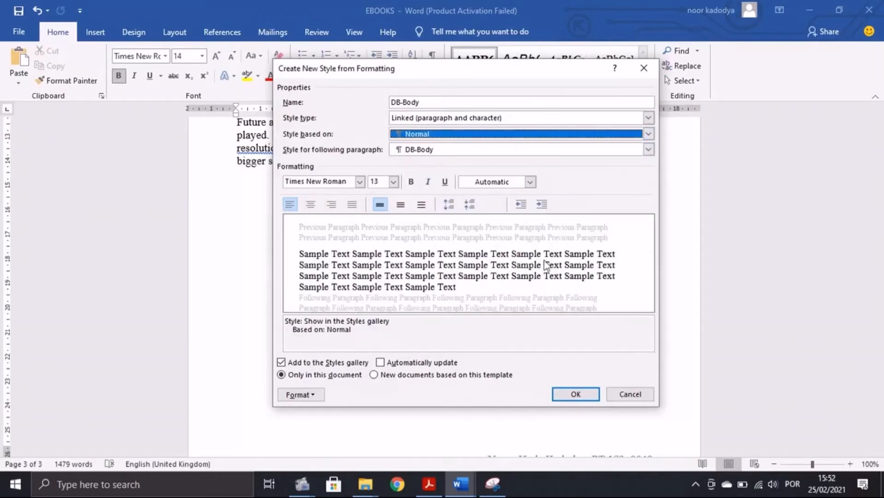
Step: Set the DB-Body font to Arial at 10 pt
click(428, 484)
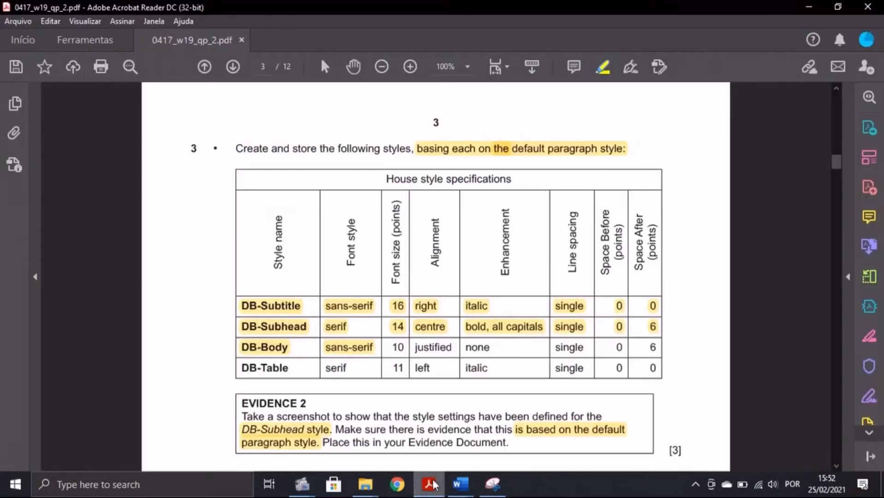
click(494, 462)
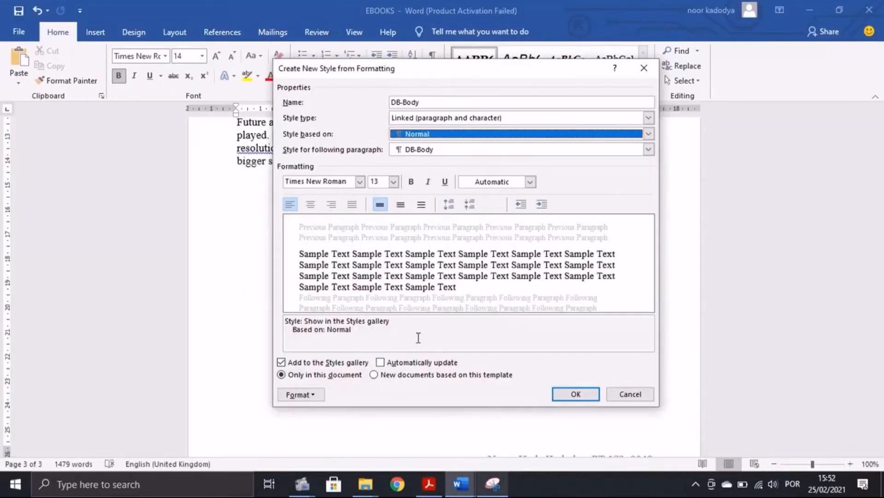
click(361, 183)
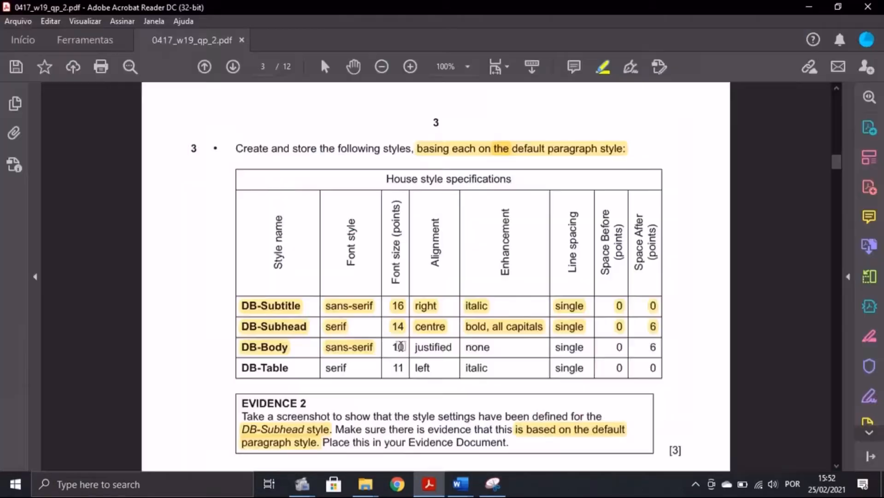
drag(392, 347, 405, 347)
mouse_move(460, 484)
click(507, 424)
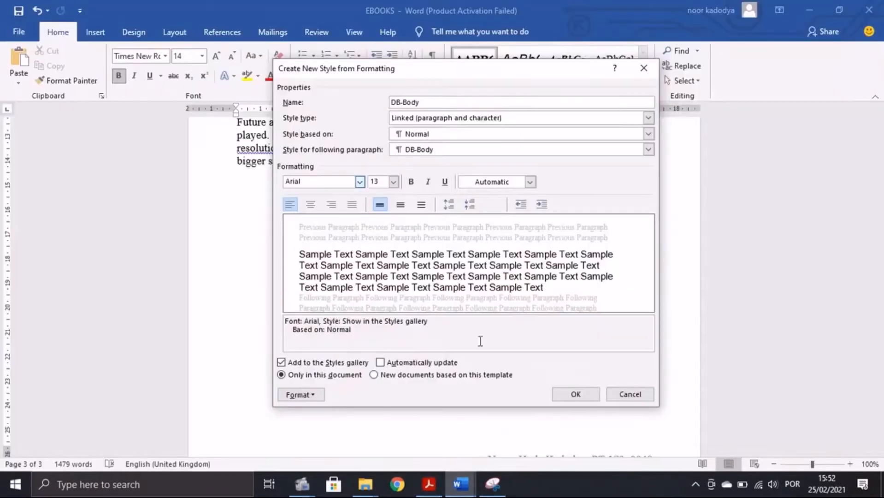
click(393, 182)
click(383, 211)
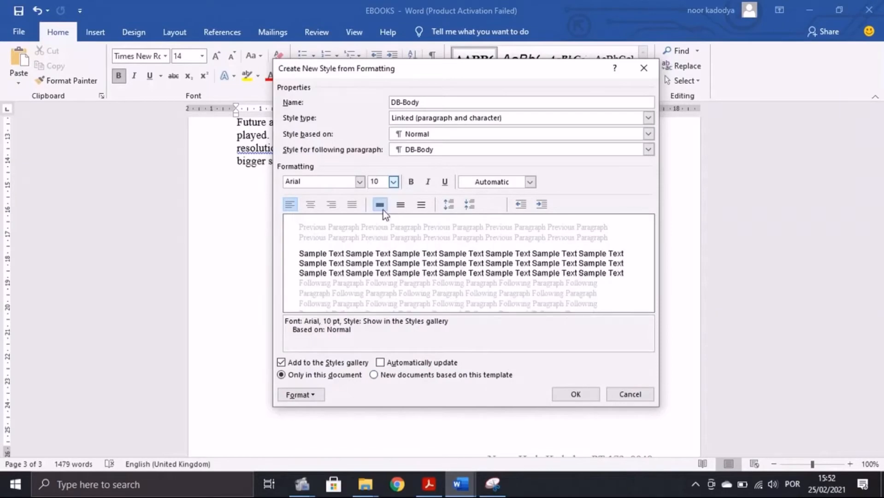
Step: Justify the DB-Body text and review its remaining specifications in the exam paper
click(429, 484)
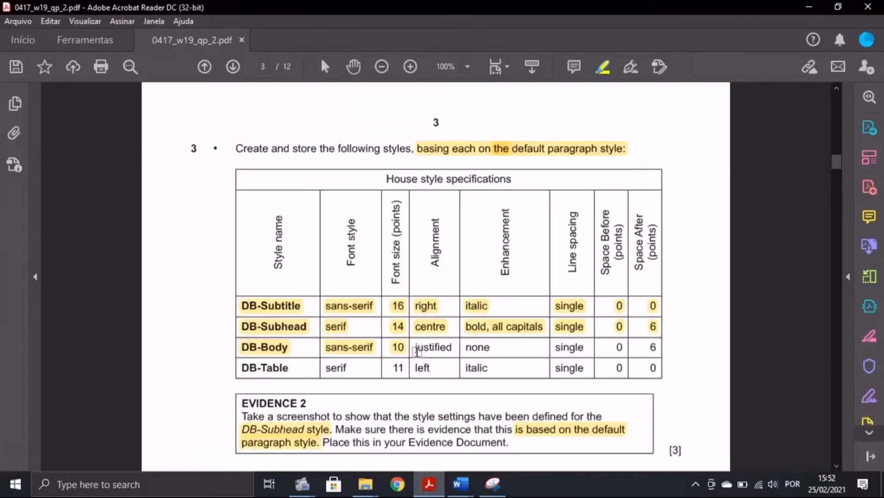
drag(414, 347, 454, 347)
mouse_move(460, 484)
click(522, 432)
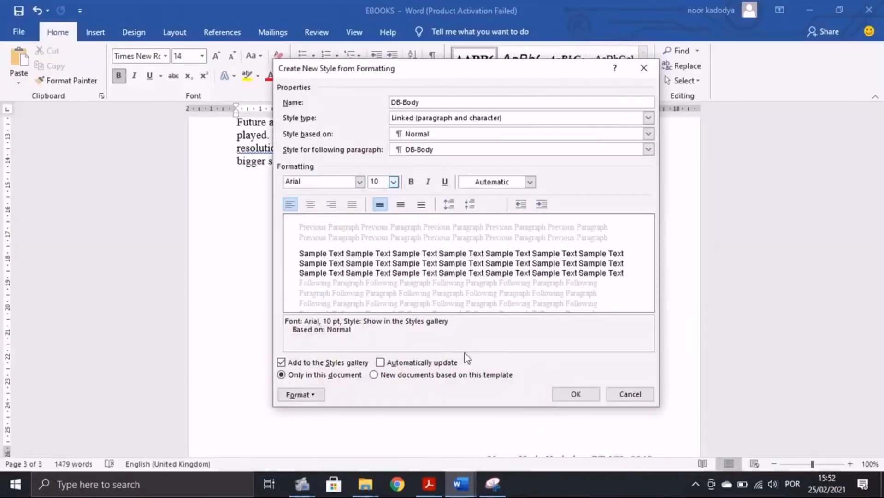
click(353, 205)
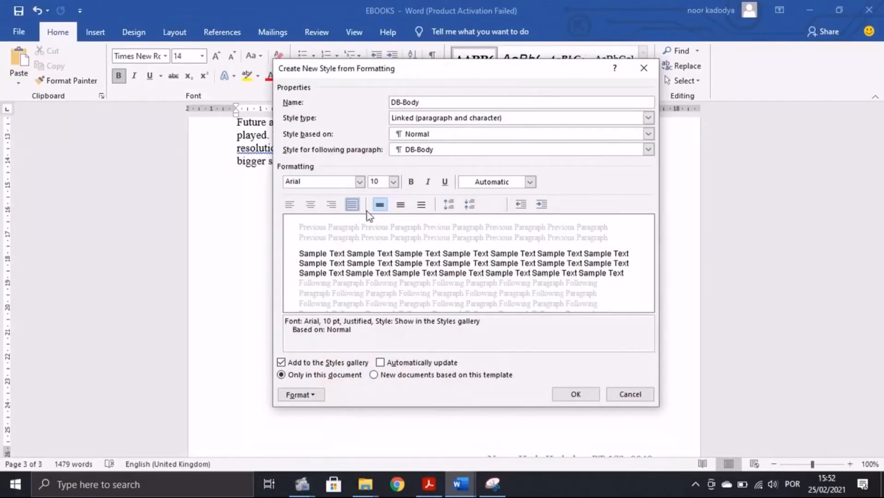
key(alt+Tab)
drag(471, 348, 662, 345)
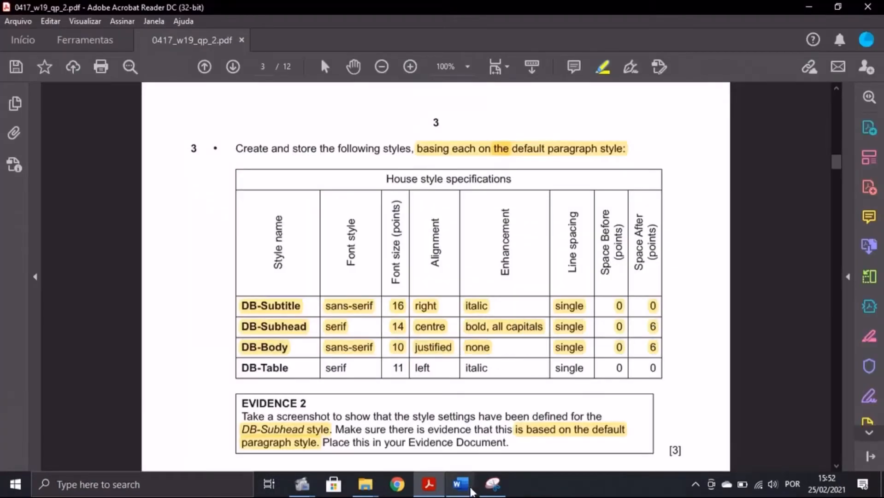
mouse_move(461, 484)
click(477, 431)
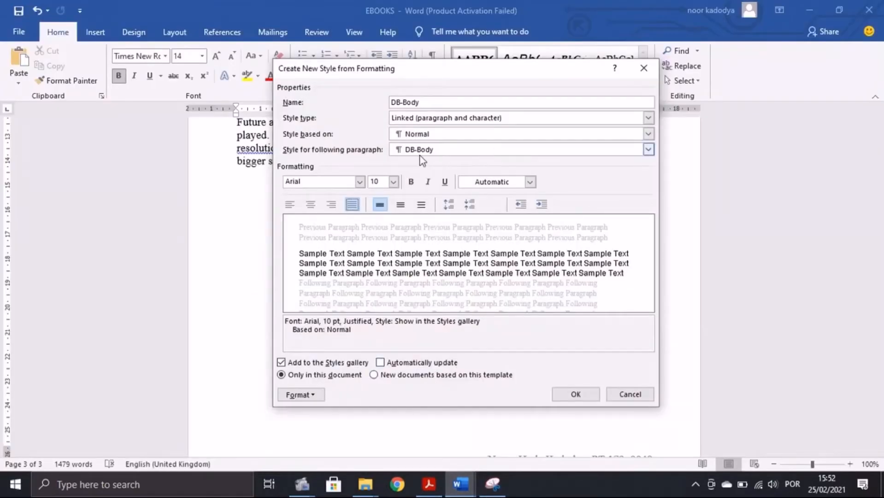
click(323, 389)
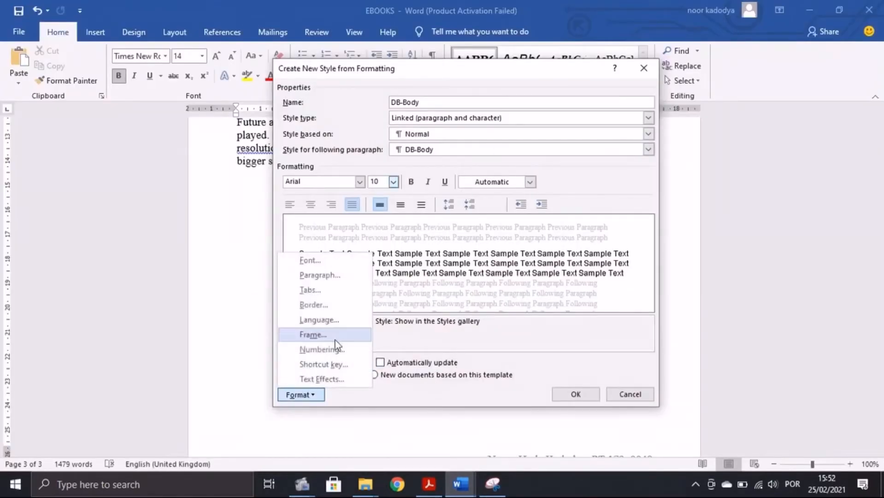
Step: Apply 6 pt space after in DB-Body's paragraph settings and confirm creation of the style
click(320, 275)
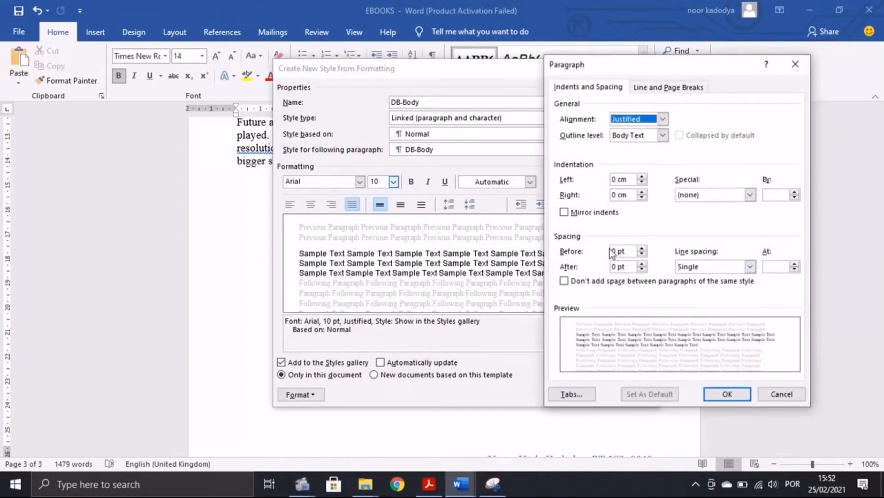
click(617, 267)
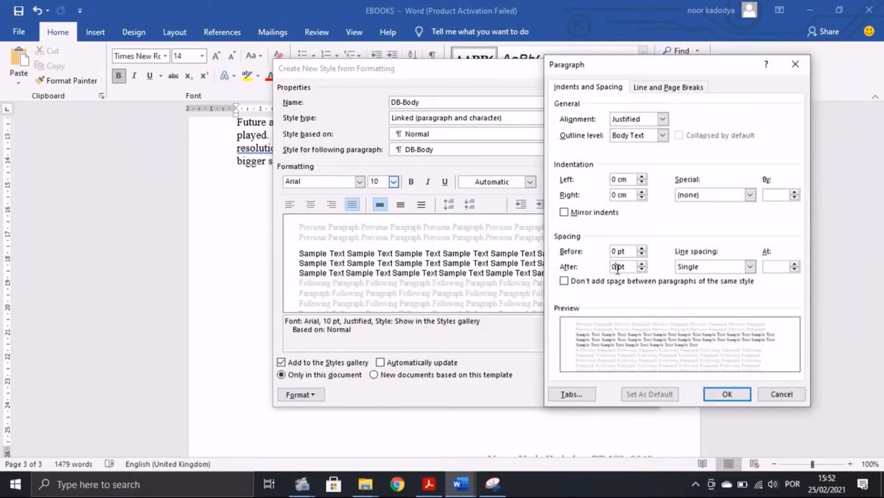
click(720, 394)
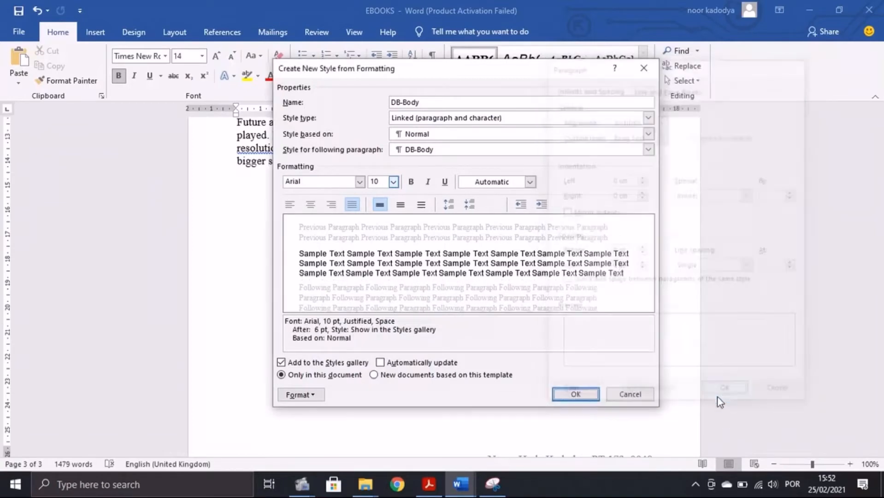
click(571, 395)
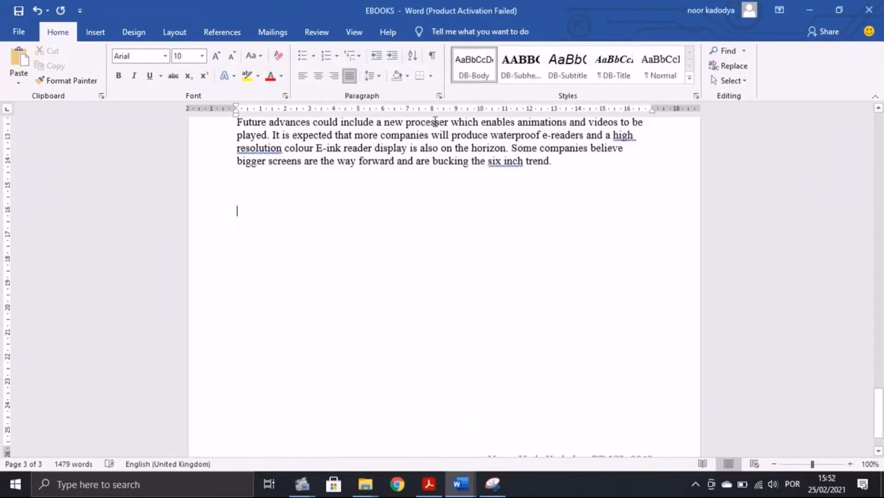
Step: After checking the PDF's next style row, start a new style named DB-Table
click(429, 484)
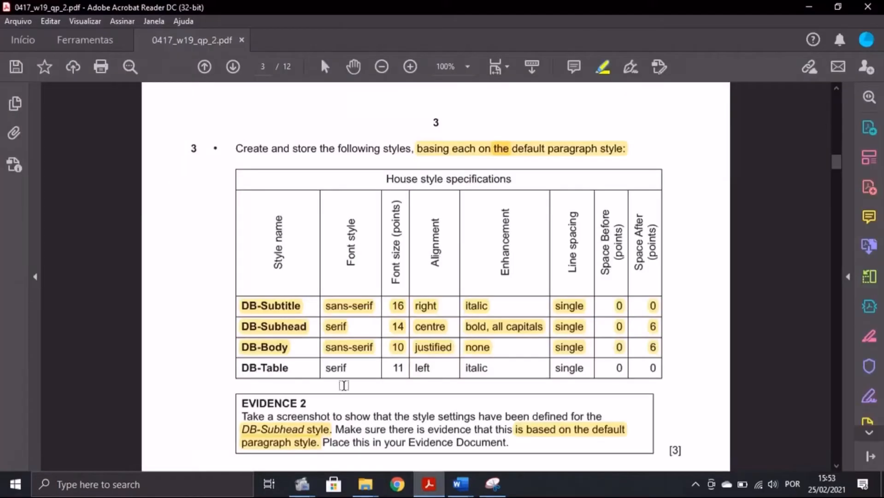
drag(240, 367, 349, 370)
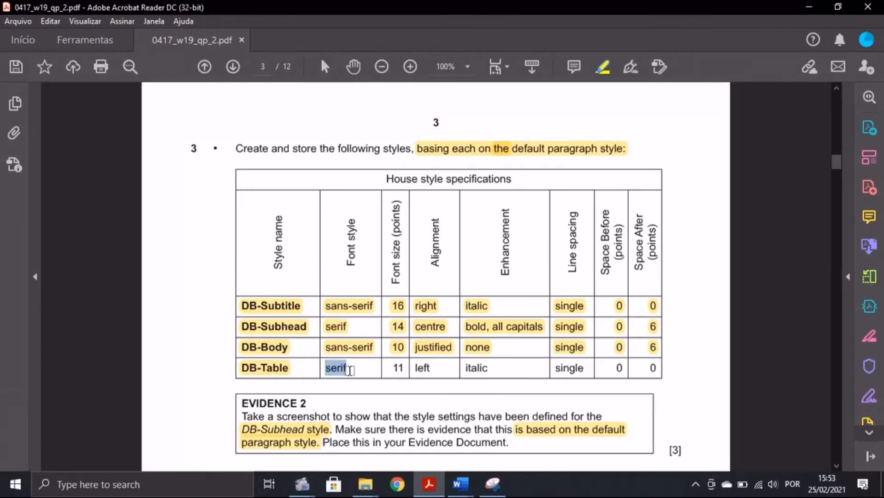
mouse_move(461, 484)
click(529, 438)
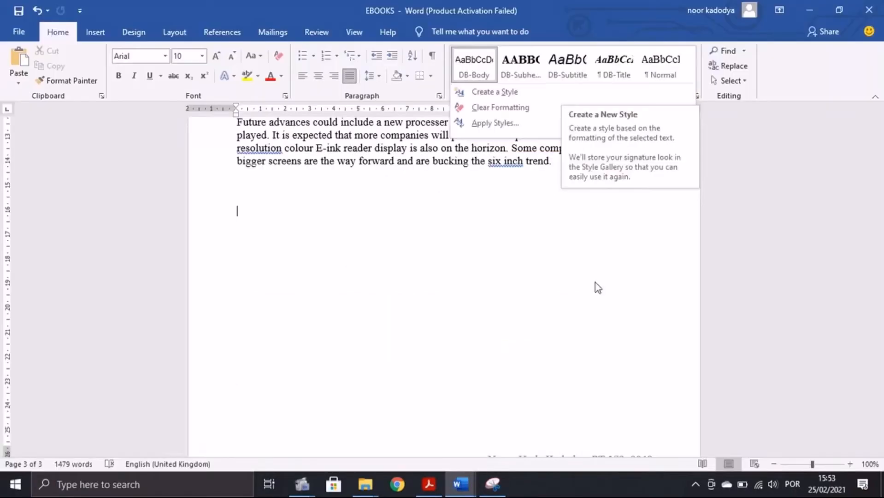
click(595, 283)
click(690, 83)
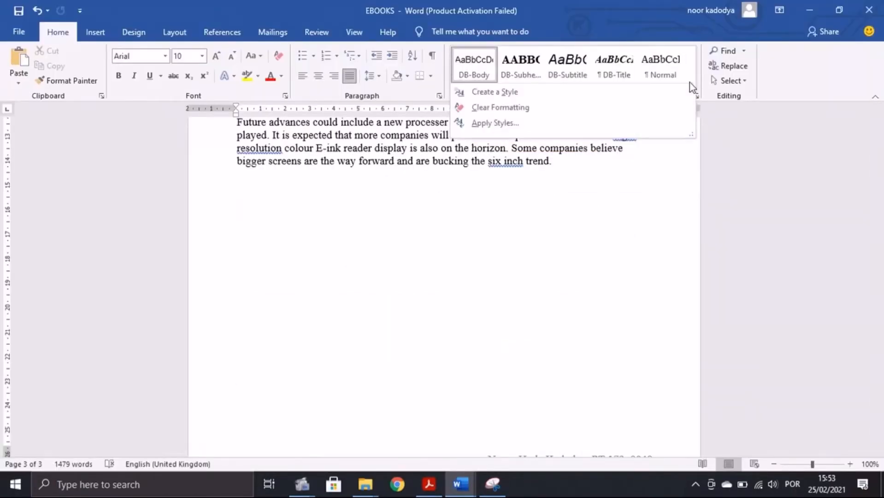
click(573, 89)
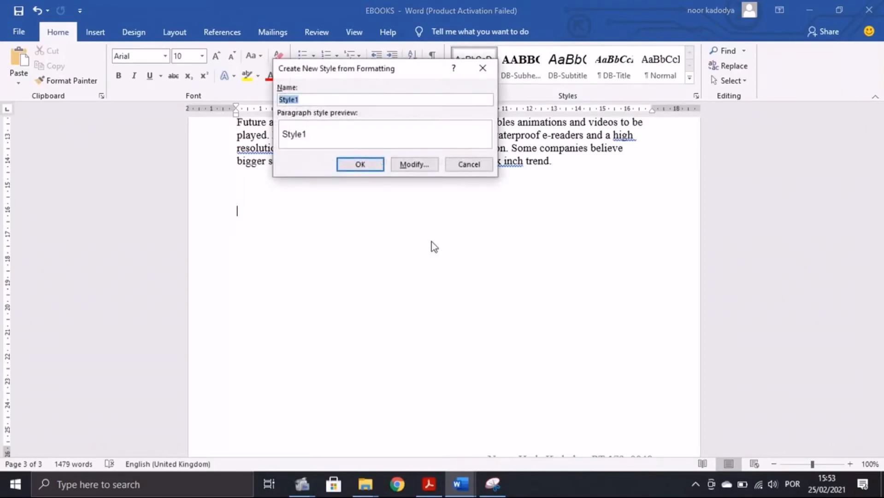
text(DB-Body)
key(BackSpace)
key(BackSpace)
key(BackSpace)
key(BackSpace)
text(Table)
key(alt+m)
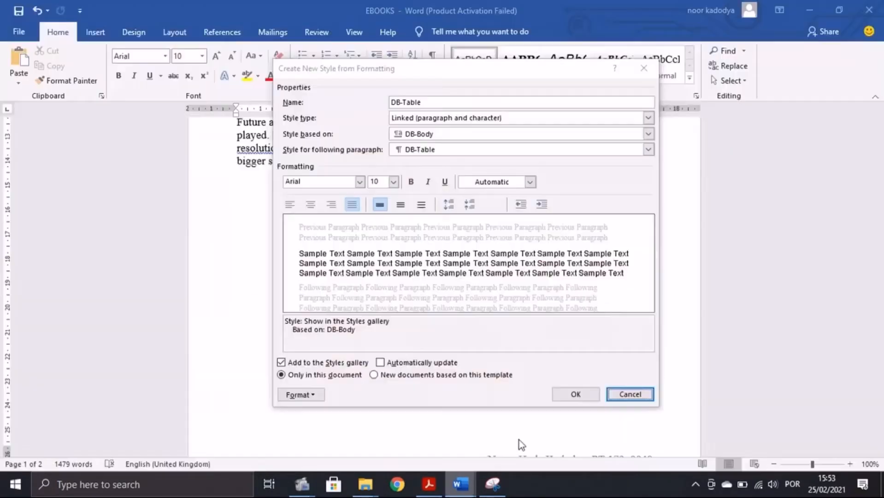
Step: Base DB-Table on Normal and set its font size to 11
click(458, 134)
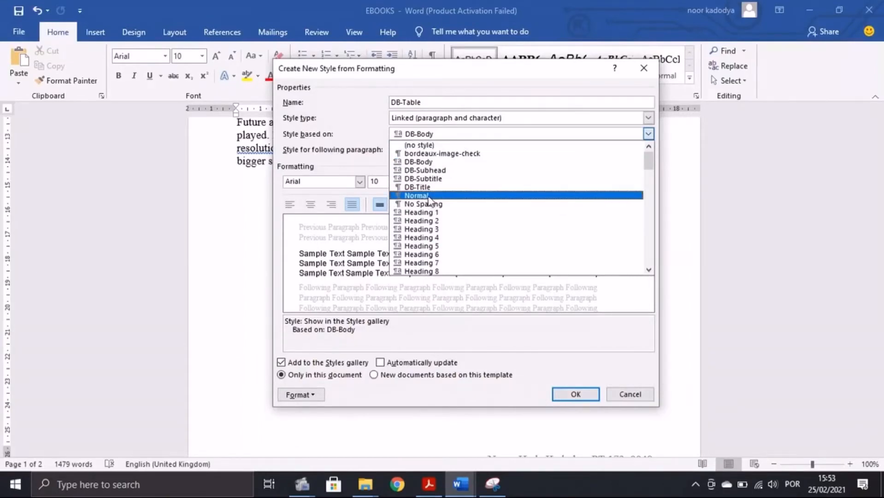
key(alt+Tab)
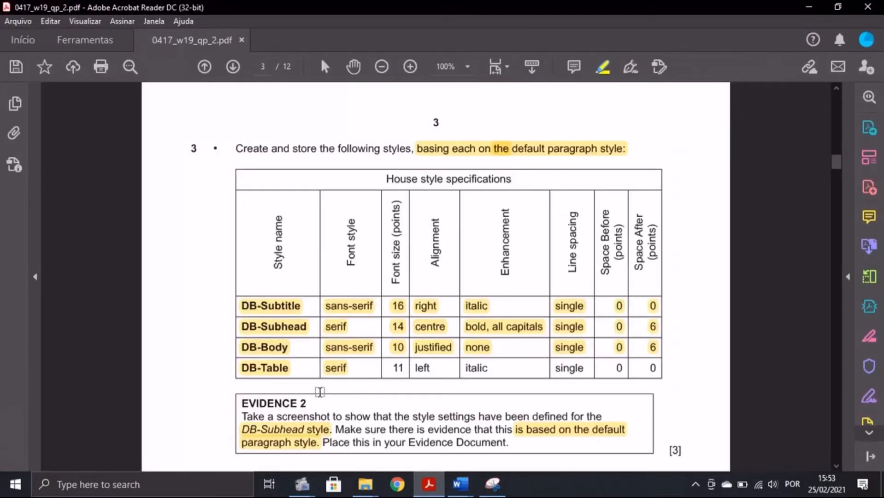
click(459, 484)
click(506, 456)
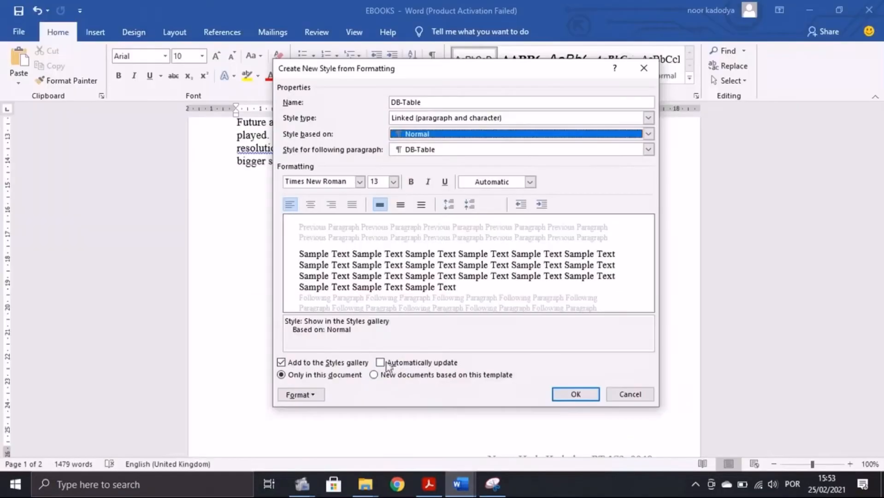
key(alt+Tab)
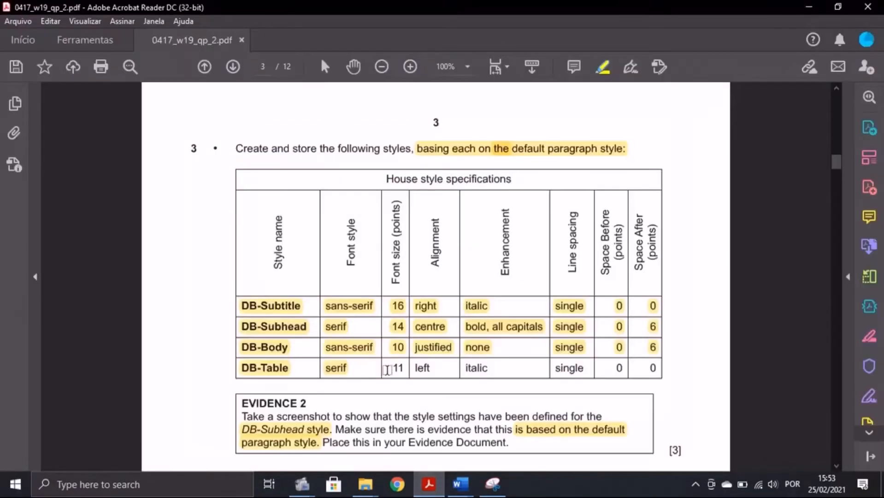
click(463, 475)
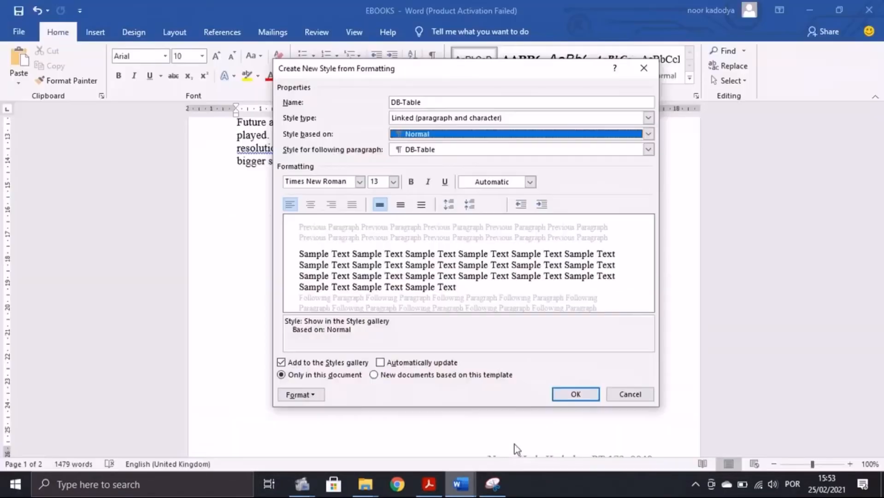
click(393, 181)
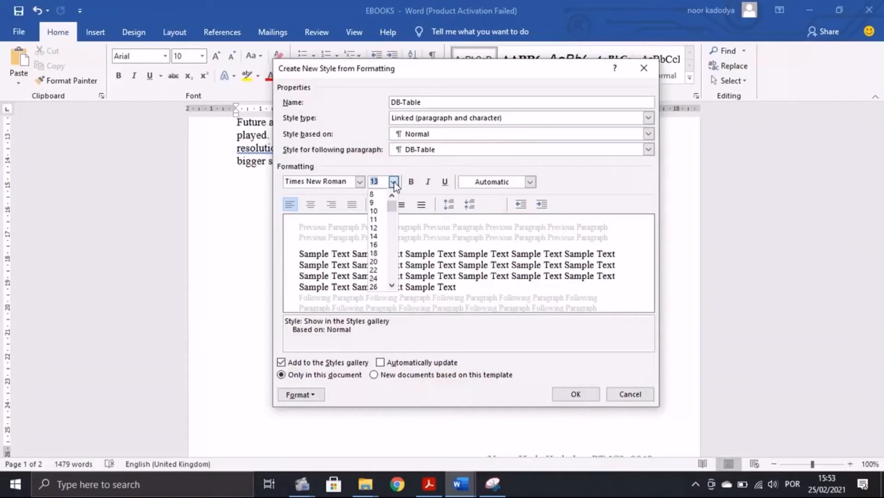
click(379, 220)
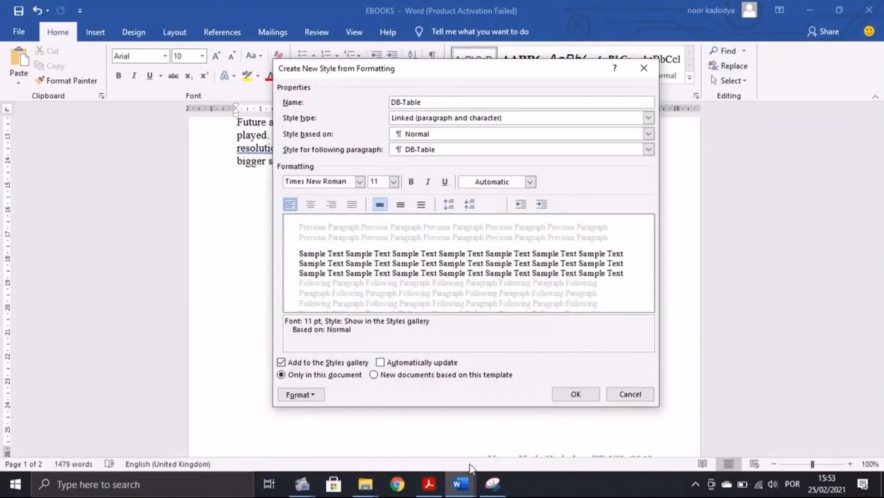
Step: Make DB-Table italic, accept left-aligned single-spaced paragraph settings, and save the style
click(428, 484)
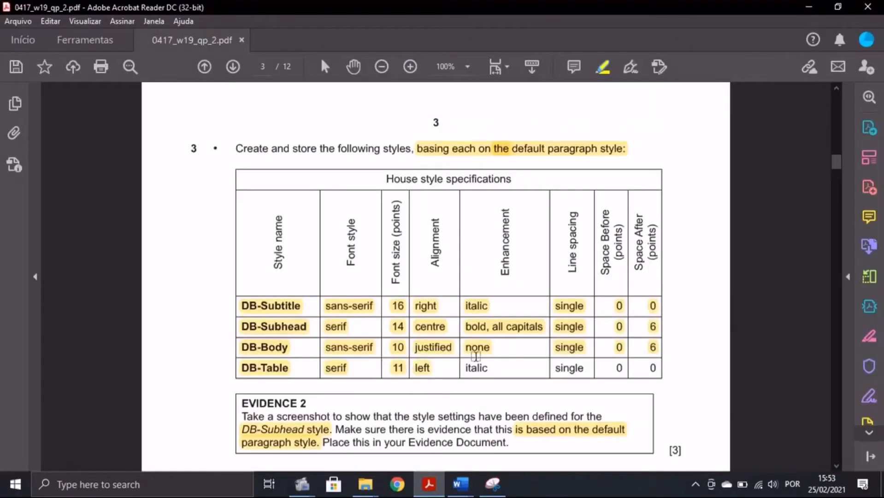
drag(469, 370, 661, 367)
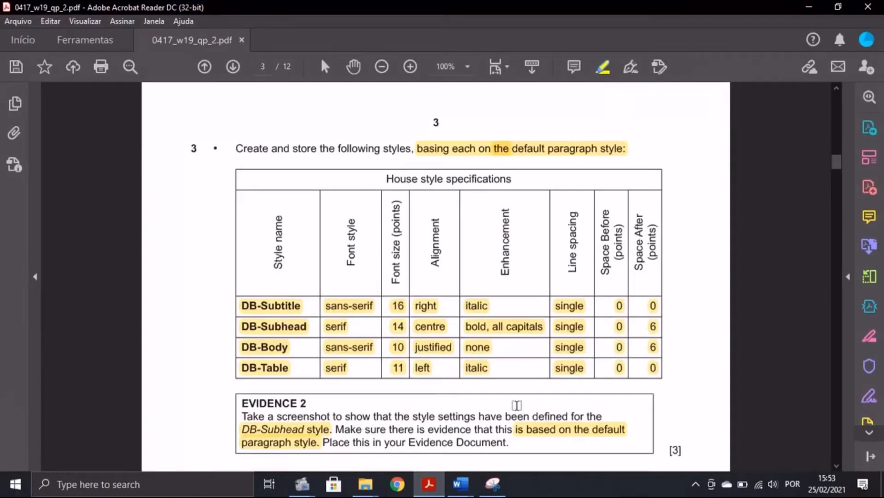
click(460, 484)
click(516, 442)
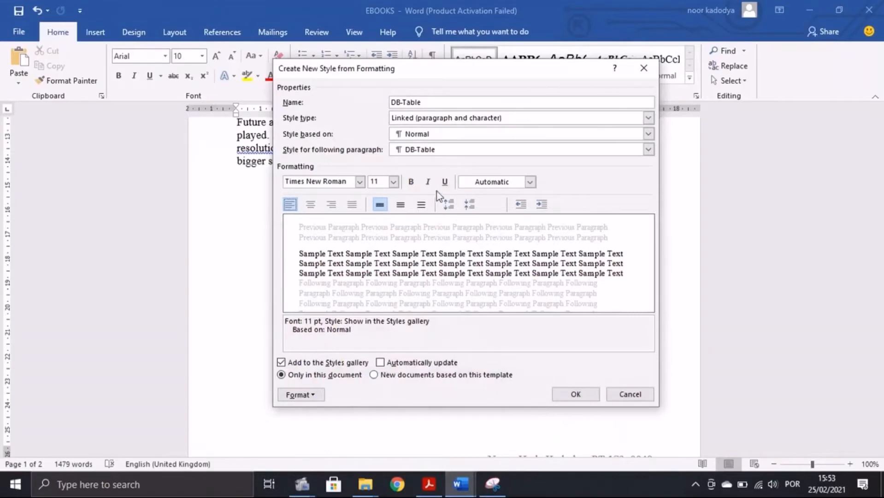
click(429, 183)
click(314, 399)
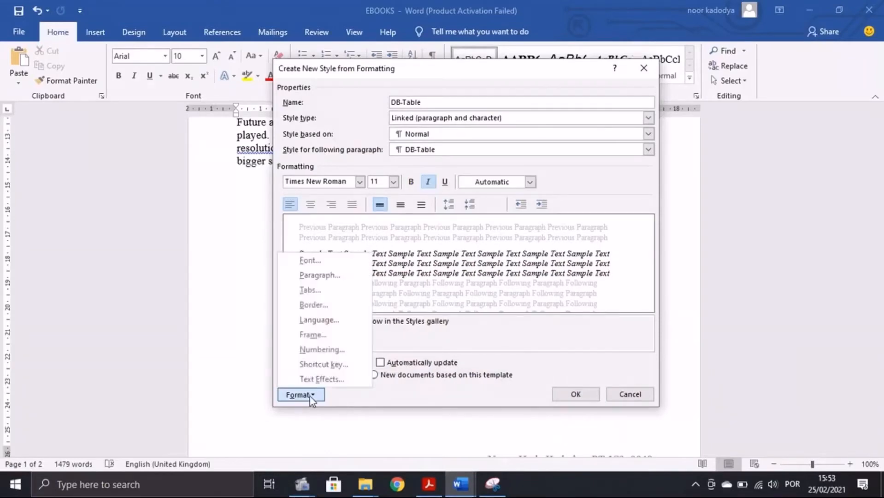
click(342, 272)
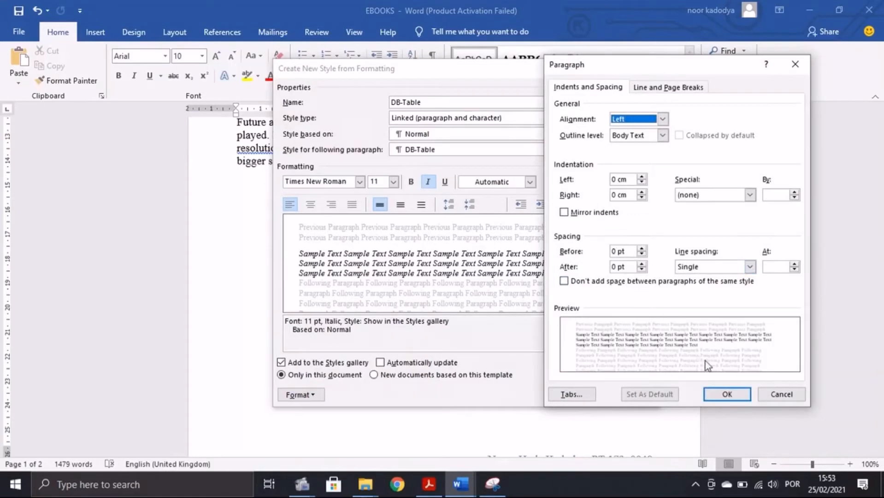
click(730, 396)
click(576, 394)
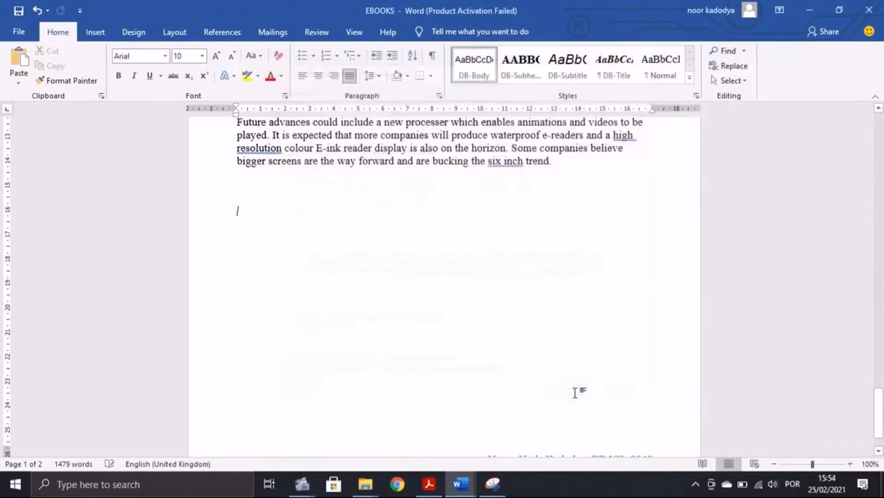
Step: Review the exam PDF, then open the Styles pane listing DB-Body, DB-Subhead, DB-Subtitle, DB-Table and DB-Title
key(alt+Tab)
scroll(411, 384, down, 1)
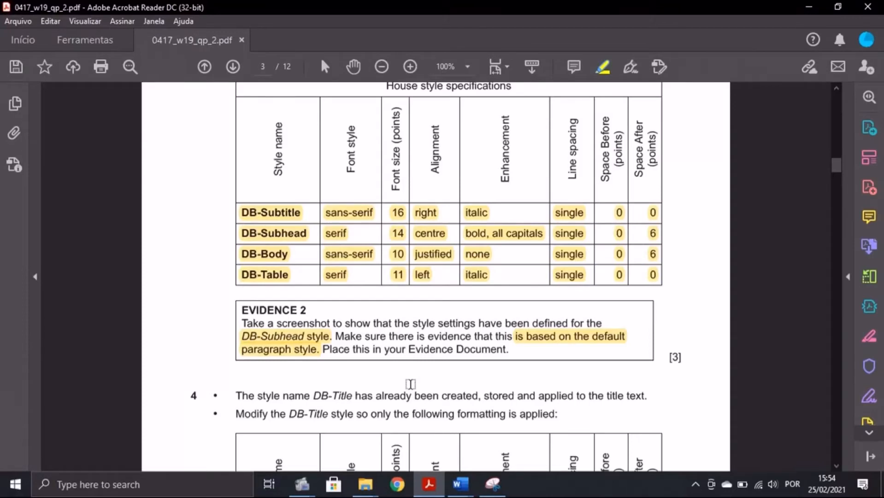
click(460, 484)
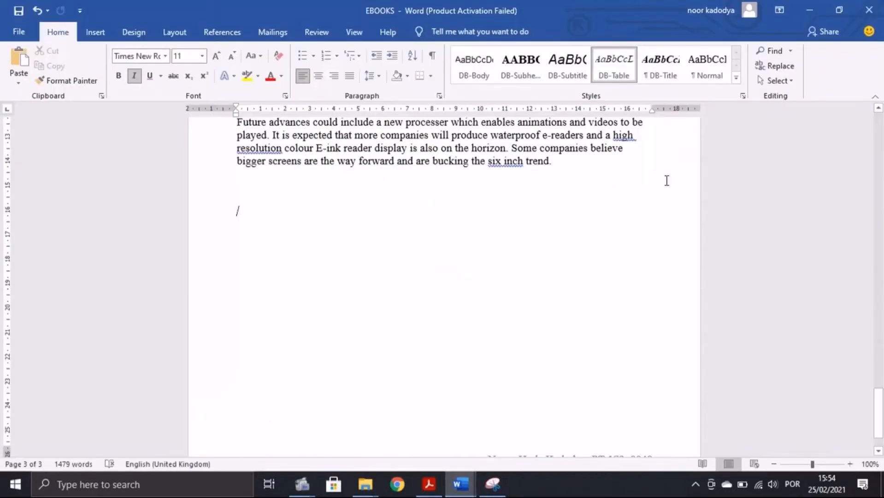
click(743, 96)
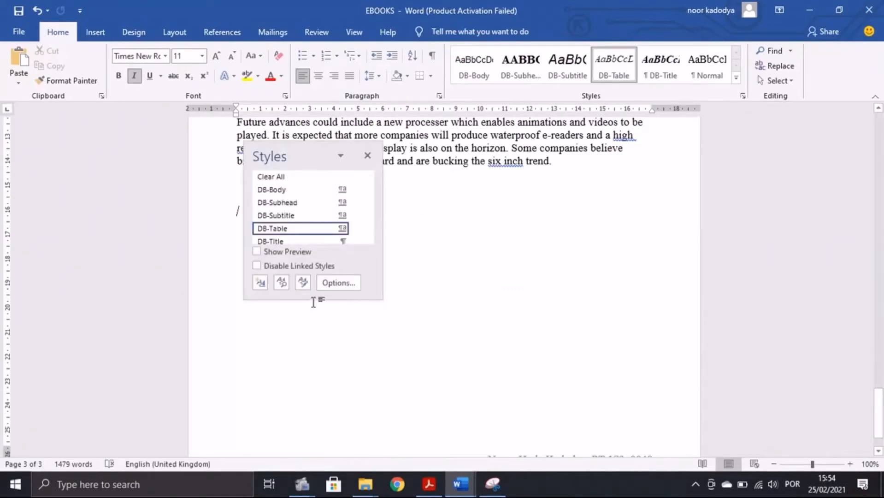
Step: Open DB-Subhead's Modify Style and Paragraph dialogs side by side, per the Evidence 2 instructions
right_click(290, 203)
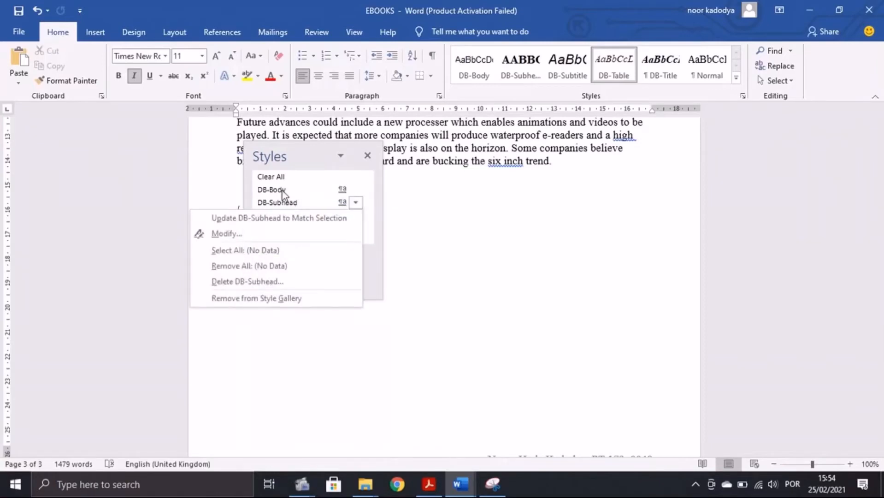
click(242, 234)
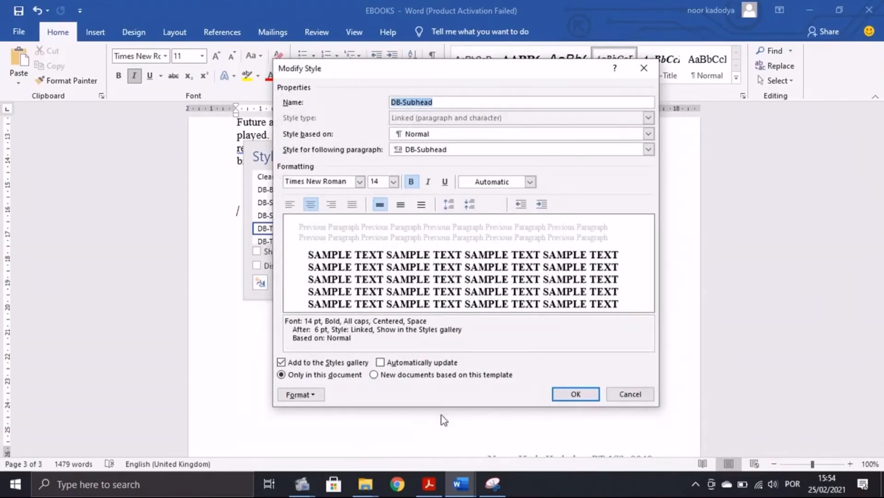
click(428, 483)
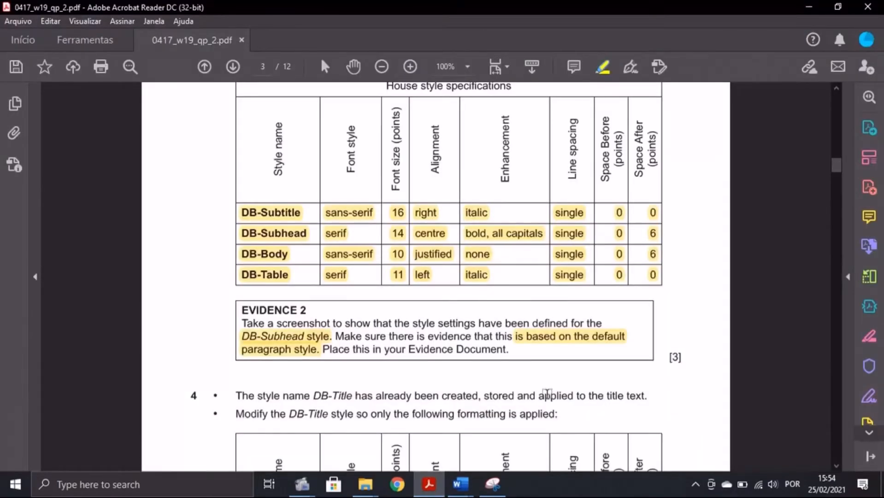
mouse_move(460, 483)
click(527, 437)
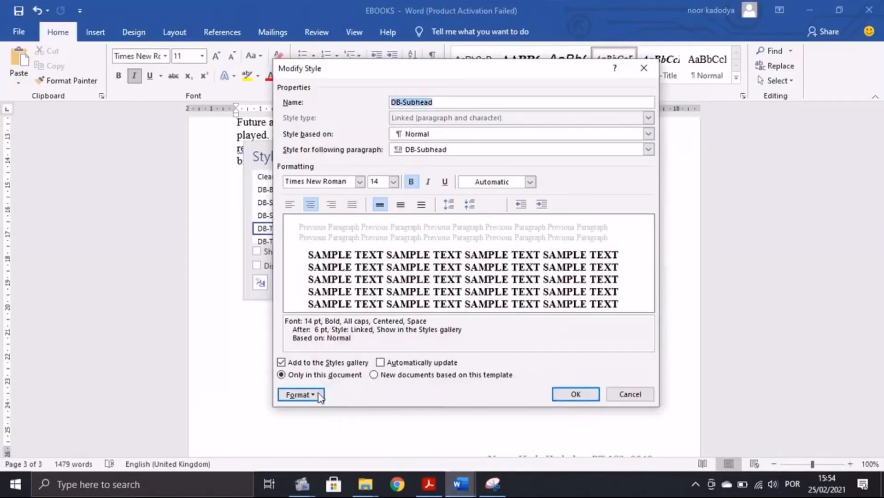
click(301, 395)
click(322, 273)
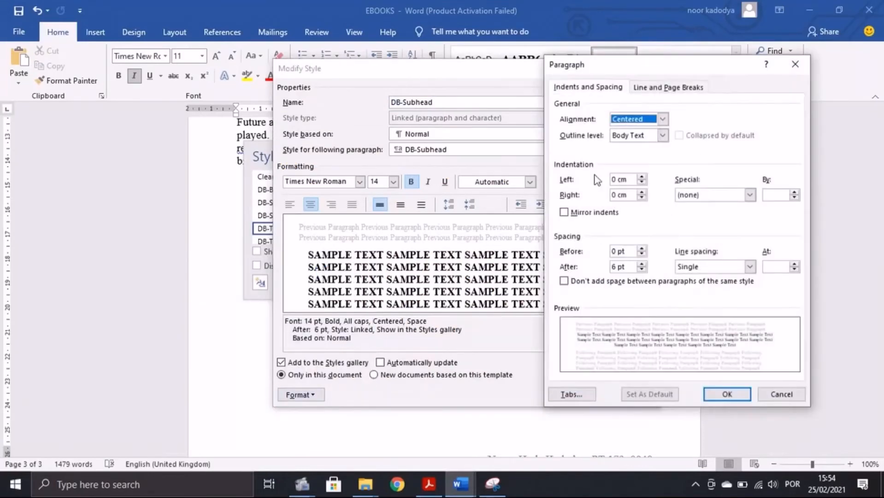
drag(632, 66, 708, 72)
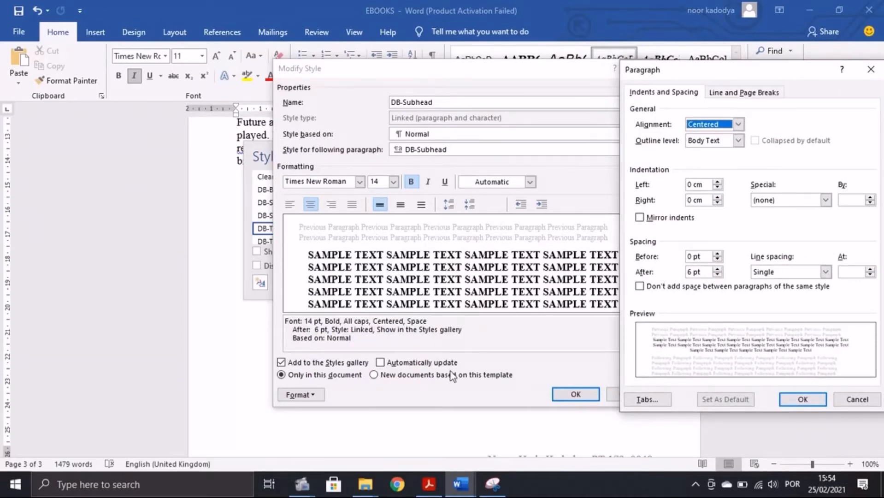
Step: Snip both DB-Subhead dialogs with Snipping Tool, then close them
click(492, 484)
click(94, 72)
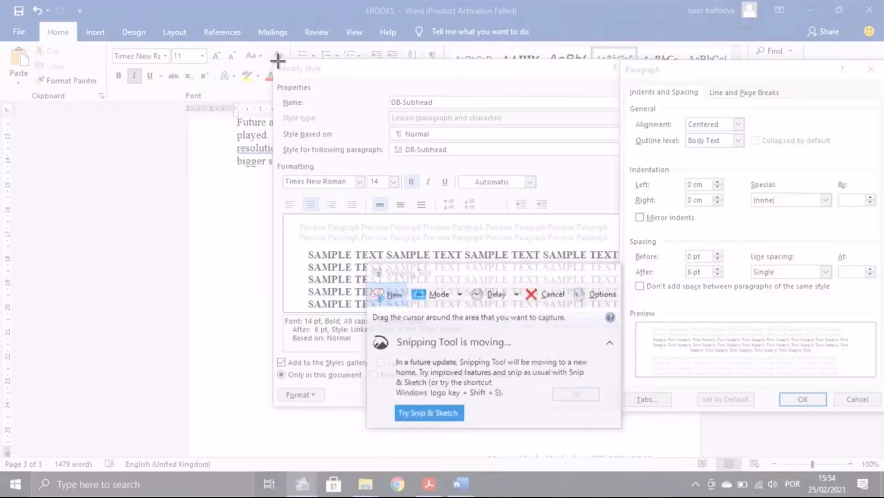
drag(278, 61, 794, 414)
click(801, 399)
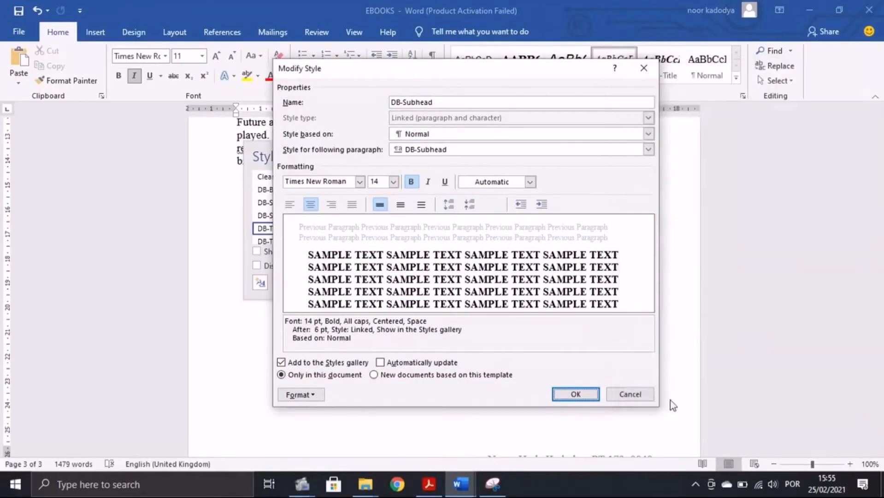
click(566, 394)
Step: Place the cursor at Step 3's Evidence 2 spot in N219EVIDENCE0049, then review DB-Title requirements in Acrobat
mouse_move(460, 483)
click(394, 421)
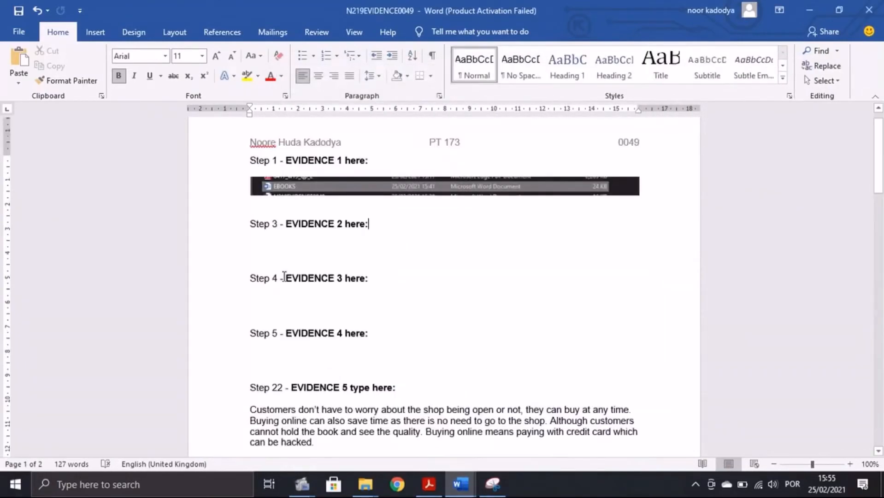
click(248, 249)
key(alt+Tab)
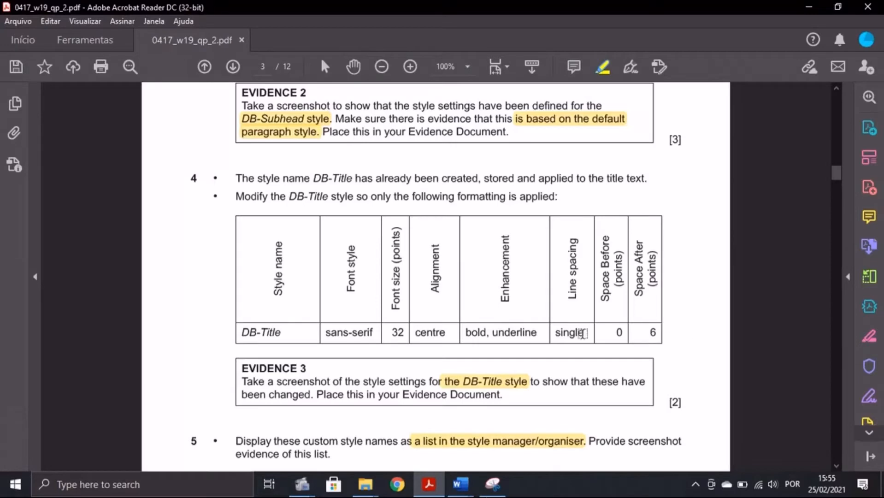
click(460, 484)
Step: Open DB-Title's style settings and set its font to Arial
click(286, 223)
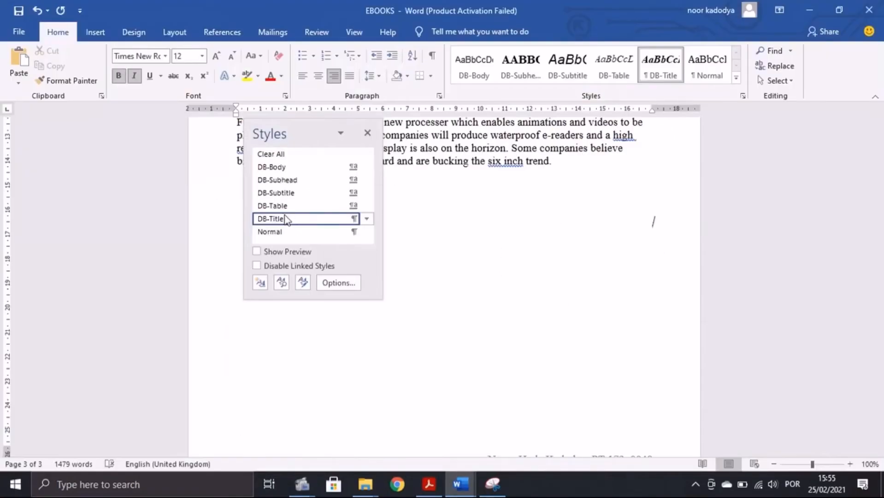
right_click(285, 221)
click(282, 249)
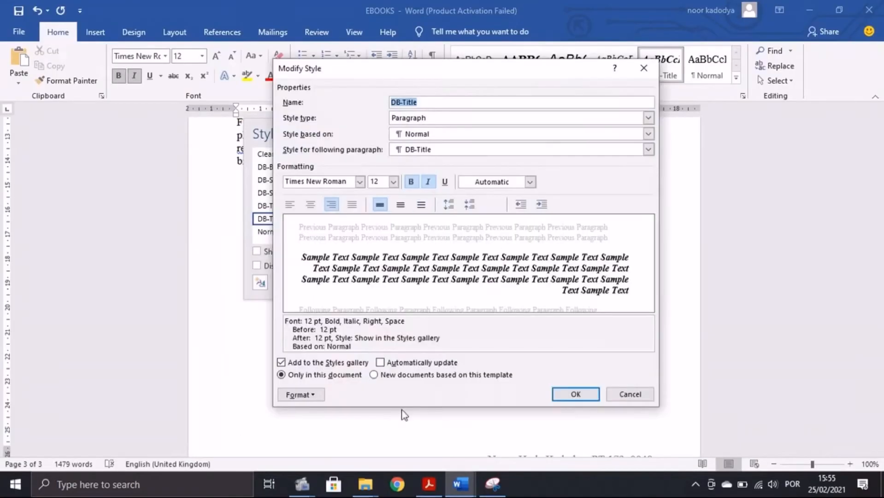
click(429, 484)
mouse_move(460, 484)
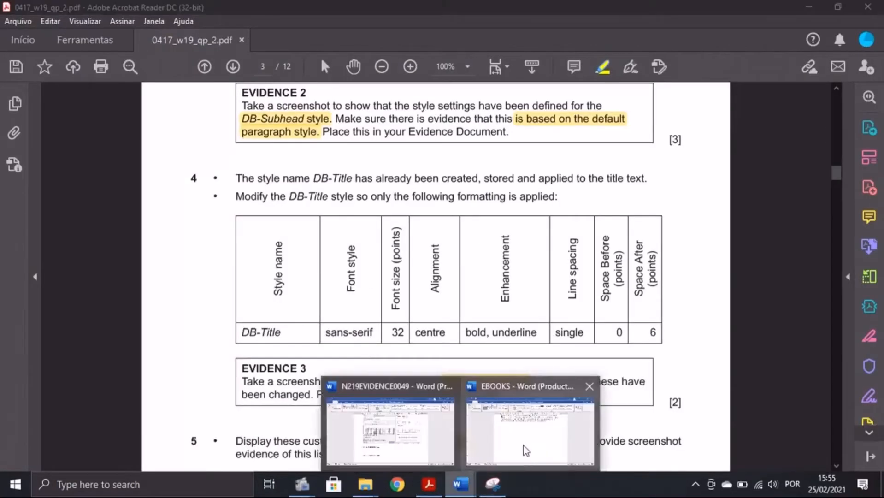
click(525, 449)
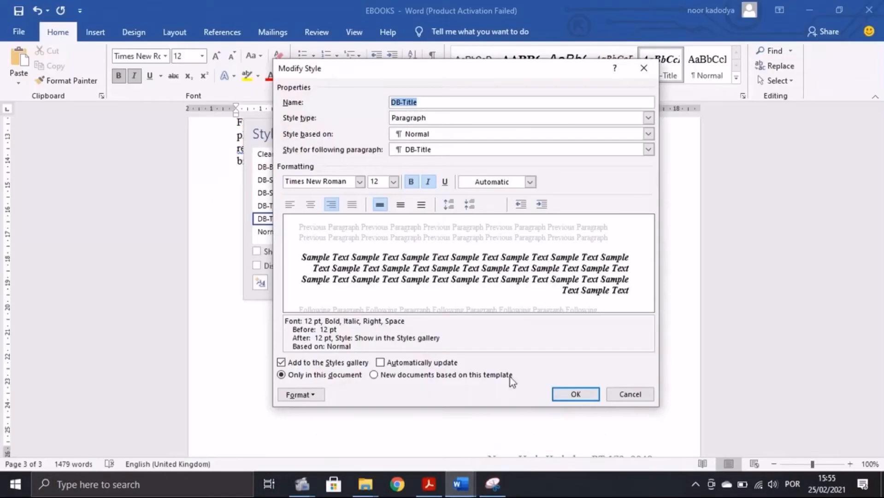
click(360, 182)
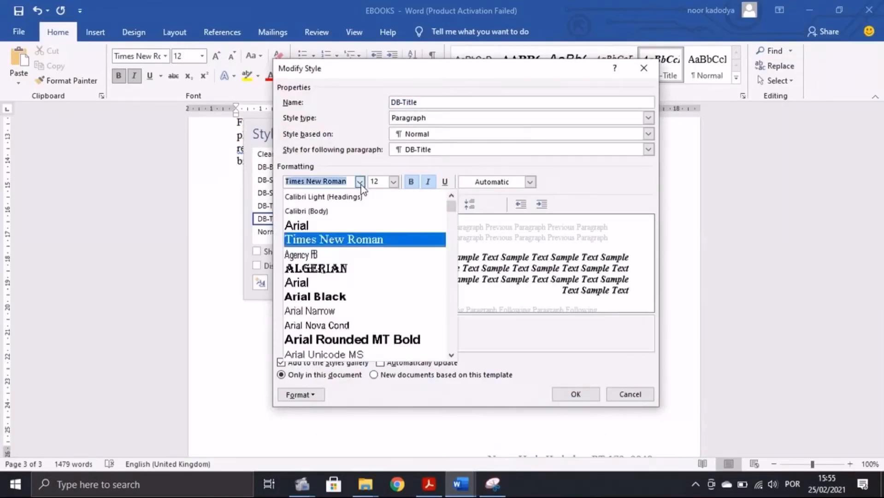
click(331, 227)
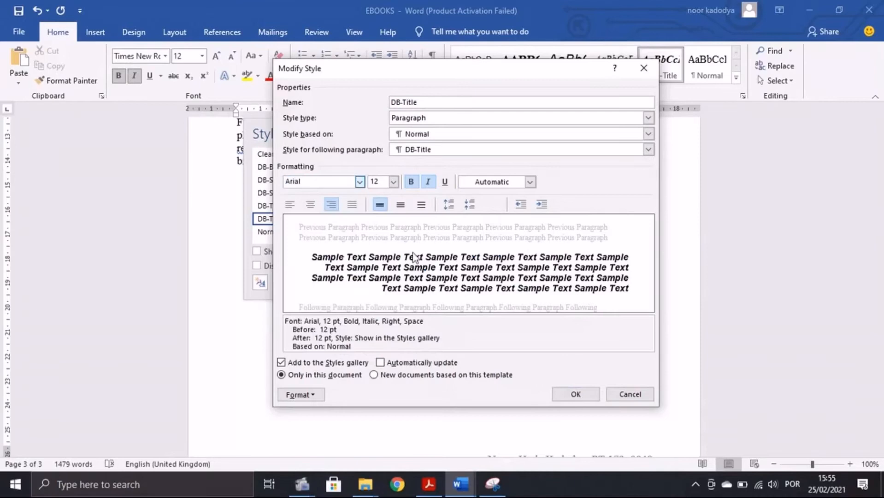
Step: Edit the DB-Title font size and centre-align the style per the question paper
click(417, 480)
mouse_move(461, 484)
click(473, 397)
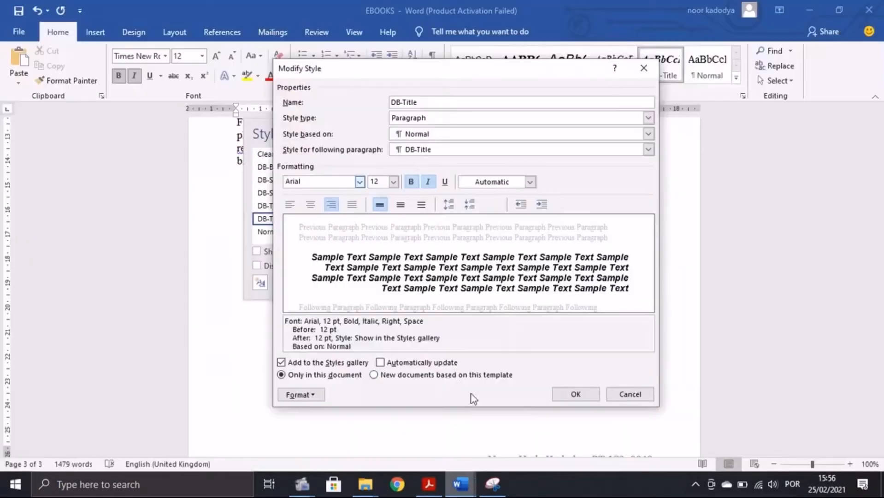
click(393, 184)
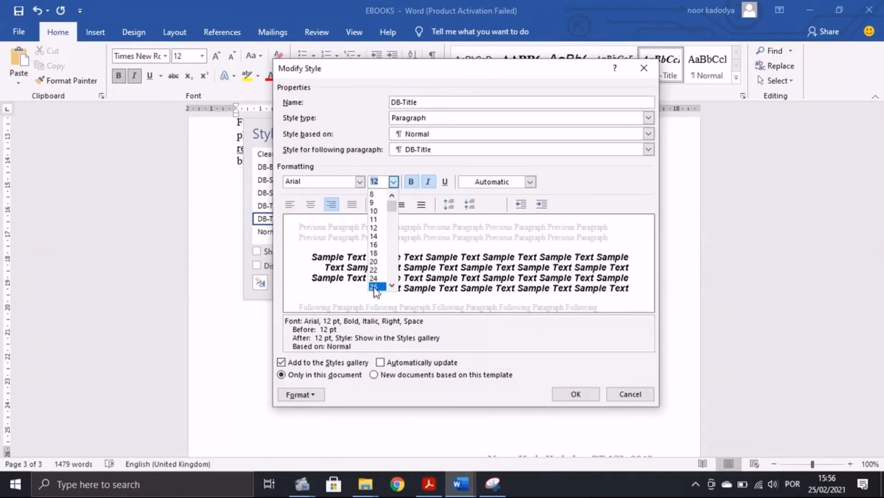
click(384, 180)
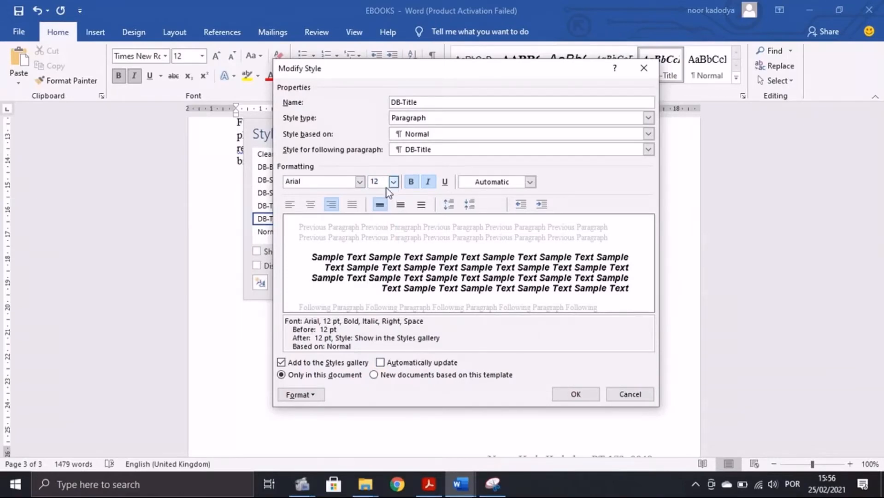
double_click(378, 181)
text(32)
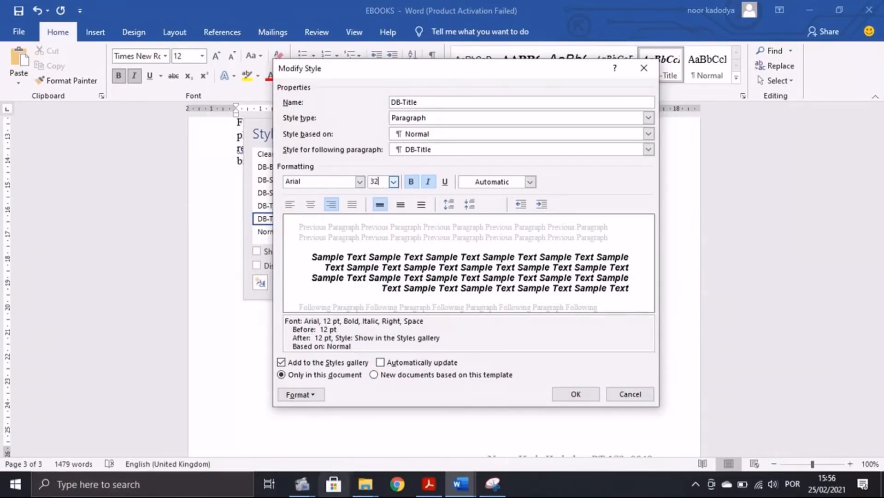
click(429, 484)
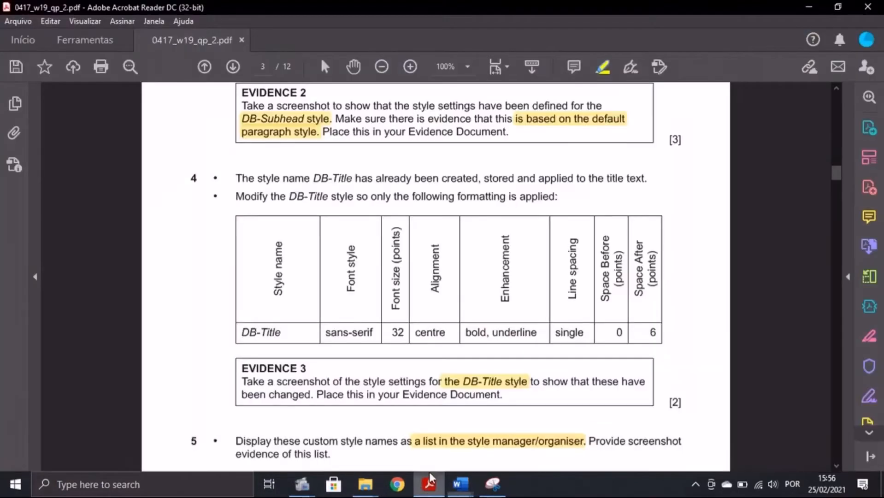
double_click(429, 332)
key(alt+Tab)
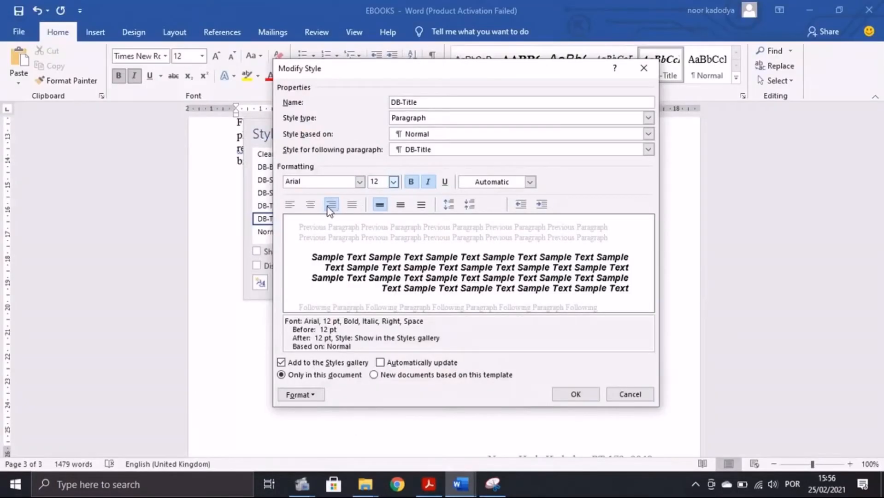
click(311, 204)
Step: Remove italic and add underline to DB-Title, ticking off the remaining requirements
key(alt+Tab)
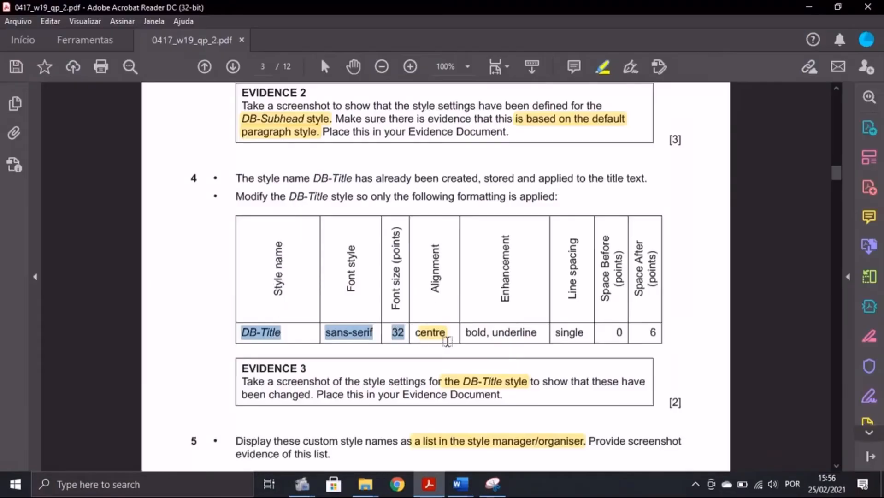
click(447, 341)
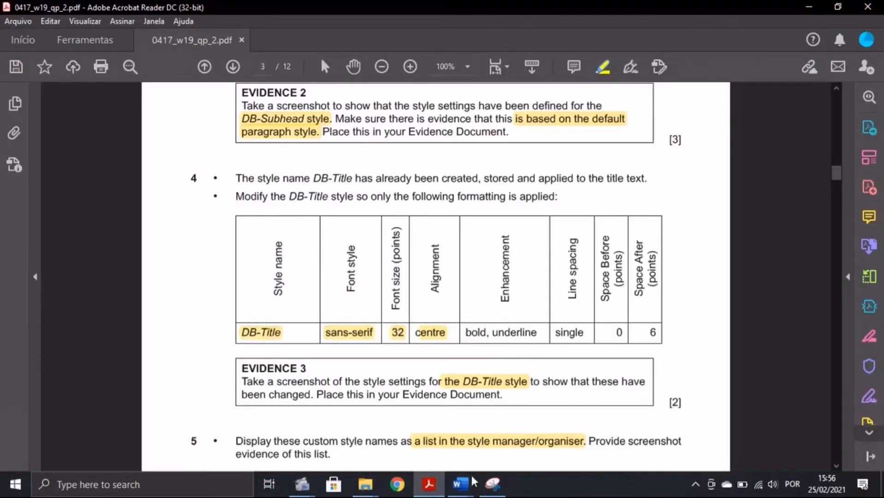
mouse_move(471, 481)
click(515, 429)
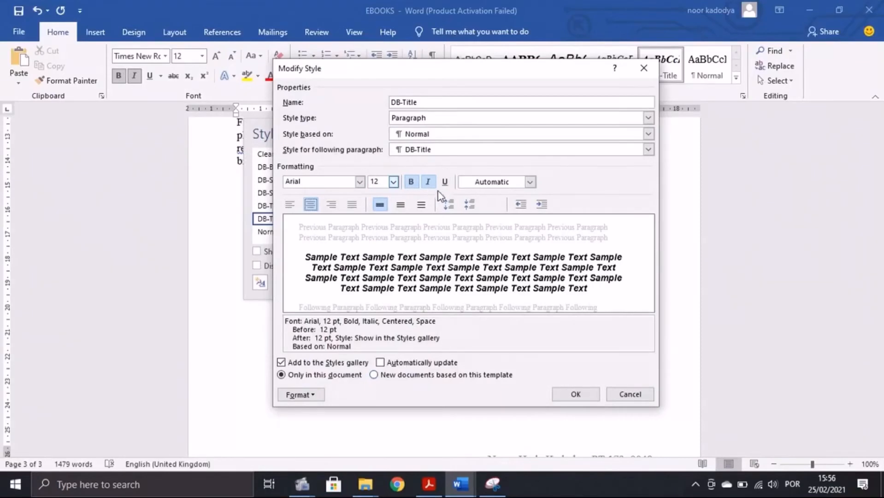
click(428, 182)
click(444, 181)
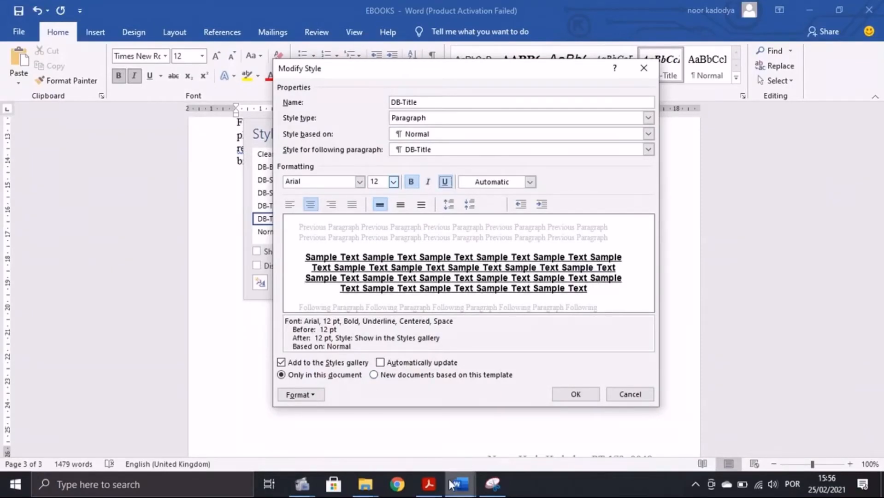
key(alt+Tab)
drag(465, 333, 657, 338)
click(466, 488)
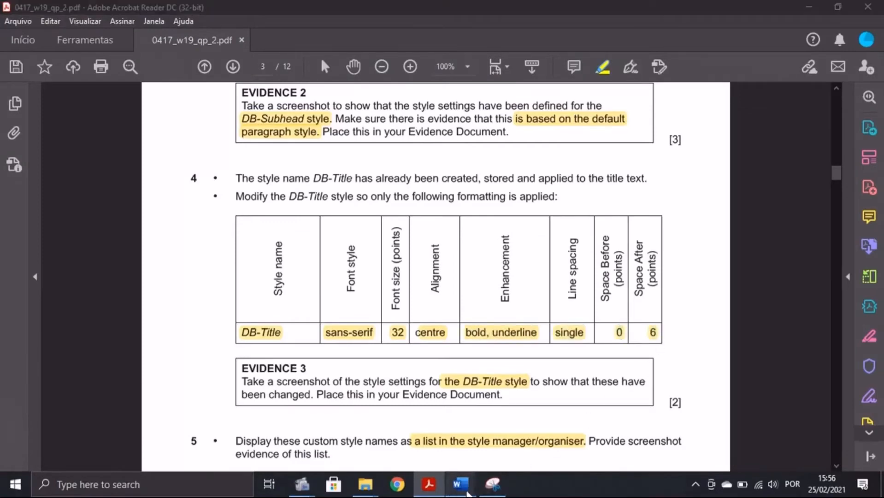
click(506, 425)
Step: Set DB-Title paragraph spacing to 0 pt before and 6 pt after
click(319, 393)
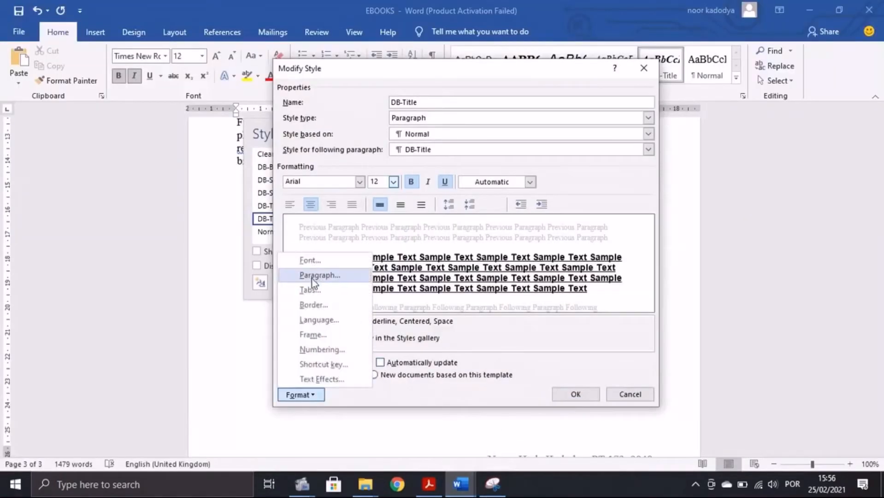
click(312, 278)
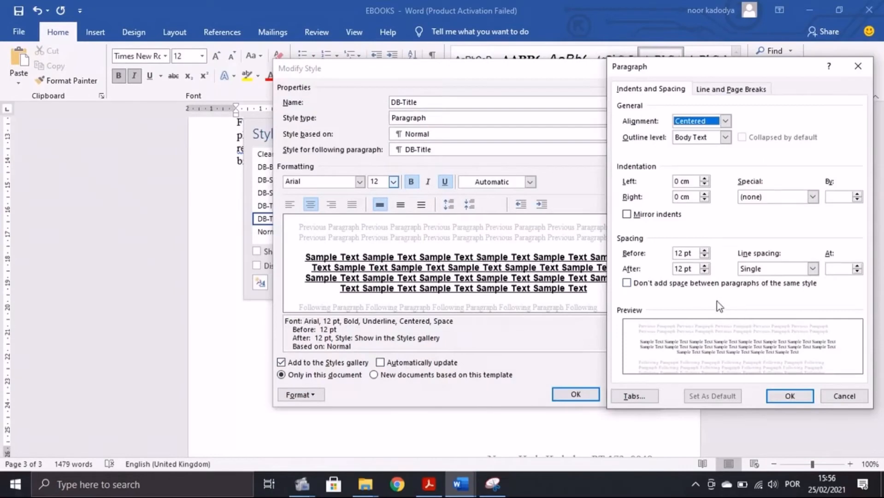
double_click(682, 254)
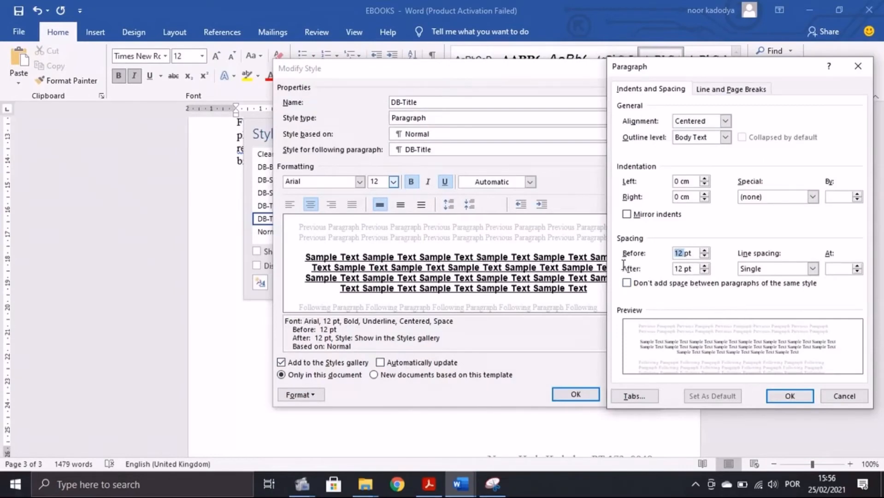
text(0)
click(680, 269)
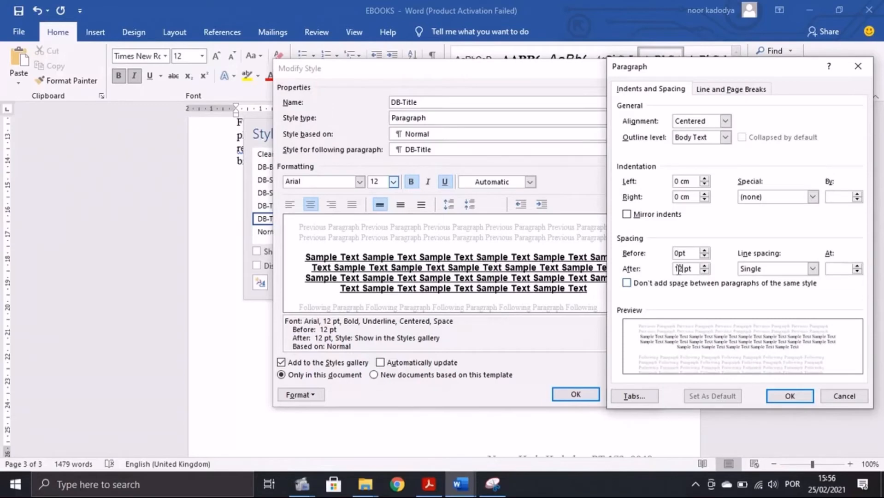
click(783, 396)
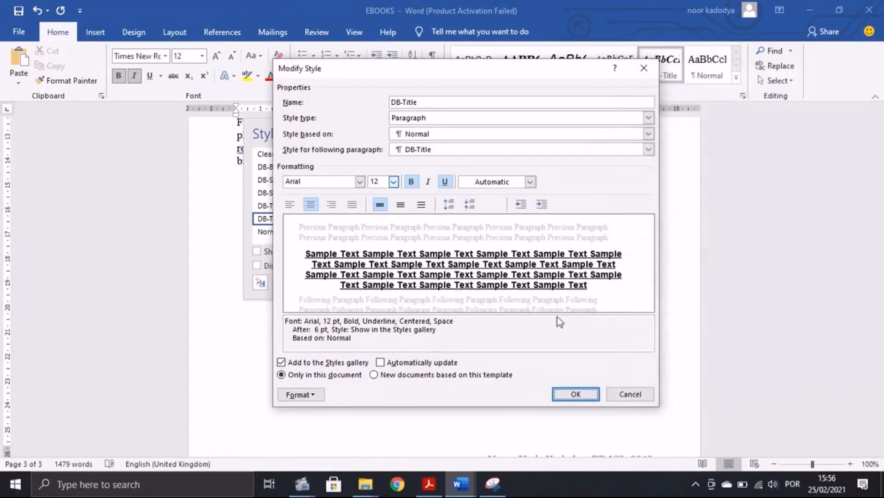
click(428, 484)
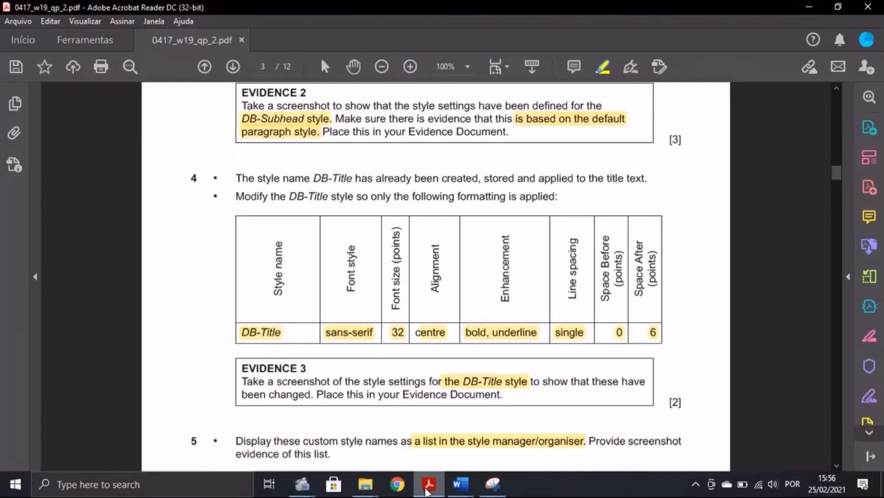
scroll(374, 461, down, 1)
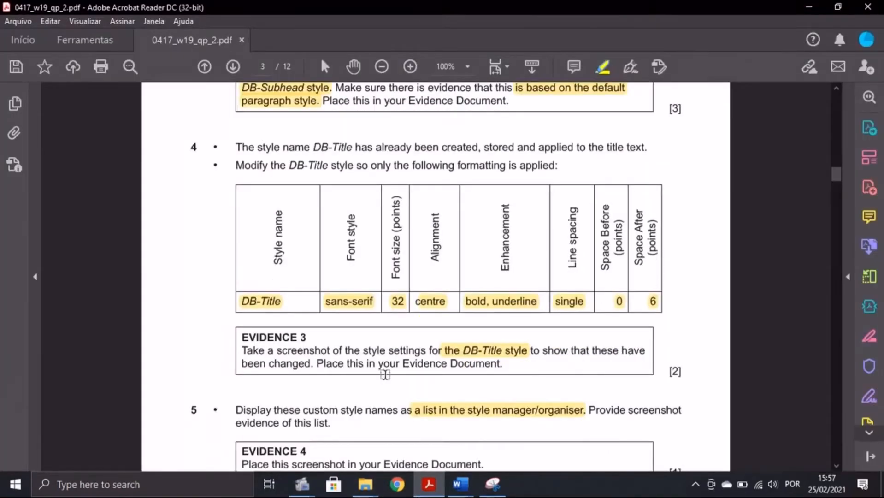
click(463, 483)
click(533, 461)
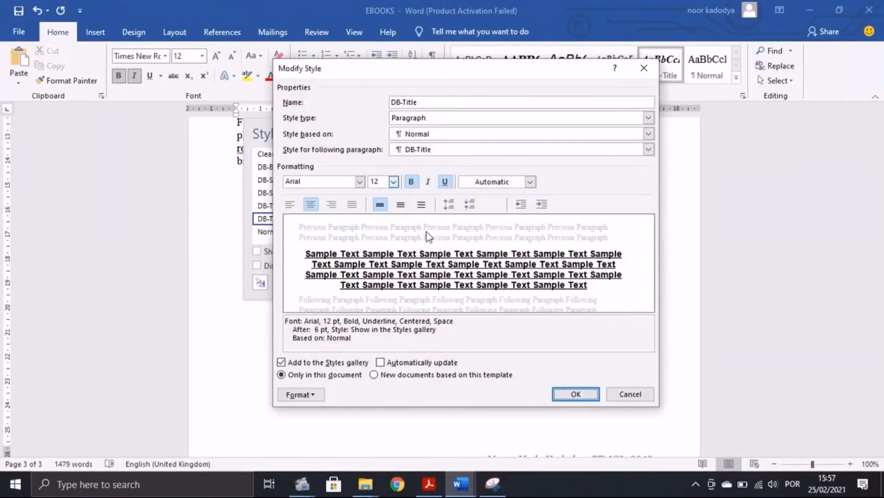
Step: Snip DB-Title's style and paragraph settings dialogs with the screen capture tool
click(296, 396)
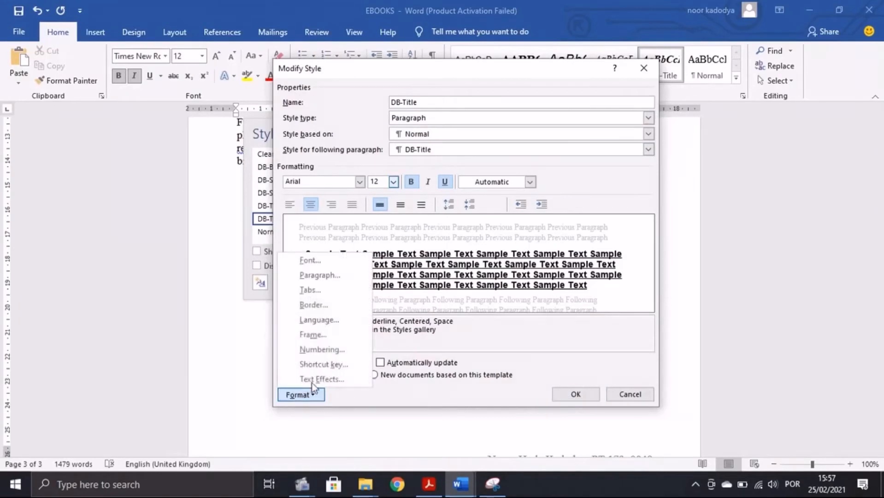
click(320, 274)
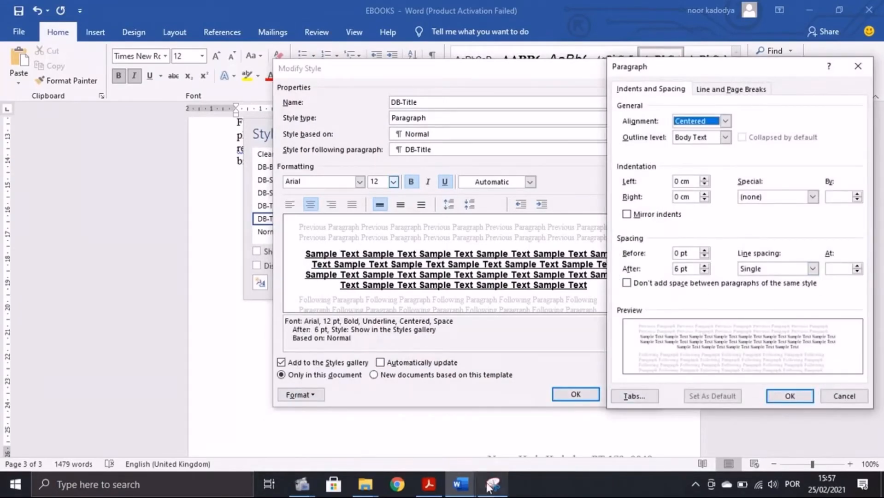
click(489, 484)
click(166, 45)
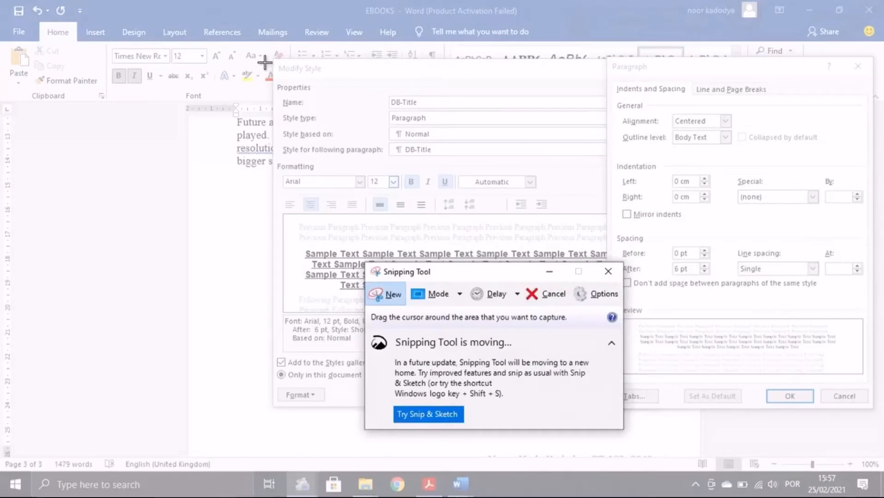
drag(266, 61, 871, 417)
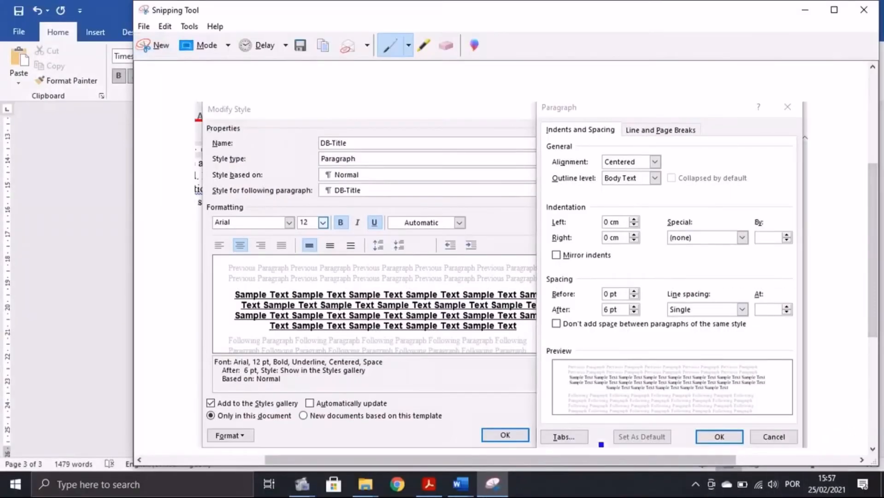
Step: Paste the snip below Step 4 in N219EVIDENCE0049 as EVIDENCE 3
mouse_move(459, 484)
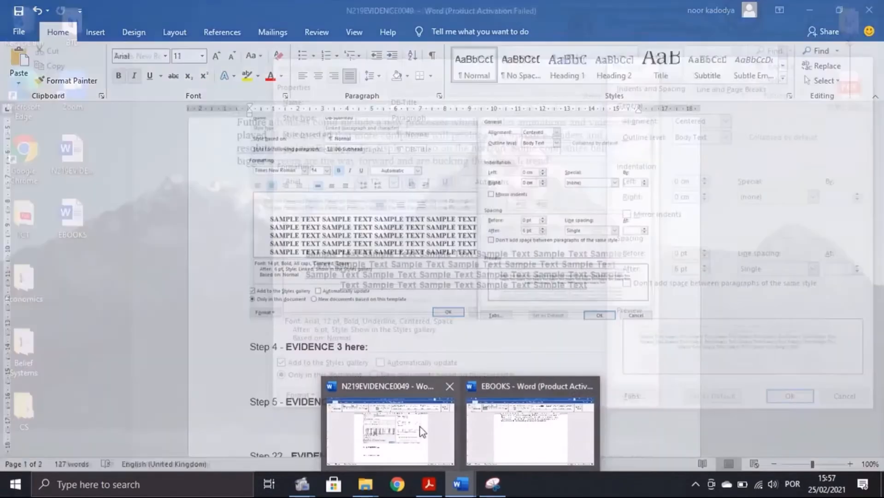
click(411, 426)
click(262, 375)
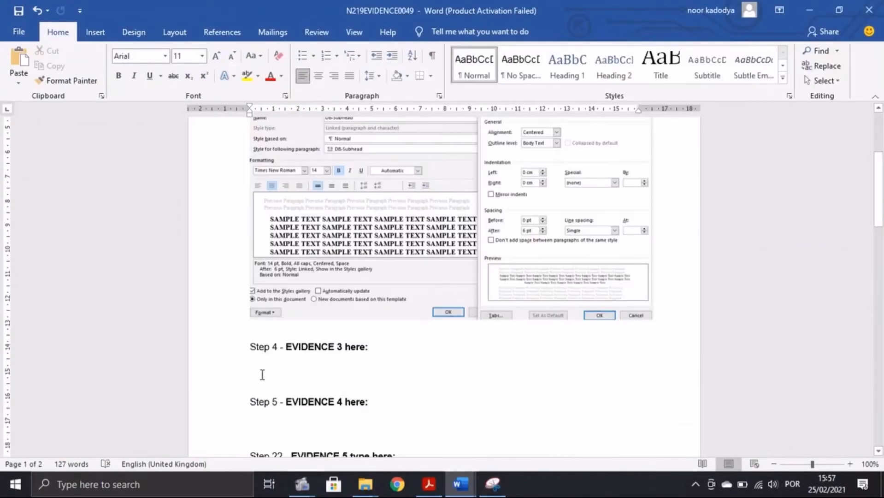
key(ctrl+v)
key(alt+Tab)
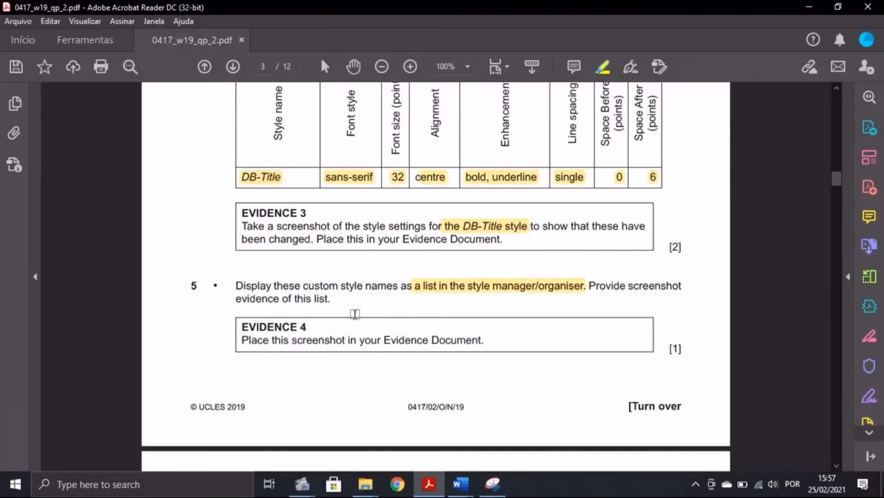
Step: Snip the full Styles list in the EBOOKS document, showing the custom DB styles
scroll(355, 314, down, 2)
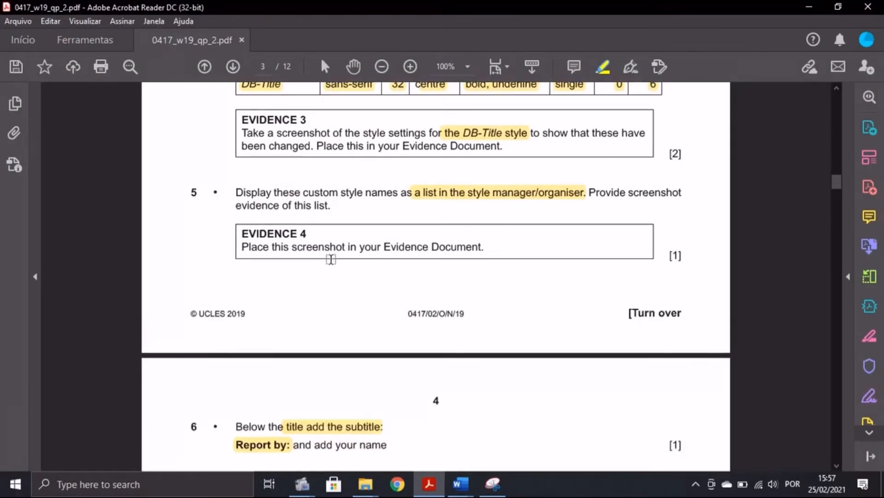
click(461, 484)
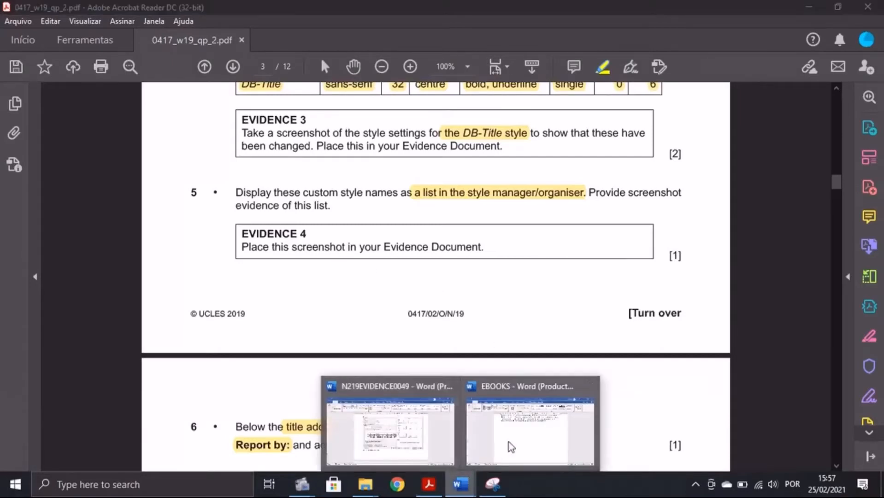
click(519, 435)
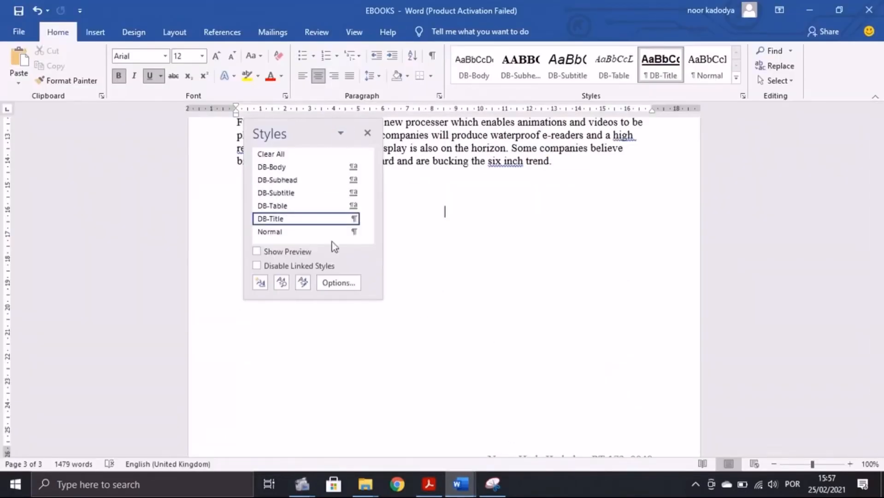
click(367, 133)
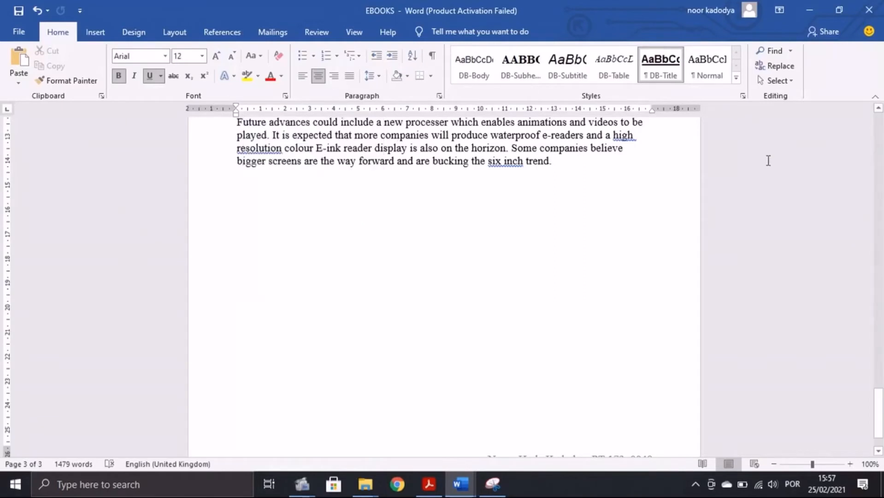
click(743, 96)
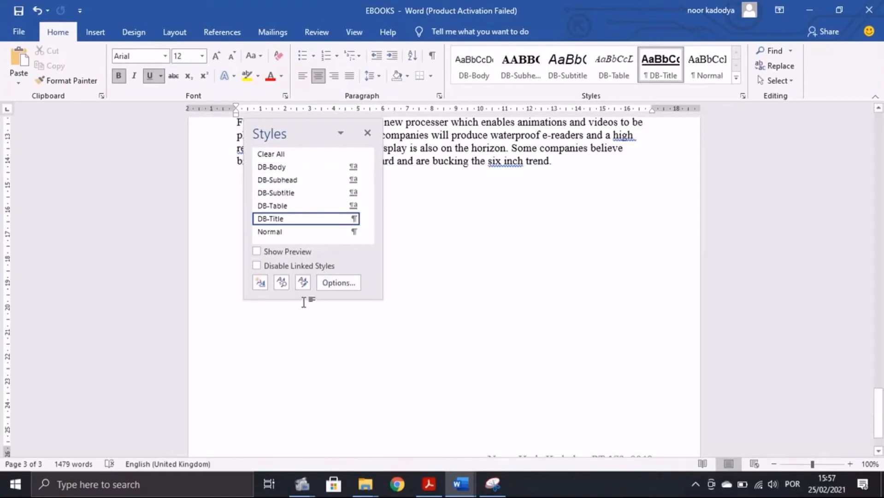
drag(187, 191, 303, 381)
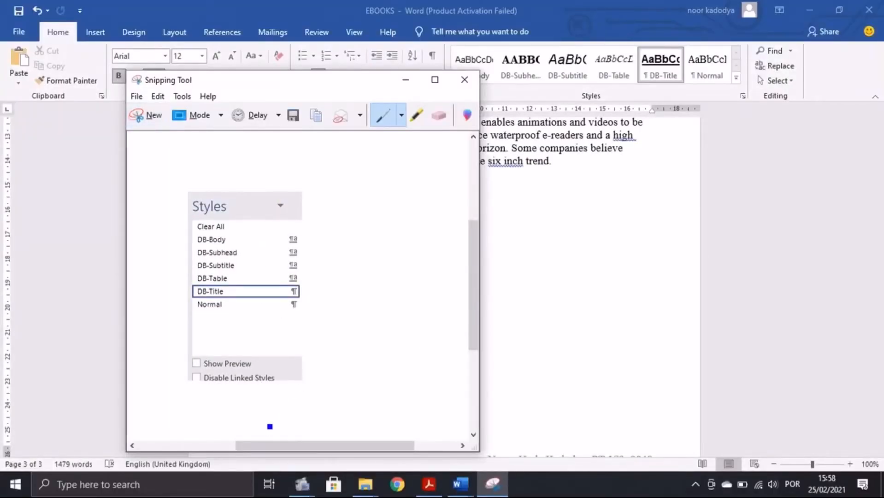
Step: Paste the styles-list snip into the evidence document under Evidence 4
click(460, 484)
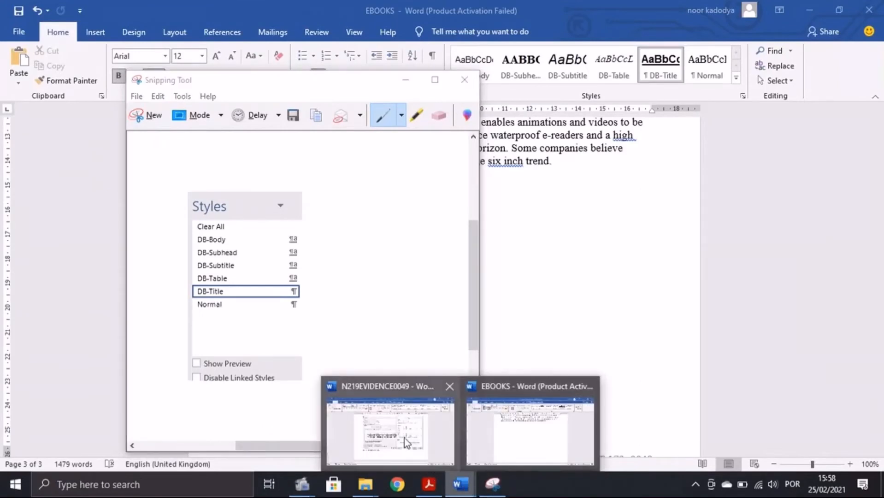
click(404, 442)
key(ctrl+v)
scroll(385, 377, down, 1)
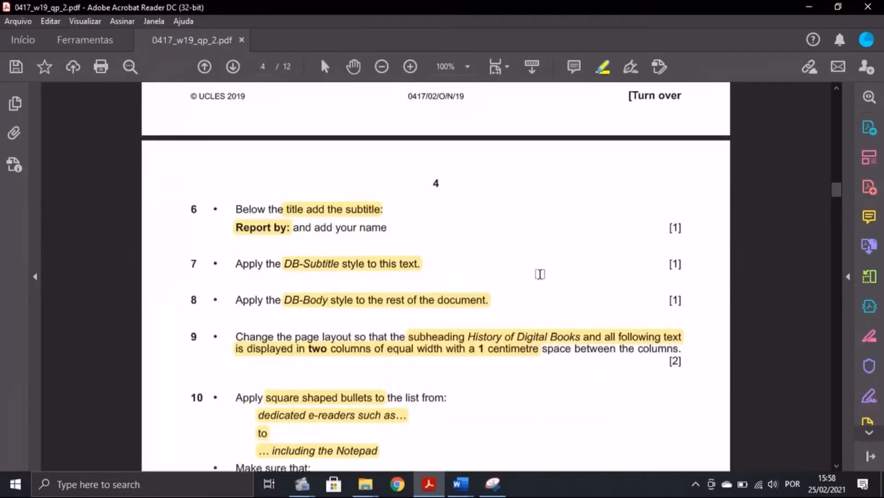
right_click(260, 233)
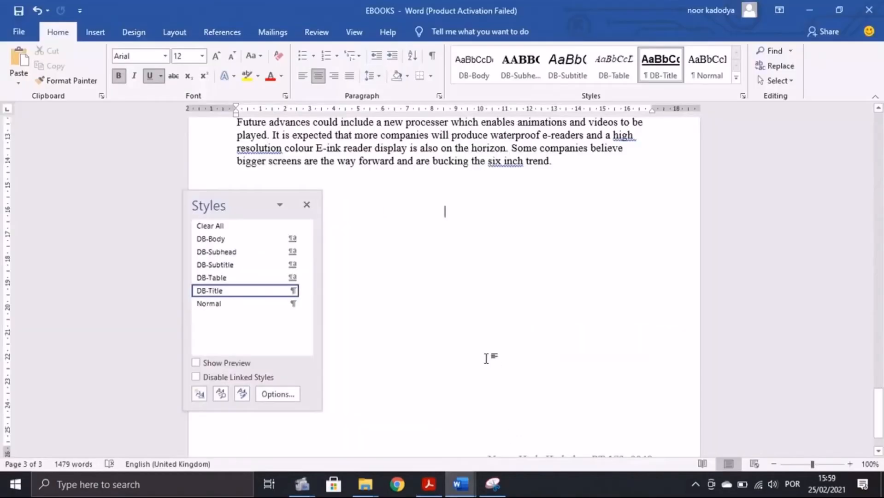
Step: Close the styles list and start a new line right after the EBOOKS title
scroll(487, 358, up, 4)
click(307, 204)
scroll(477, 251, up, 3)
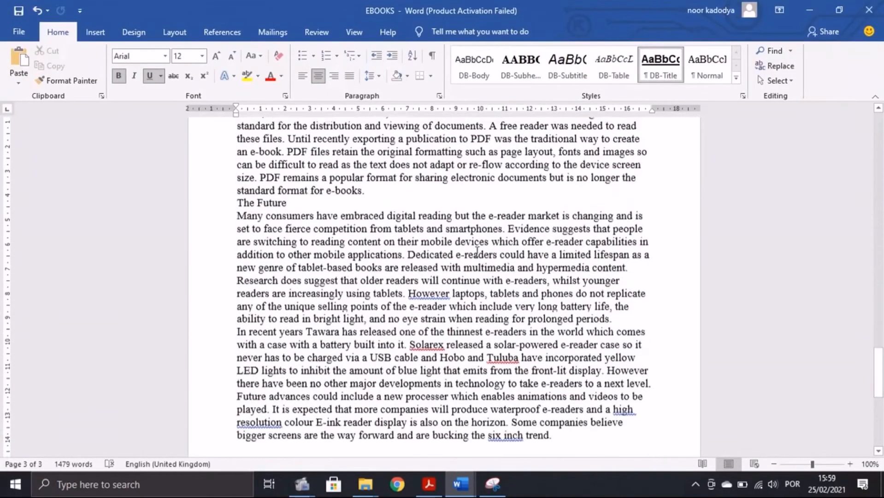
scroll(477, 251, up, 12)
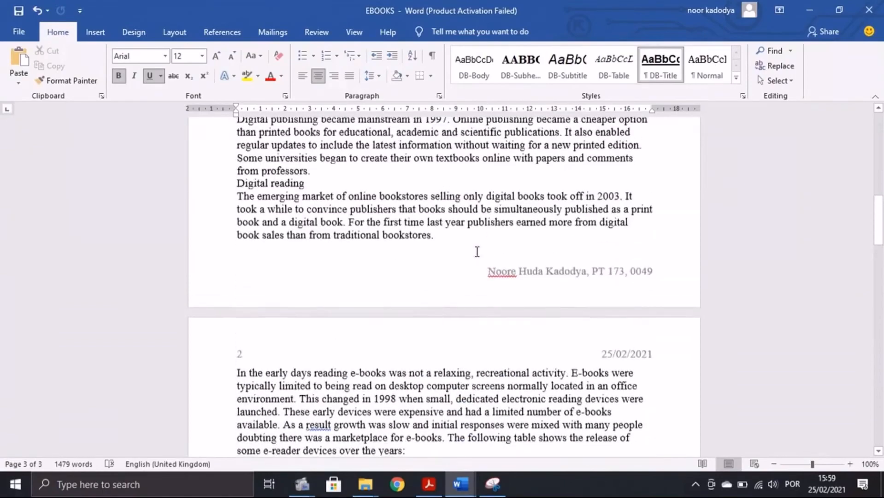
scroll(477, 251, up, 10)
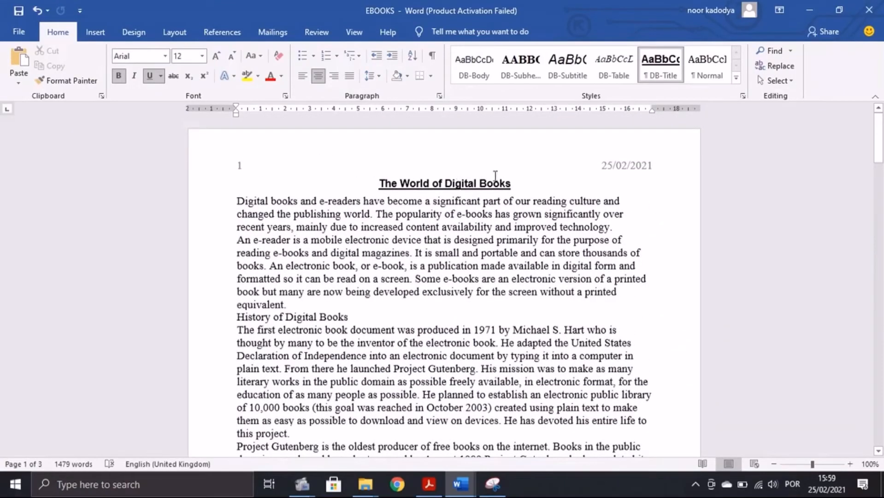
click(516, 184)
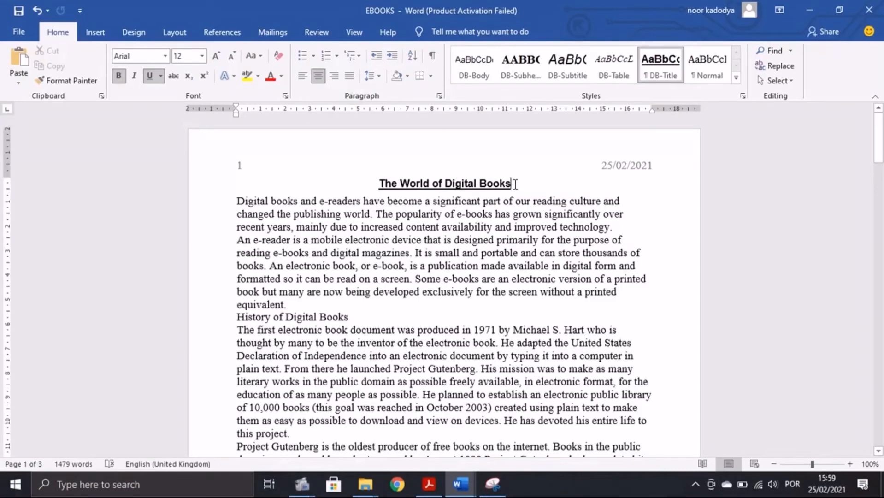
key(Return)
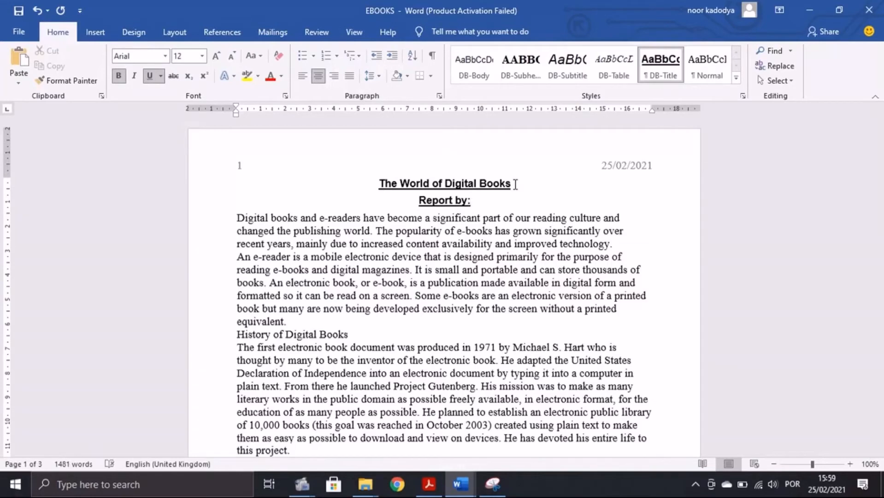
Step: Enter the author's name on the new 'Report by:' subtitle line
click(429, 484)
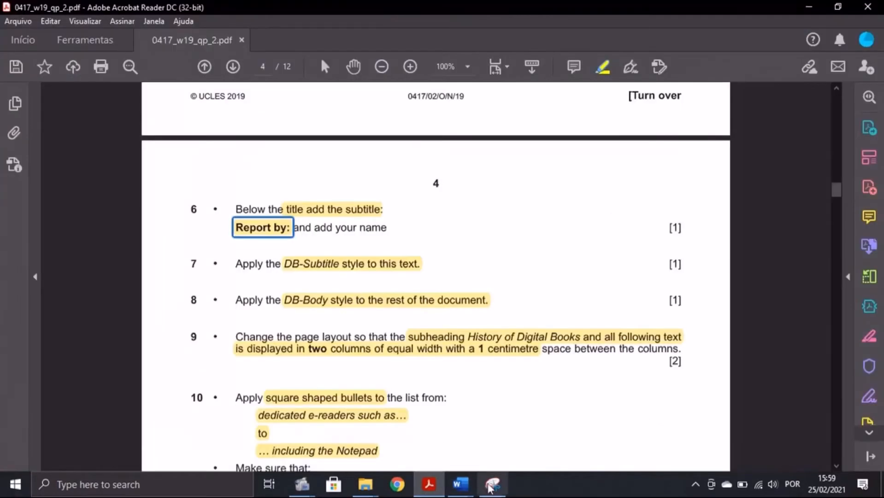
click(461, 484)
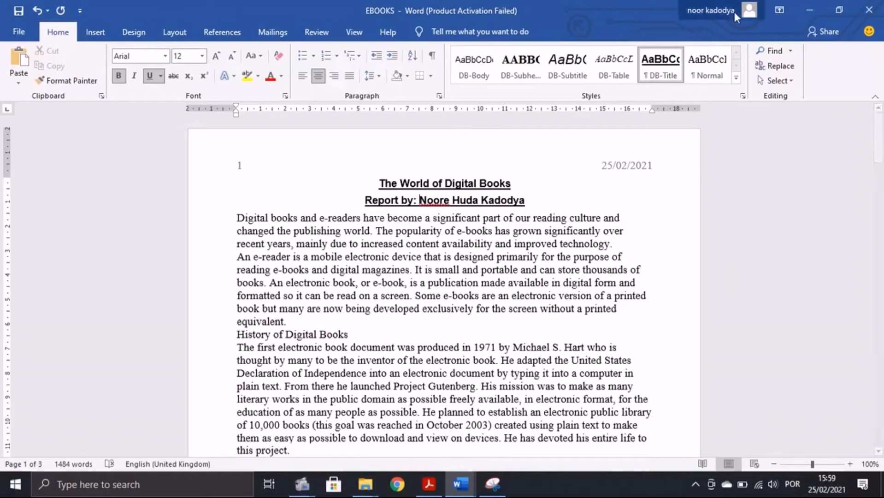
click(427, 489)
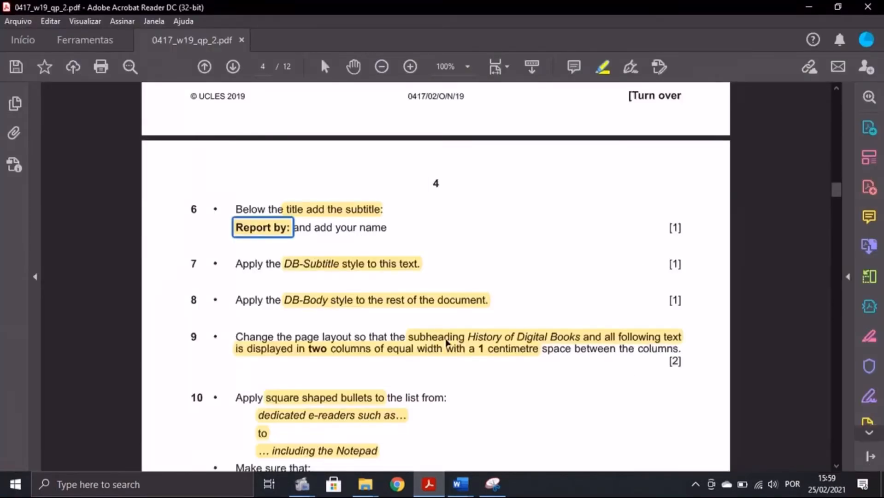
click(460, 484)
click(530, 428)
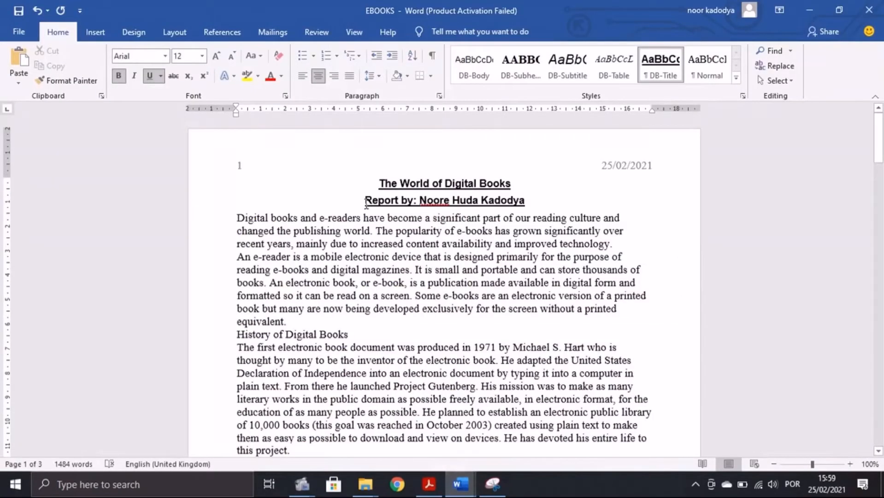
Step: Apply the DB-Subtitle style to the 'Report by:' line
drag(364, 200, 529, 201)
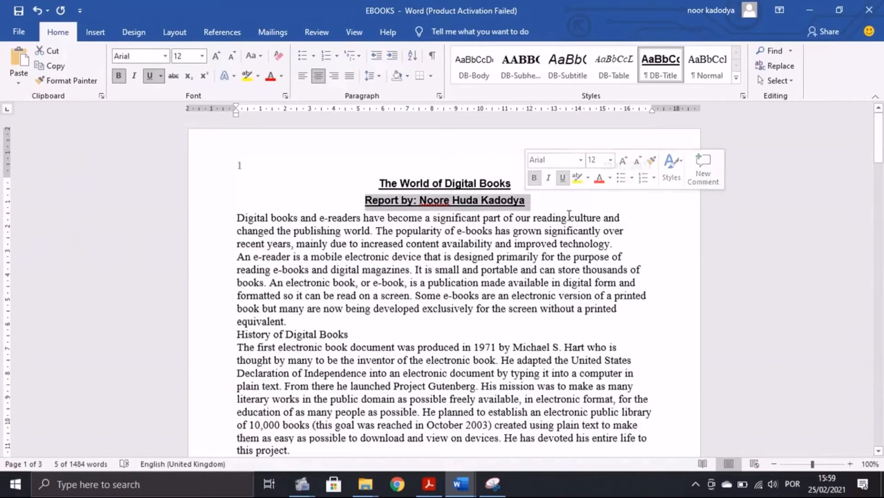
click(563, 76)
click(429, 484)
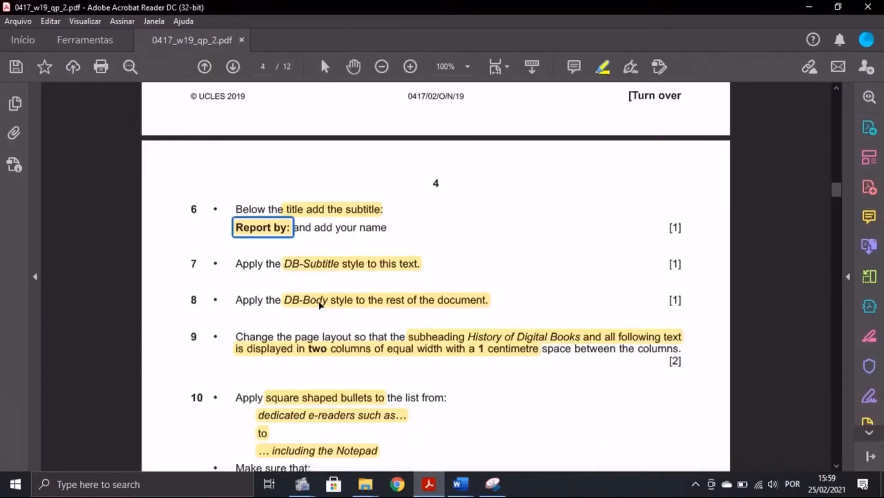
click(354, 316)
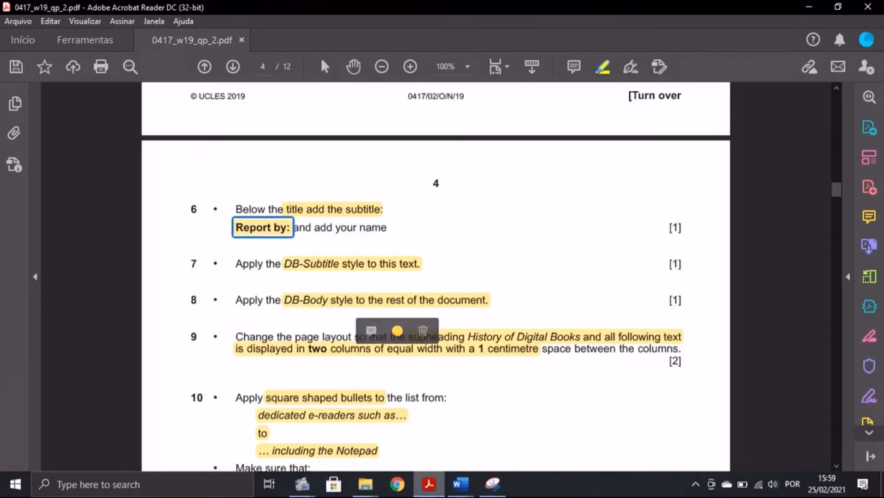
mouse_move(459, 491)
click(525, 433)
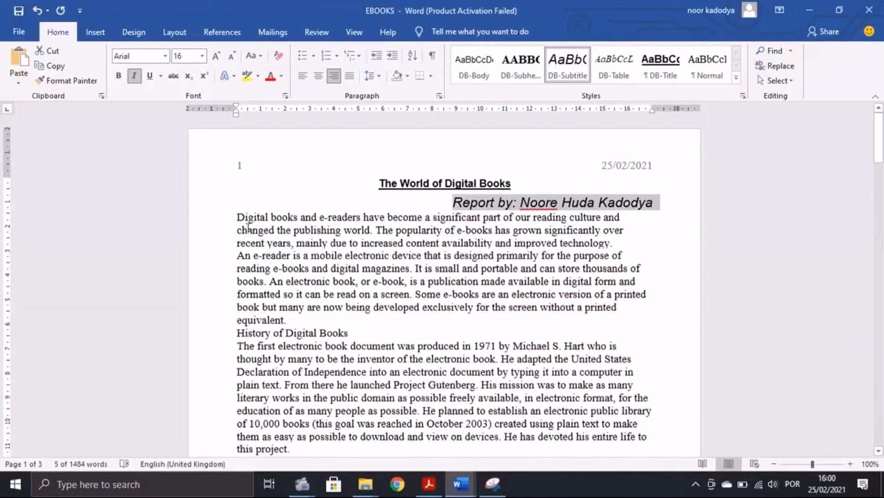
Step: Select everything from 'Digital' to the document end and give it the DB-Body style
click(237, 216)
drag(292, 246, 389, 494)
key(Delete)
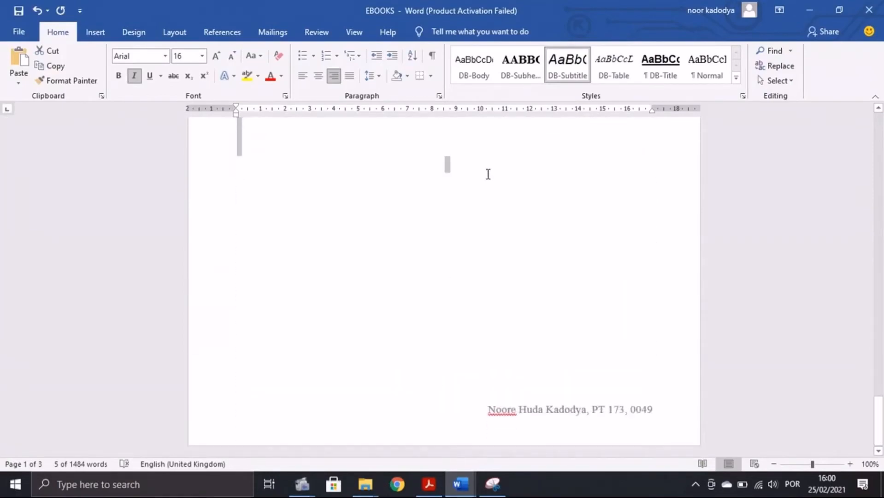
key(ctrl+z)
scroll(482, 148, up, 10)
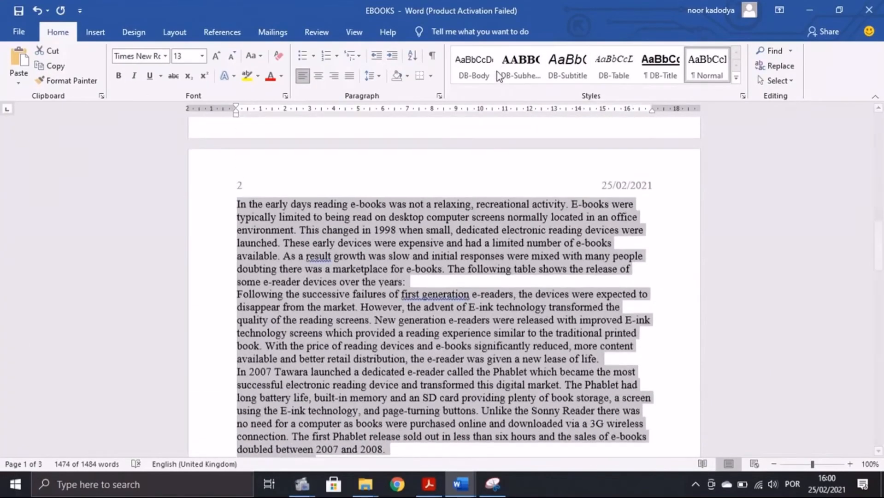
click(483, 74)
scroll(495, 223, up, 10)
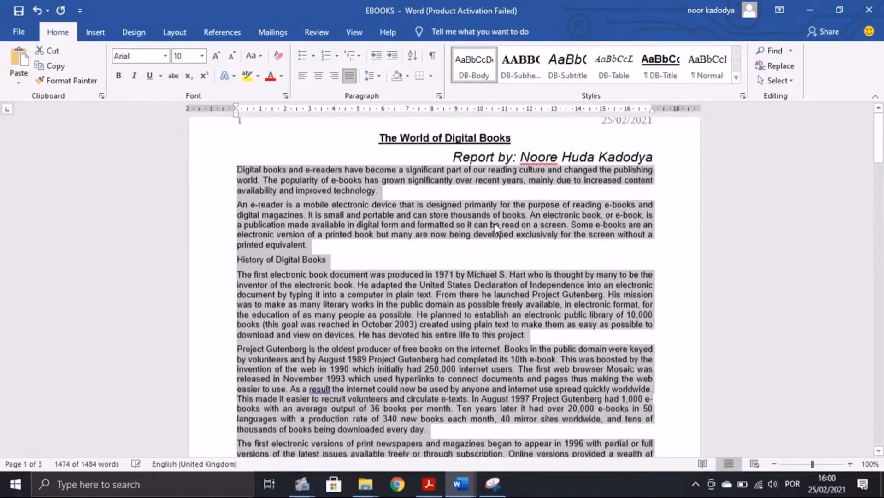
key(alt+Tab)
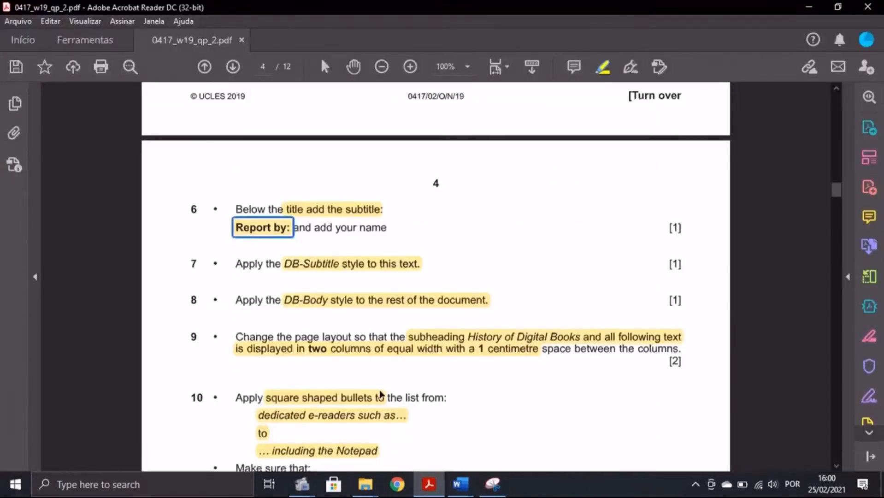
scroll(496, 360, down, 1)
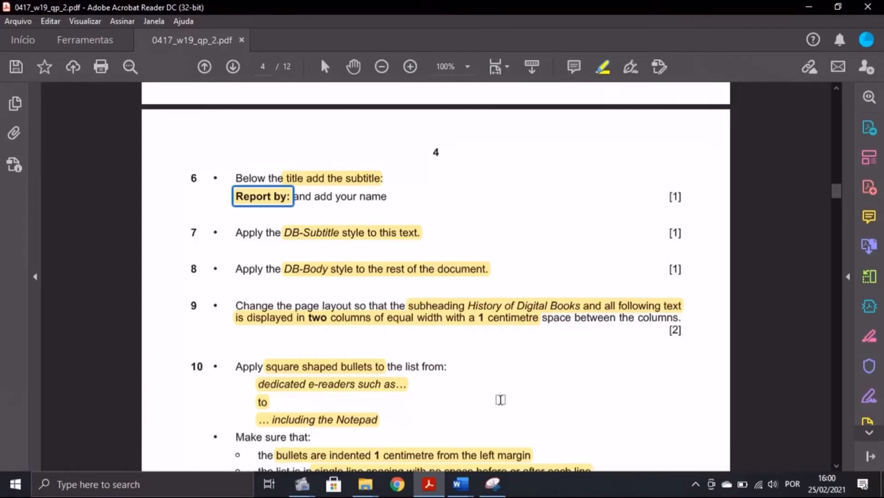
Step: Select the text from 'History of Digital Books' to the end of the report
mouse_move(459, 483)
click(505, 434)
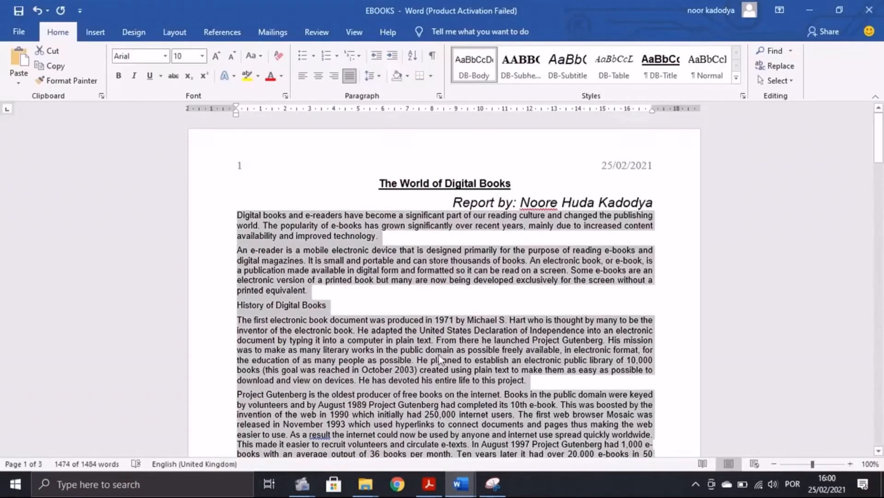
click(239, 297)
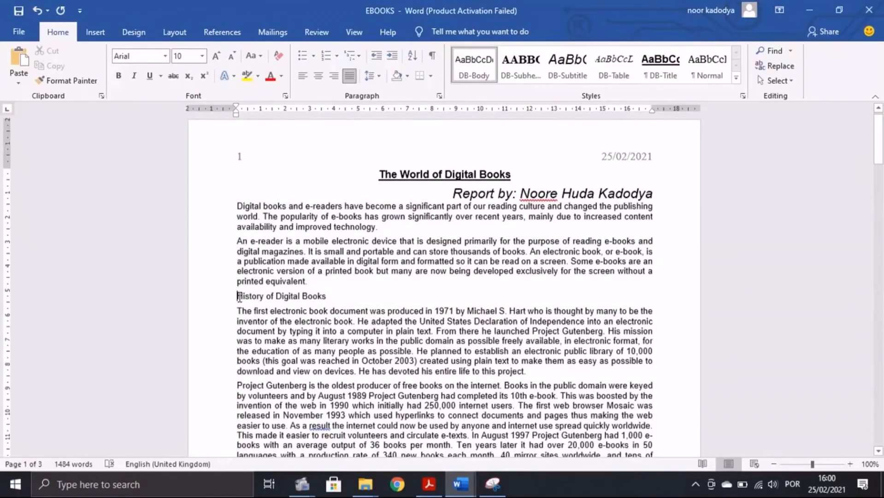
drag(239, 296, 611, 418)
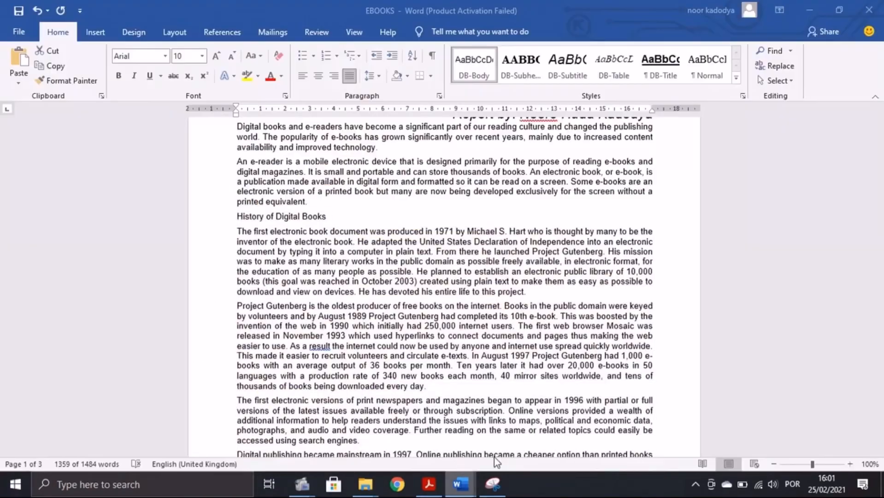
Step: Lay the selection out in two equal columns with 1 cm spacing using More Columns
click(174, 32)
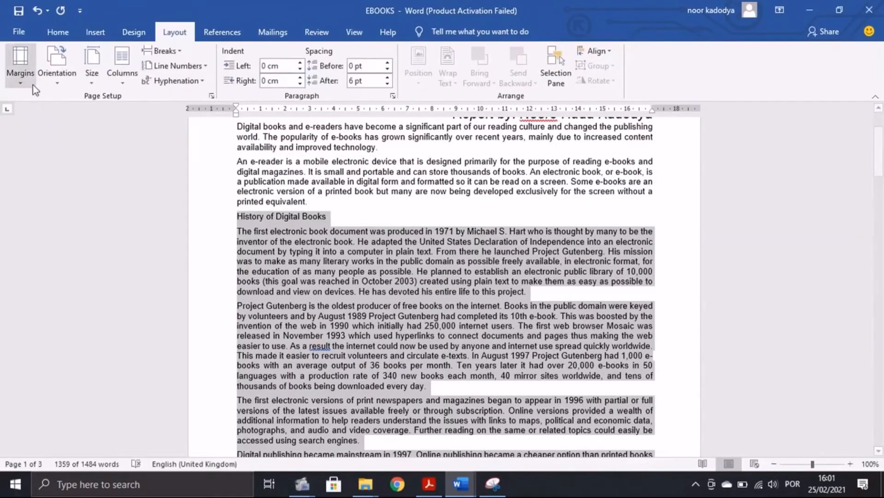
click(121, 69)
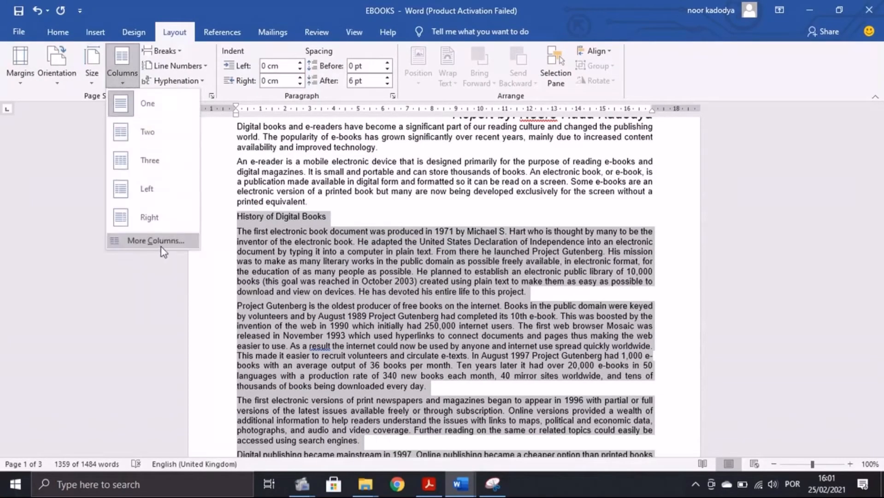
click(115, 239)
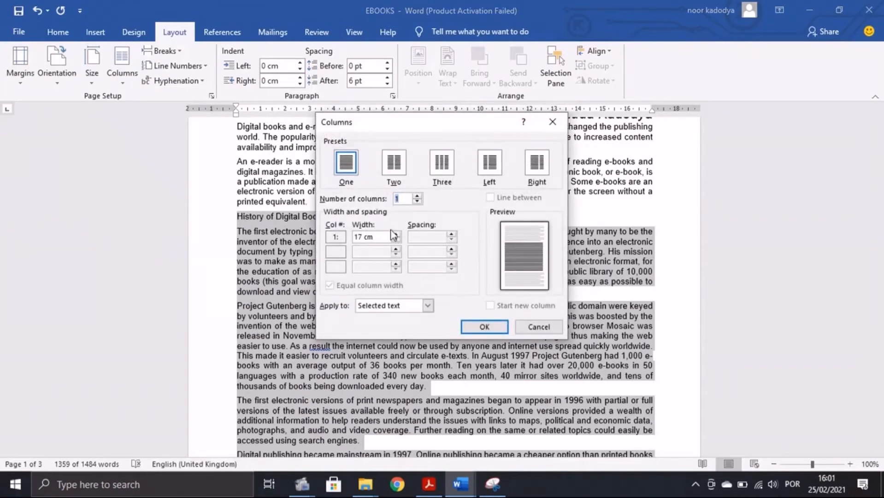
click(395, 172)
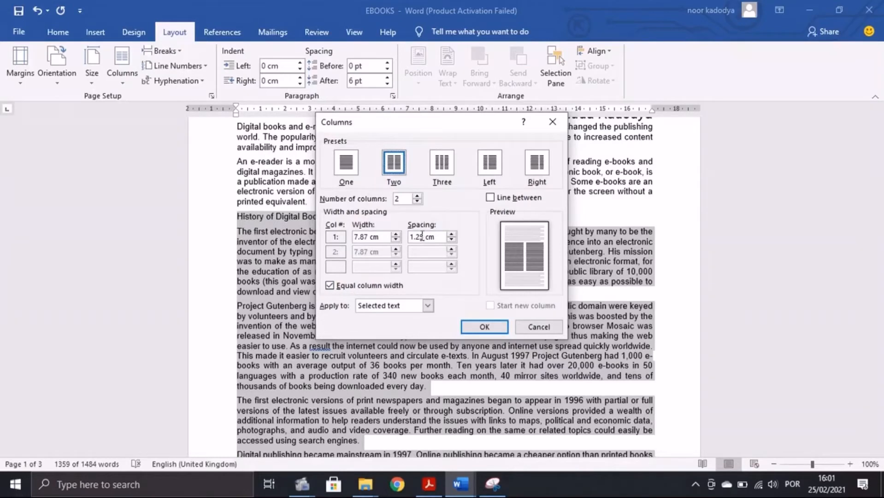
click(429, 484)
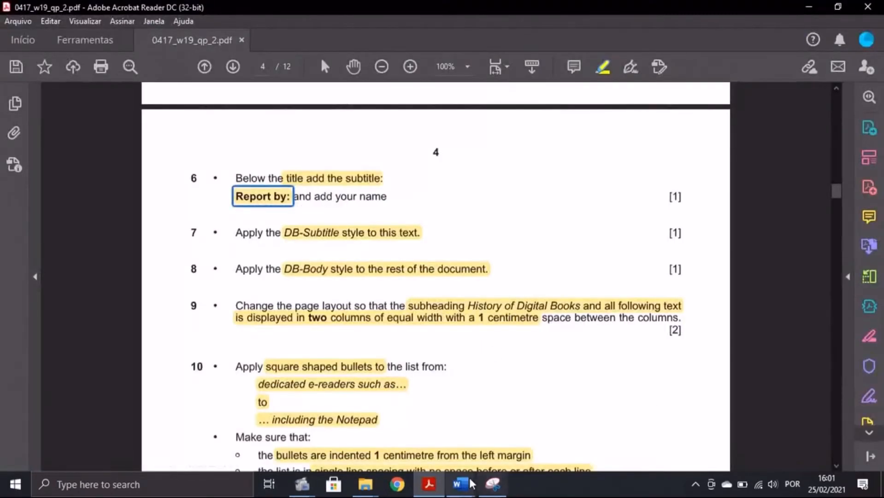
mouse_move(472, 483)
click(442, 420)
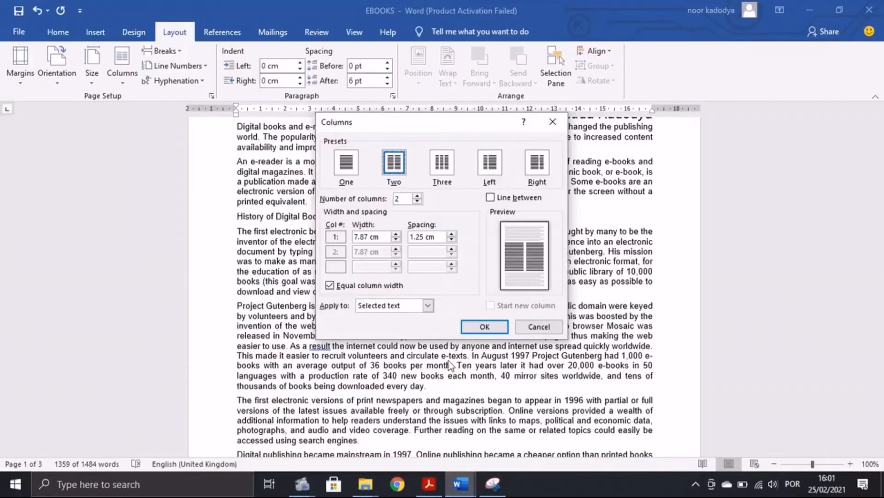
click(424, 236)
click(428, 305)
key(alt+Tab)
scroll(494, 332, down, 2)
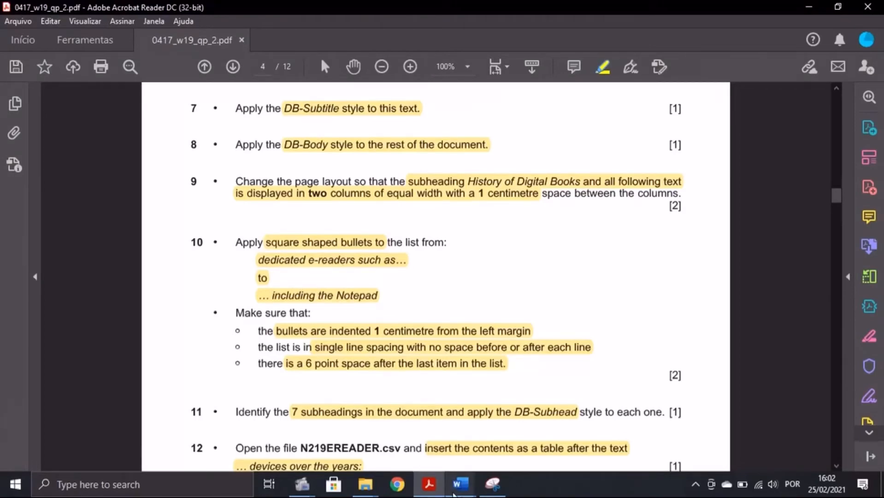
mouse_move(460, 484)
click(542, 434)
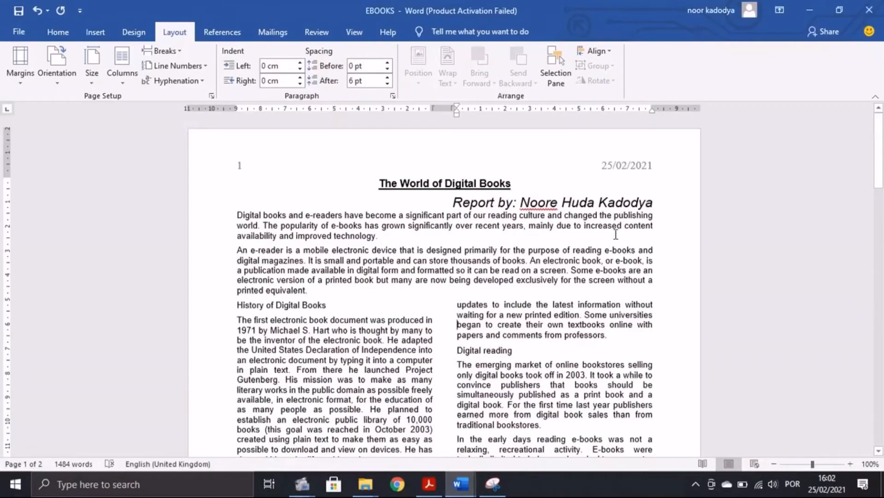
Step: Search the report for 'dedicated e-readers' to locate the list
click(49, 36)
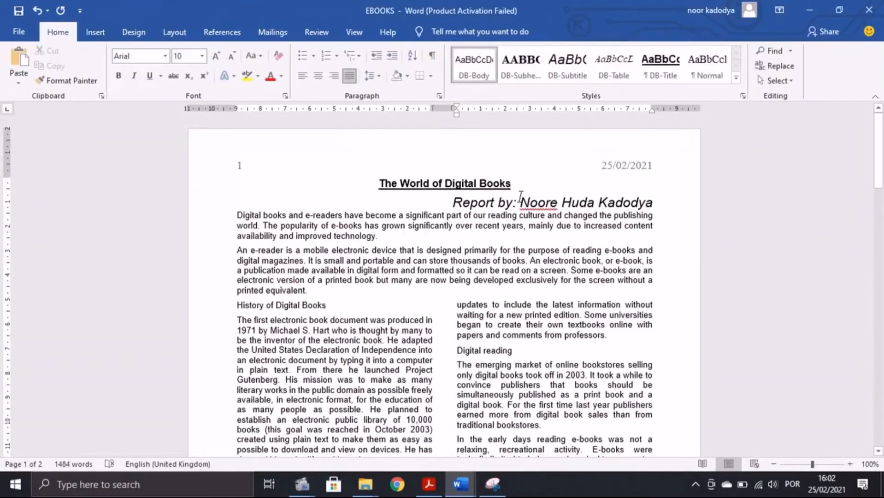
click(775, 52)
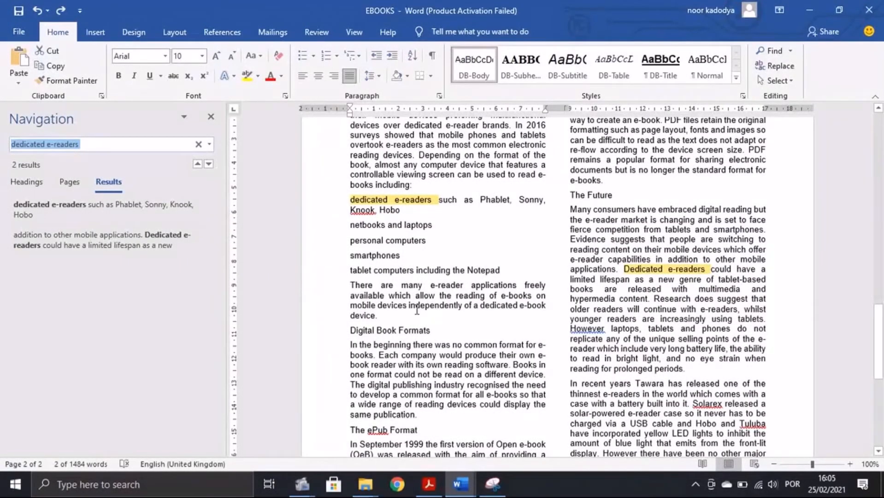
key(alt+Tab)
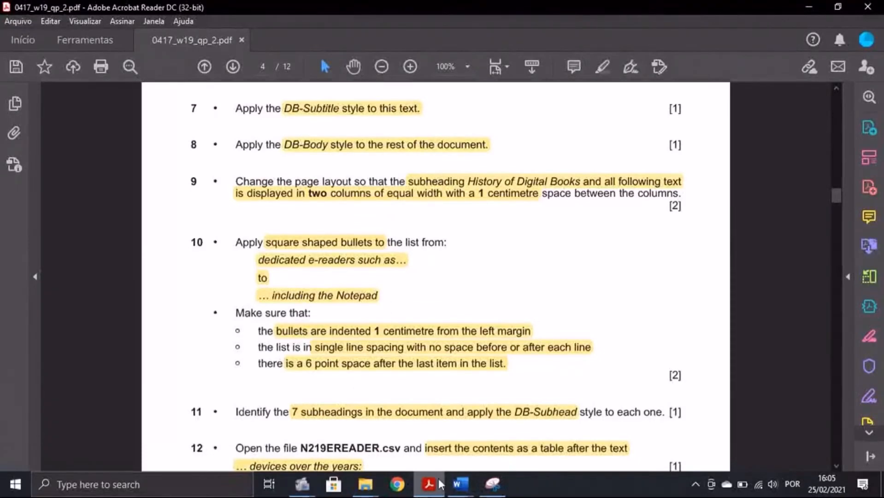
mouse_move(460, 484)
click(521, 429)
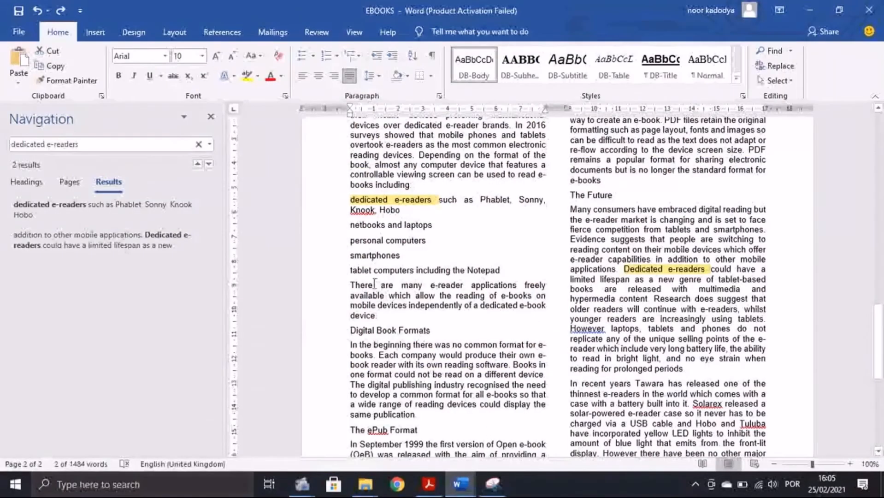
click(429, 240)
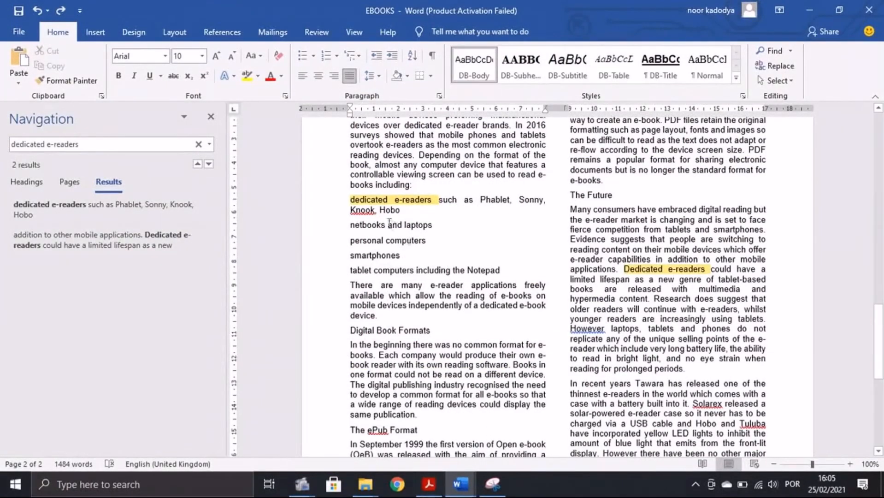
Step: Select the list from 'dedicated e-readers' through 'including the Notepad'
click(429, 484)
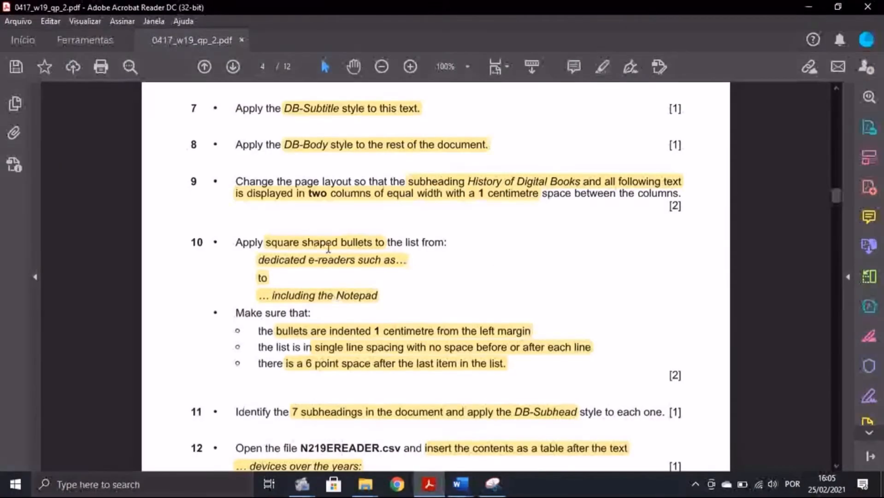
key(alt+Tab)
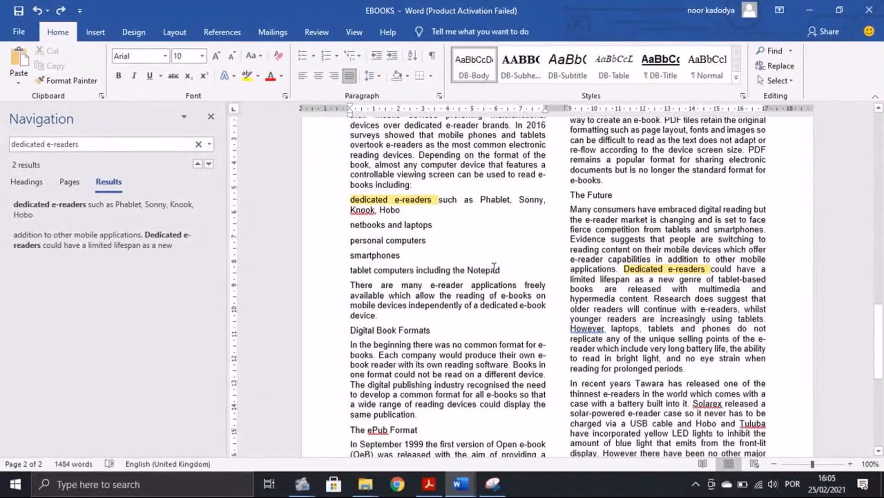
drag(494, 269, 350, 199)
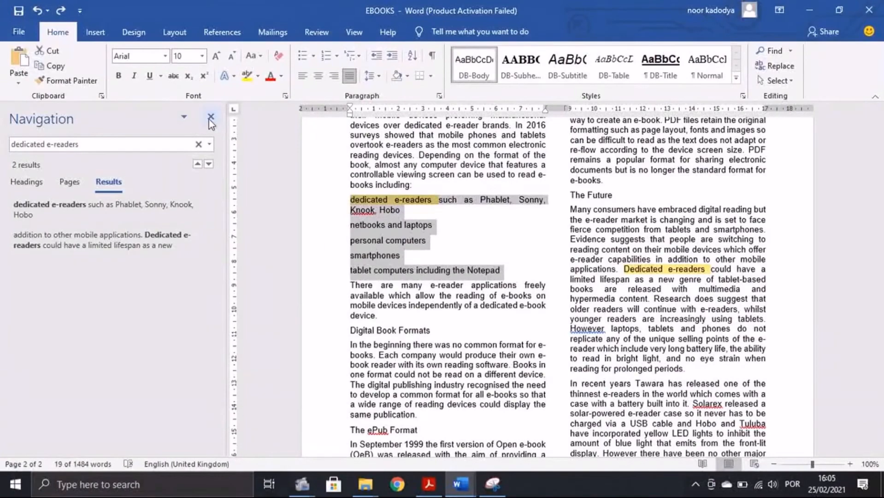
click(210, 118)
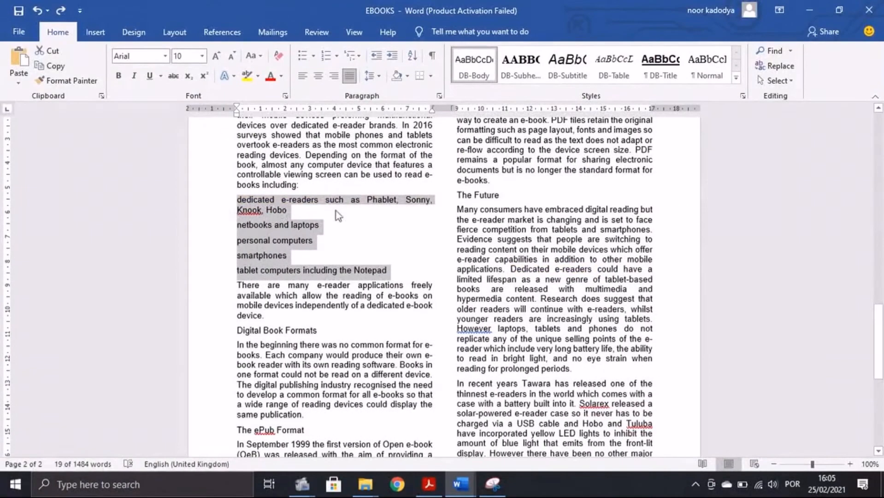
Step: Apply square bullets to the five selected list items
click(313, 57)
click(406, 94)
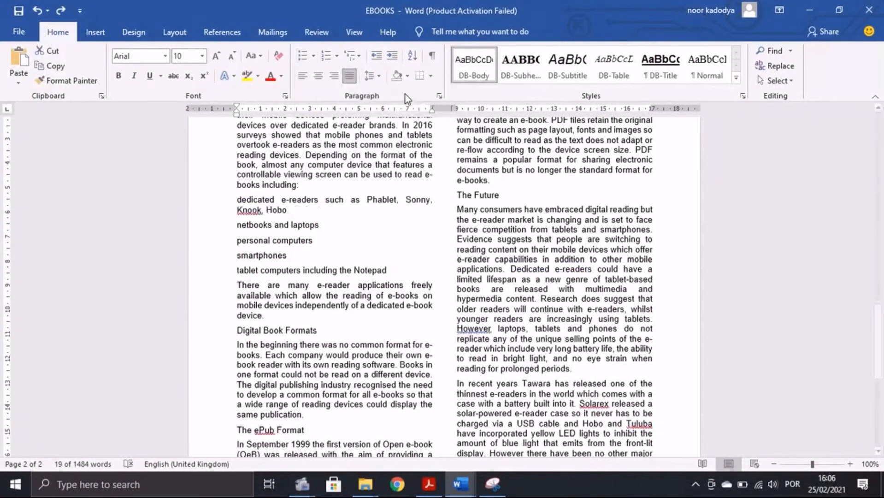
key(alt+Tab)
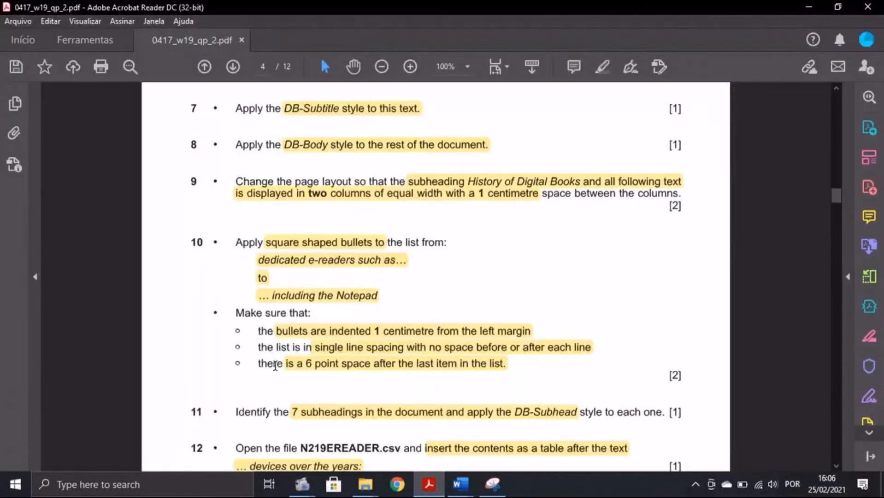
scroll(275, 365, down, 1)
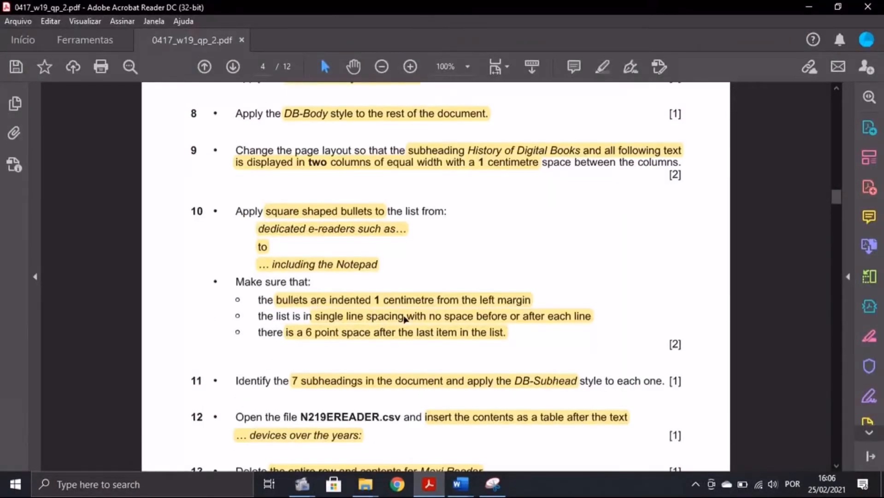
click(460, 483)
click(533, 442)
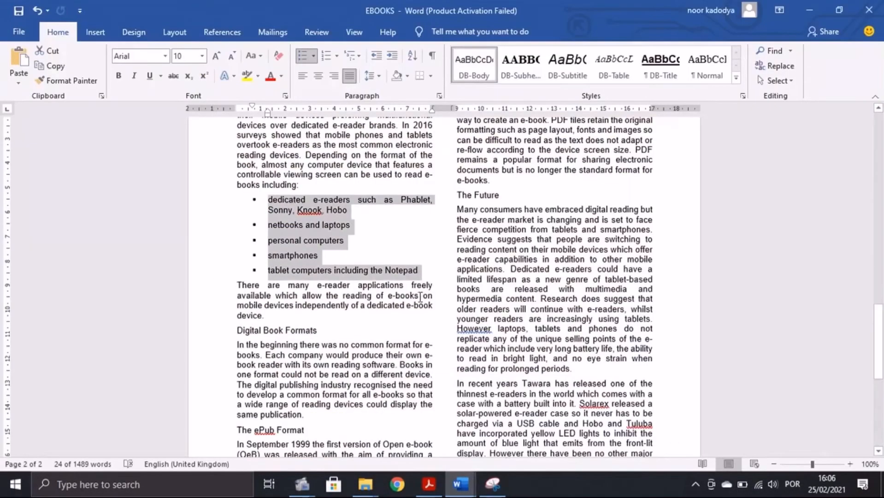
Step: Give the bulleted list a 1 cm left indent
click(439, 95)
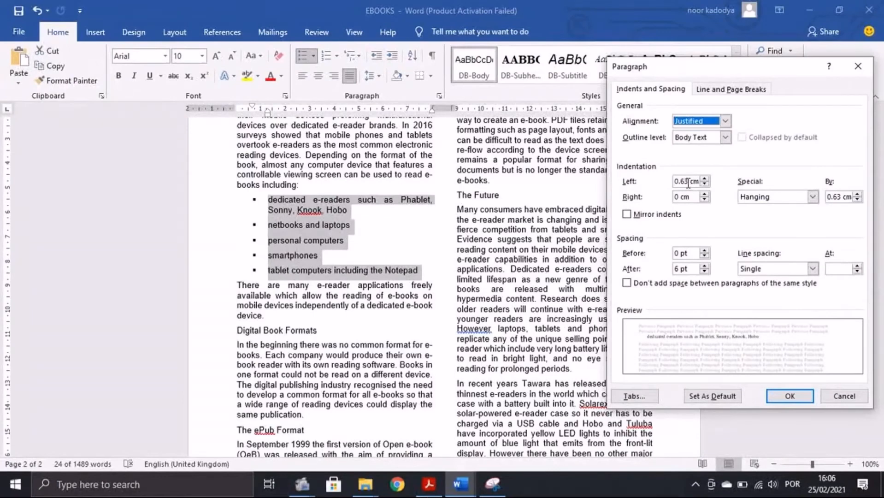
drag(688, 183, 638, 193)
text(1)
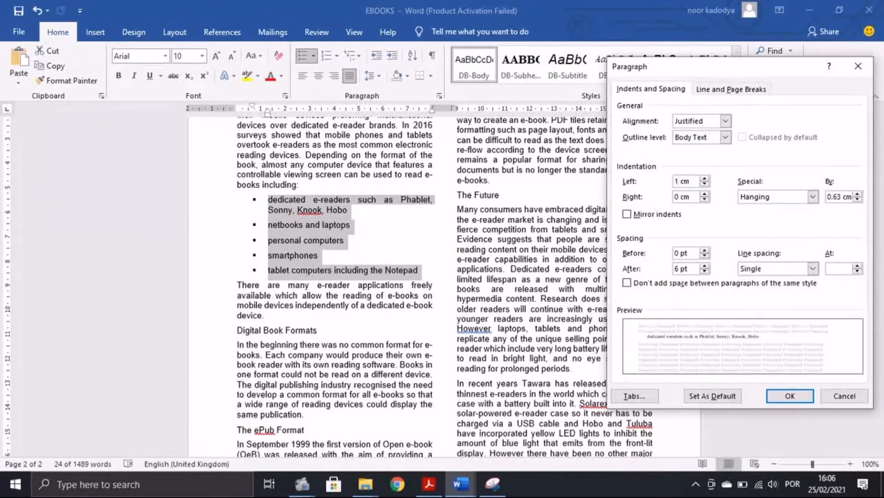
key(Return)
click(428, 484)
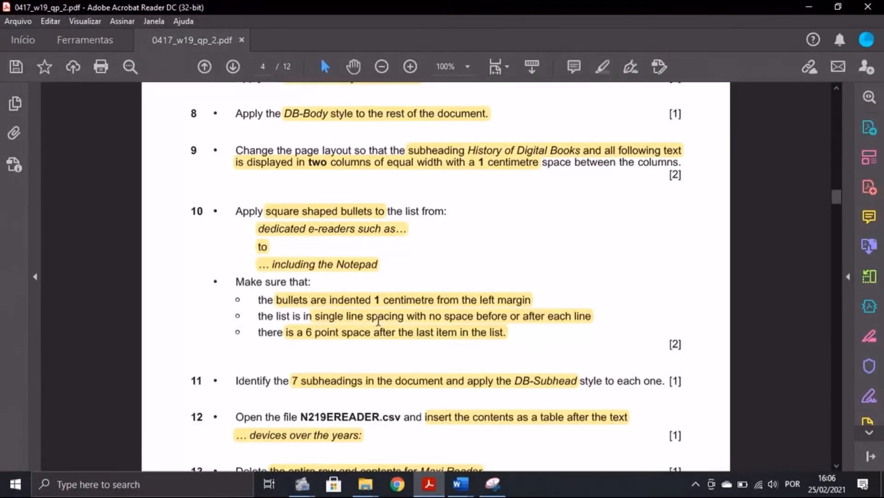
mouse_move(460, 484)
click(523, 435)
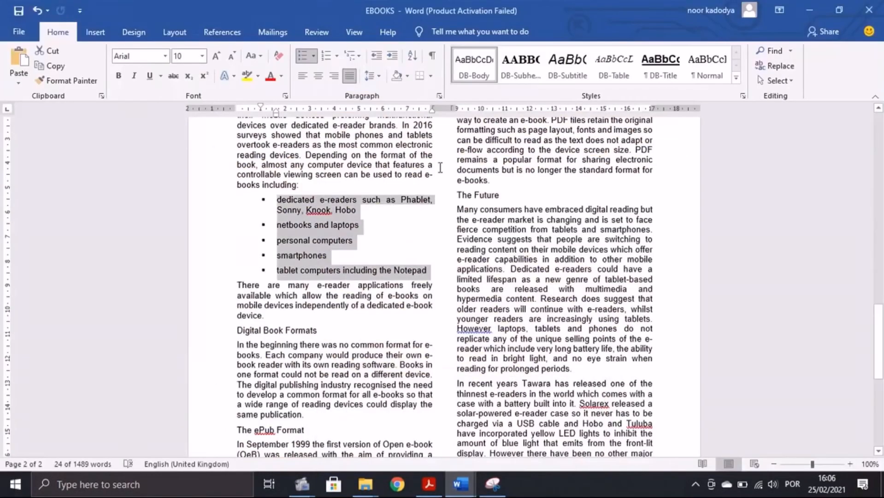
Step: Set the list items' spacing after to 0 pt
click(439, 96)
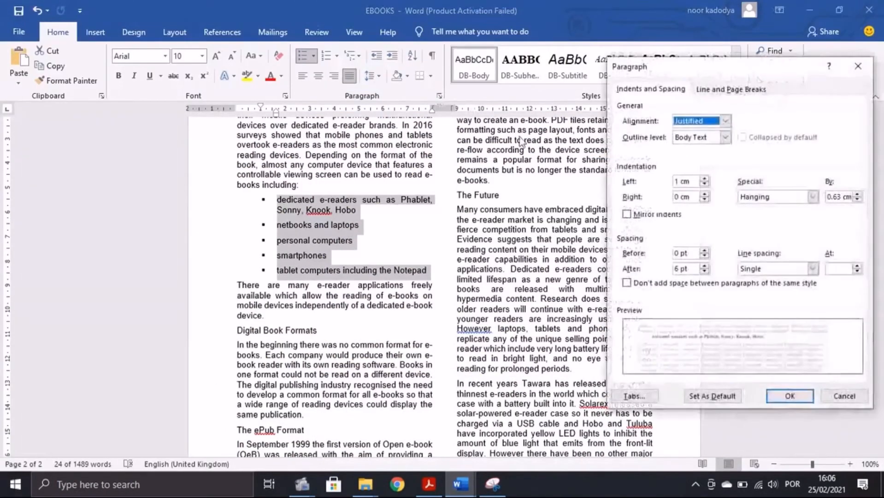
click(678, 269)
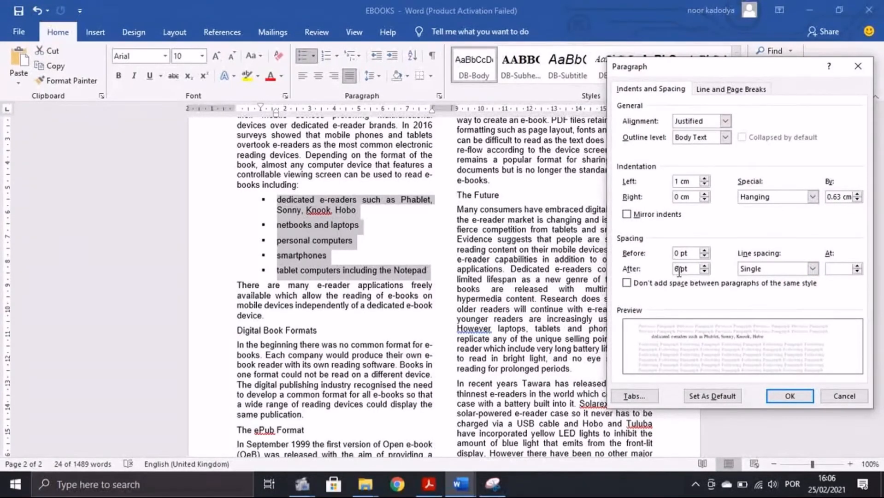
key(BackSpace)
text(0)
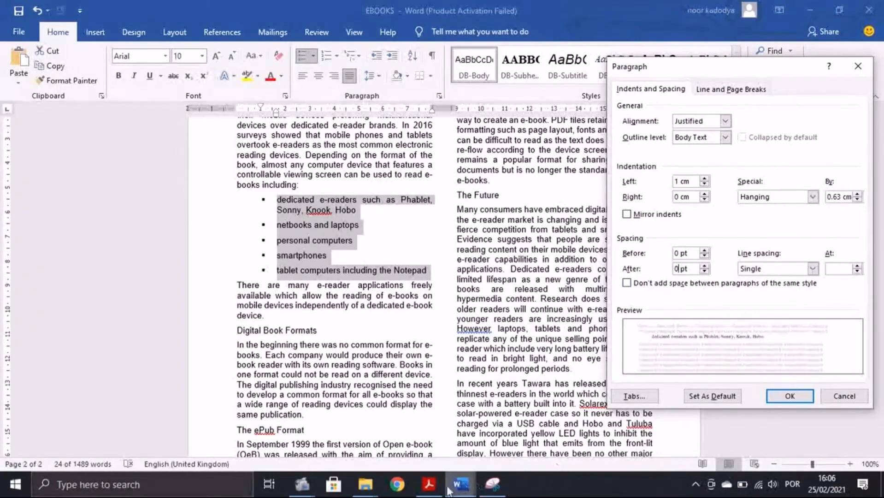
click(428, 484)
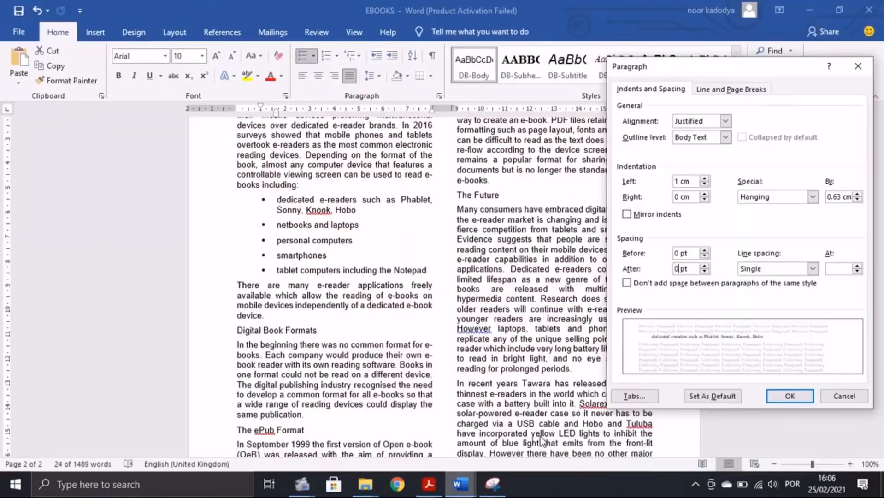
click(461, 483)
click(788, 395)
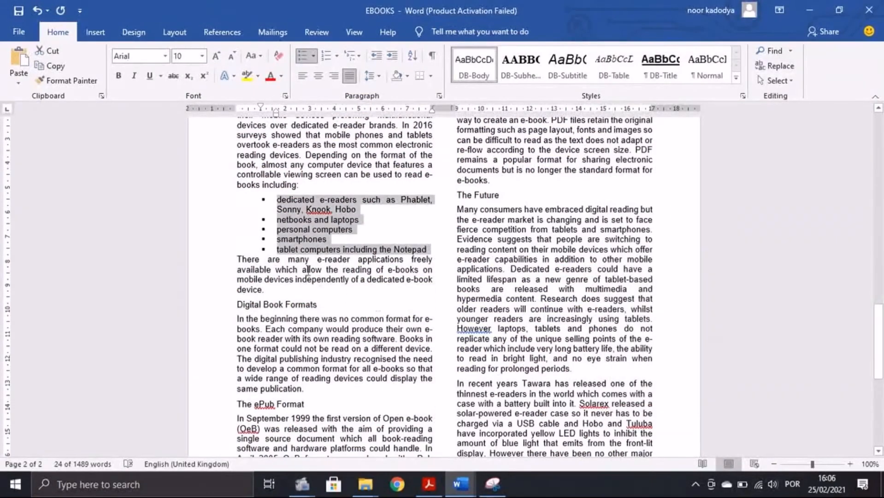
click(279, 250)
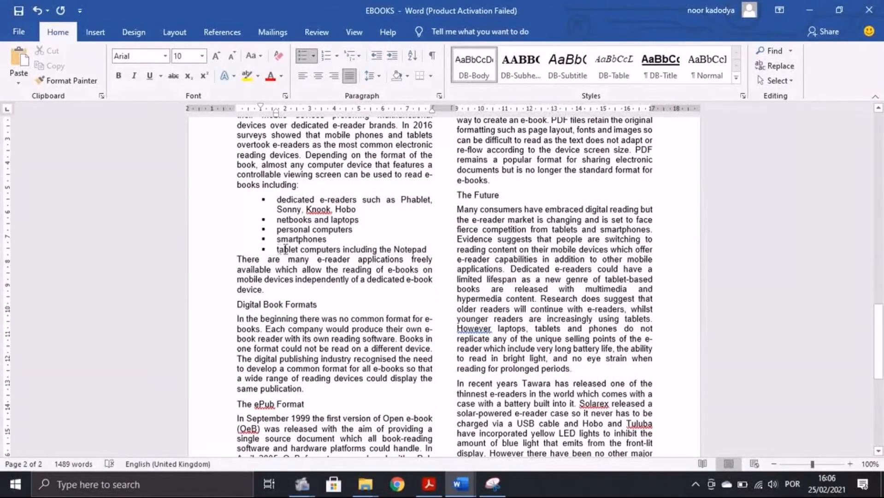
Step: Give the last bullet, 'tablet computers including the Notepad', 6 pt spacing after
drag(285, 250, 429, 248)
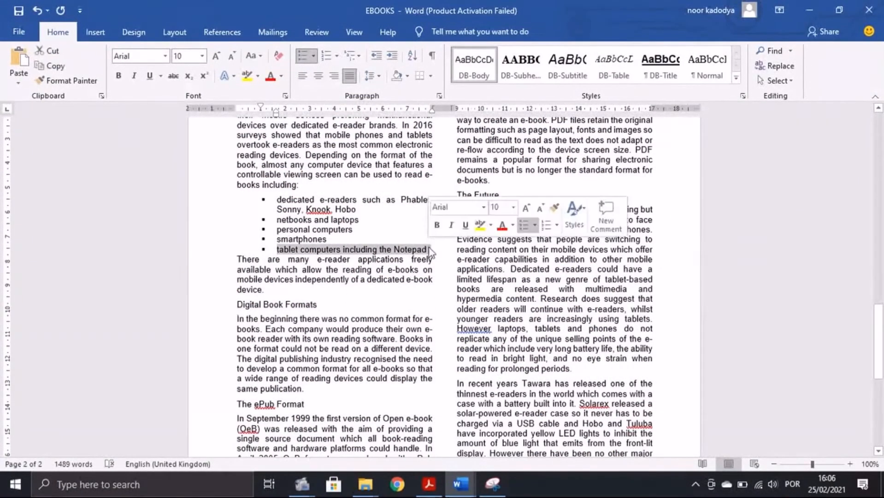
click(439, 96)
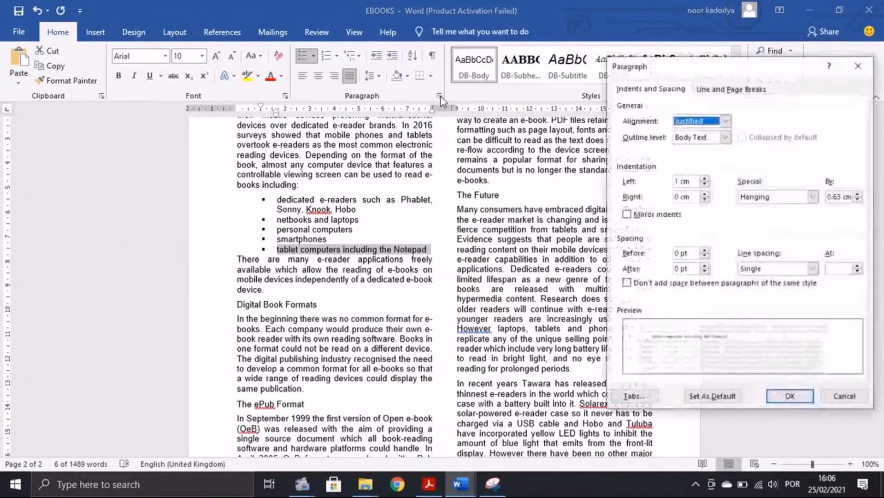
click(681, 268)
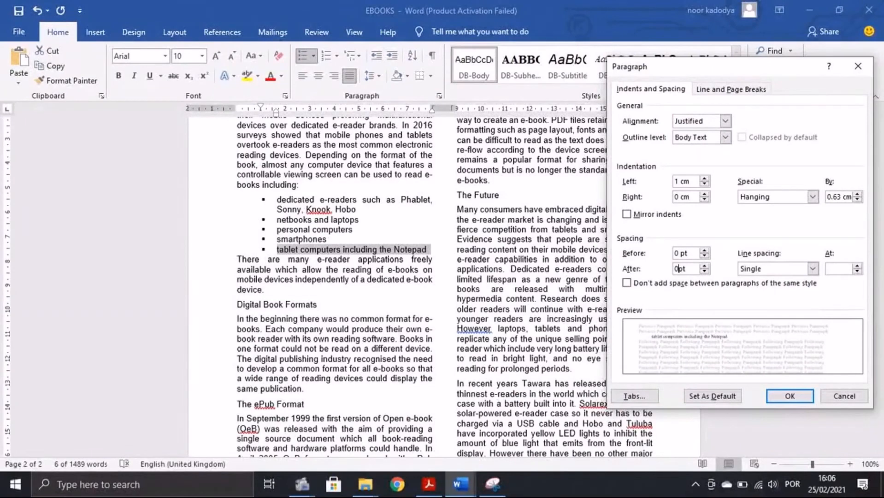
key(BackSpace)
text(6)
key(alt+Tab)
scroll(459, 314, down, 3)
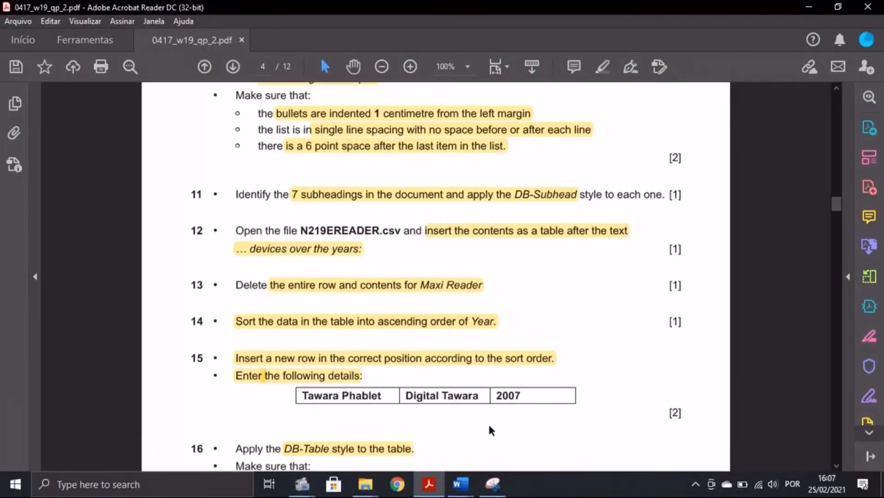
Step: Apply DB-Subhead to History of Digital Books, Digital reading and Reading devices
click(460, 484)
drag(328, 305, 237, 310)
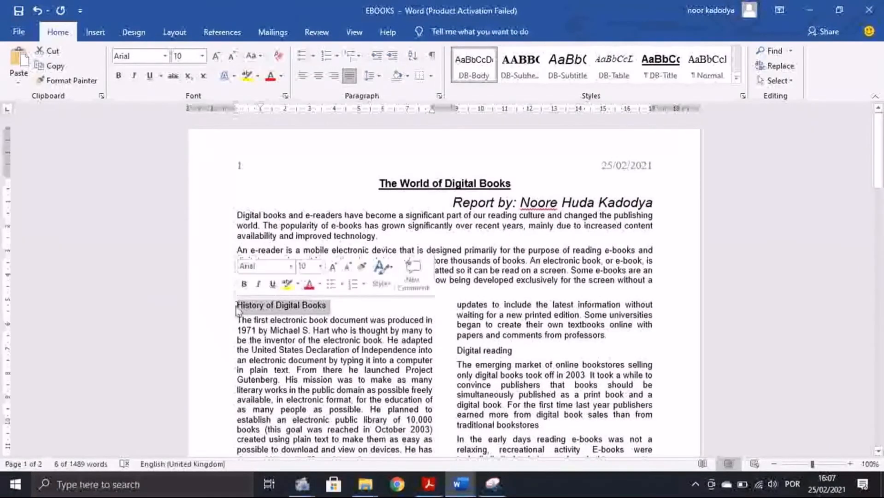
click(520, 64)
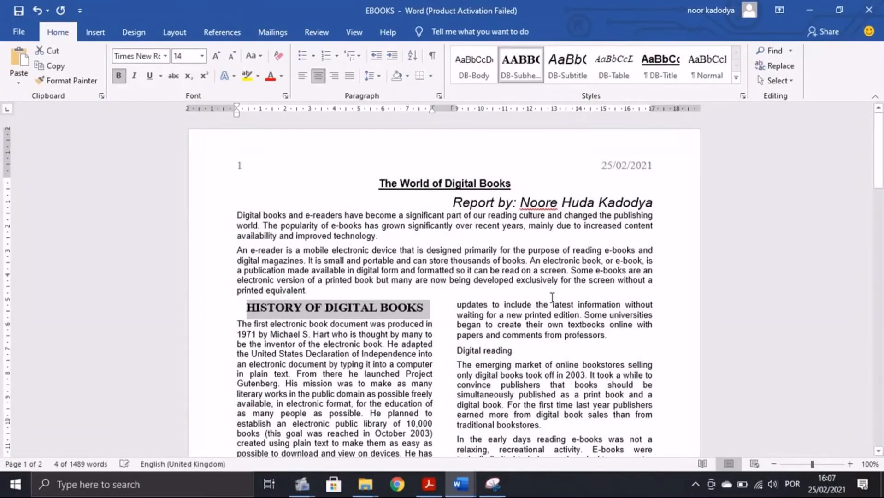
scroll(552, 298, down, 3)
drag(455, 284, 513, 287)
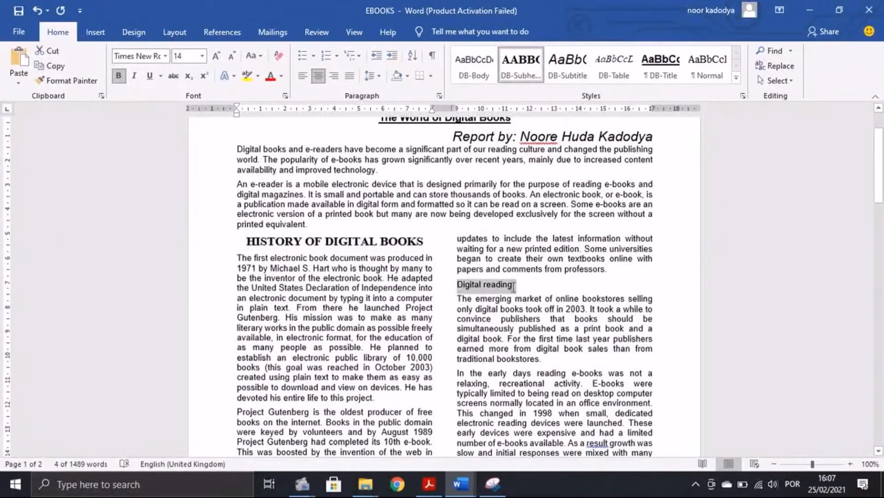
click(521, 64)
scroll(536, 286, down, 8)
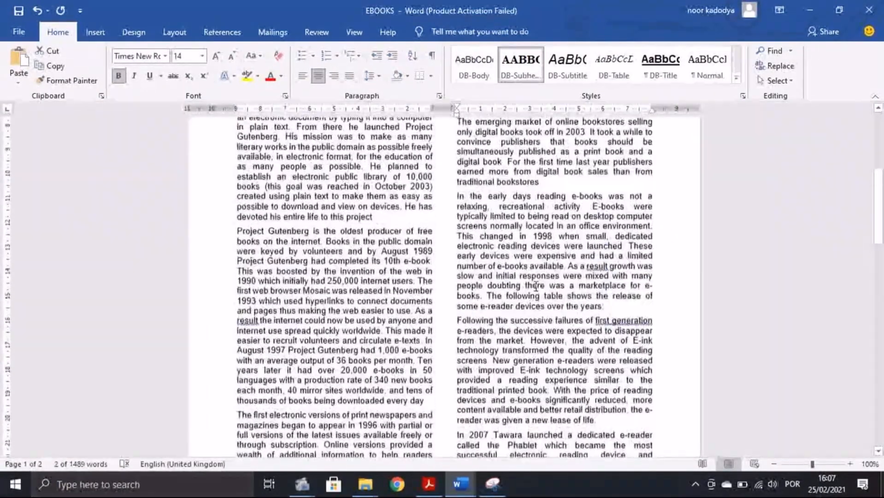
scroll(536, 286, down, 15)
drag(292, 291, 237, 288)
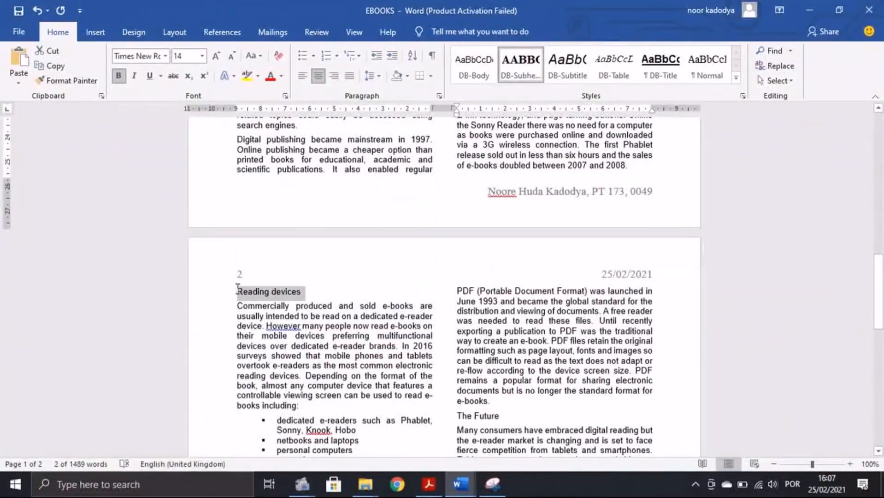
click(521, 65)
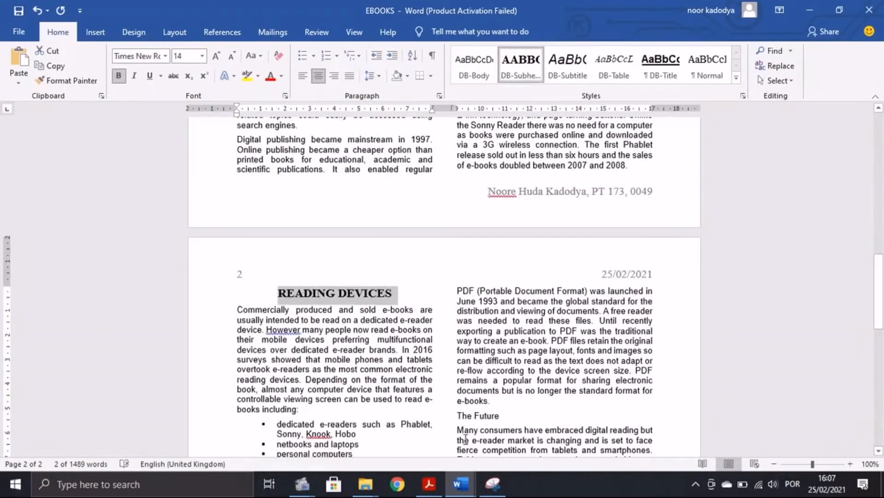
Step: Apply DB-Subhead to The Future, Digital Book Formats and PDF Format, then select The ePub Format
drag(458, 417, 502, 417)
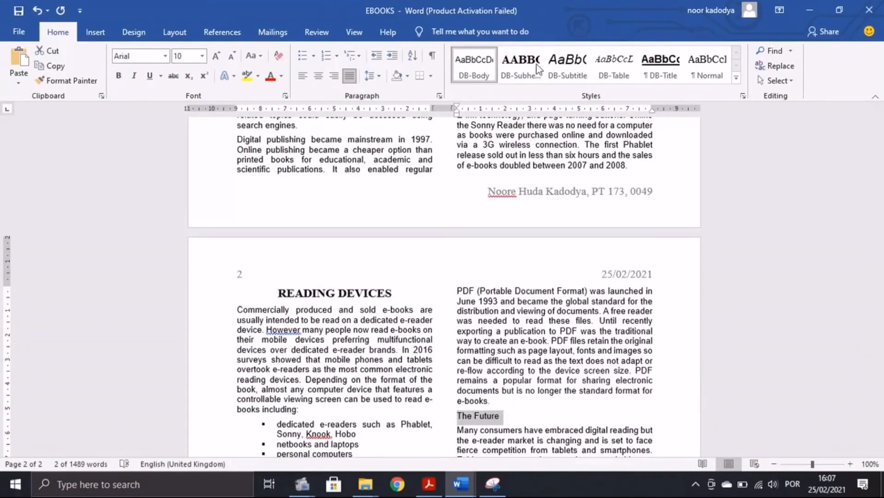
click(521, 64)
scroll(518, 297, down, 6)
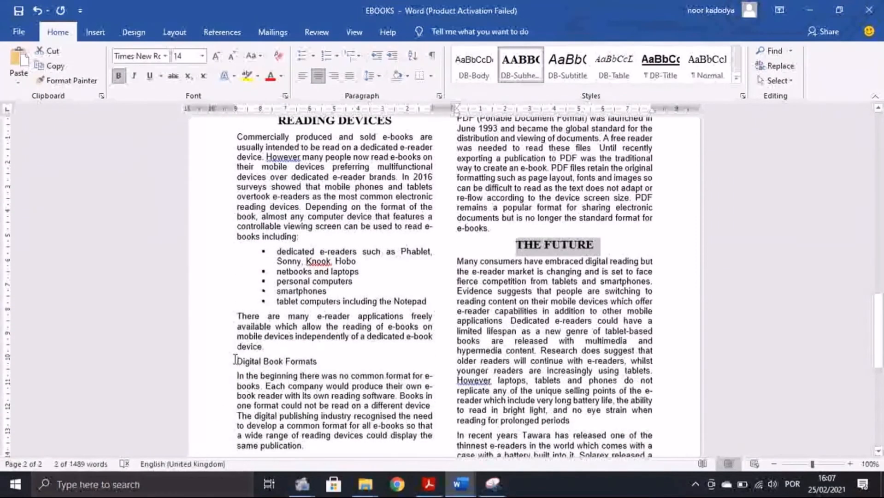
drag(236, 362, 312, 364)
click(521, 65)
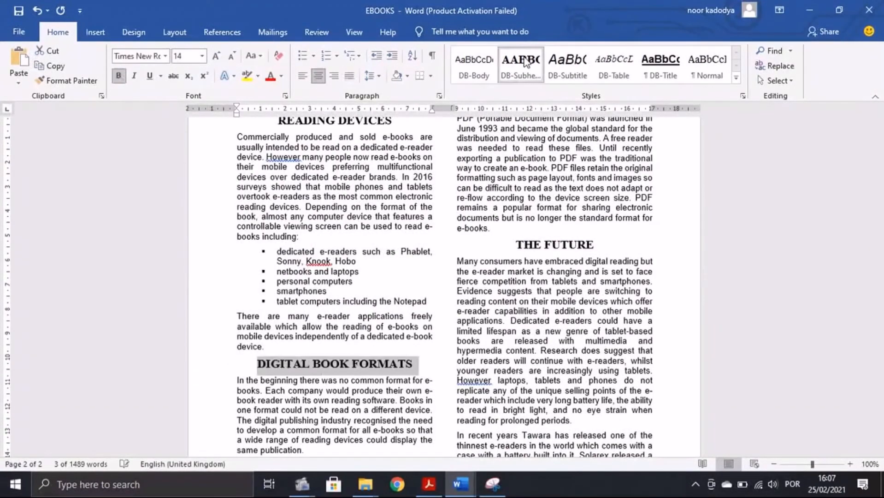
scroll(498, 371, down, 15)
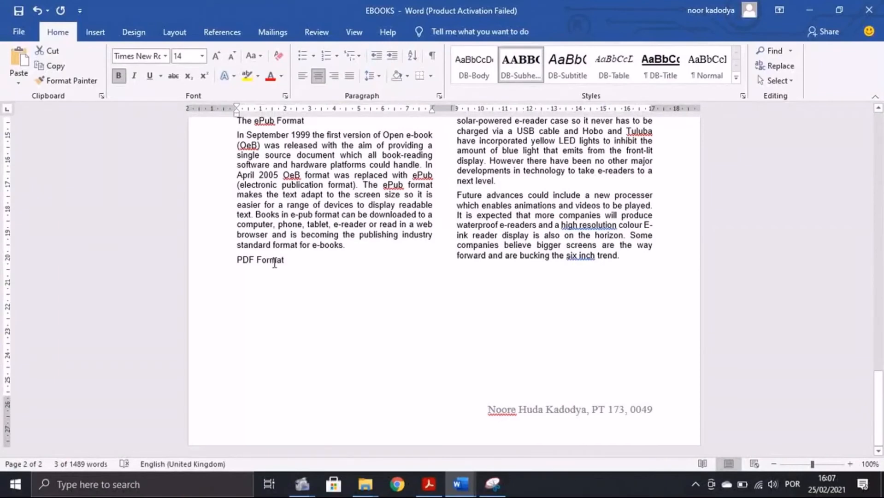
click(234, 262)
click(527, 73)
scroll(237, 297, up, 5)
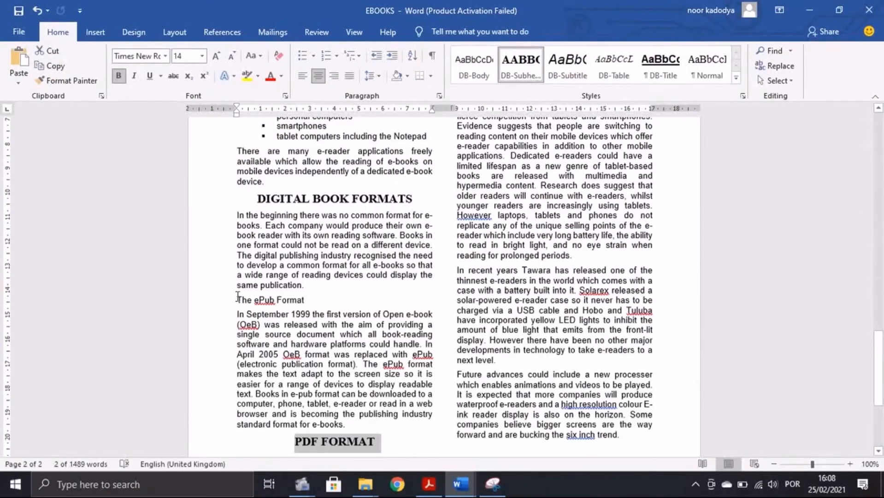
drag(238, 297, 328, 297)
key(alt+Tab)
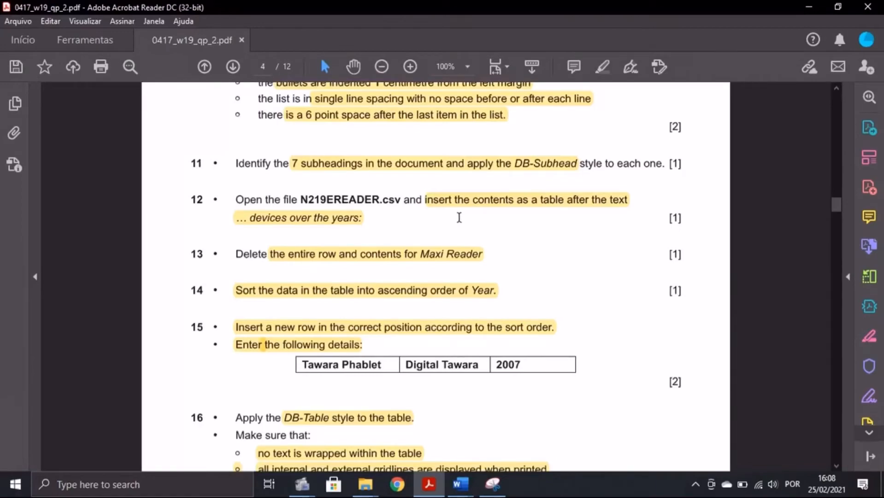
mouse_move(460, 483)
click(522, 438)
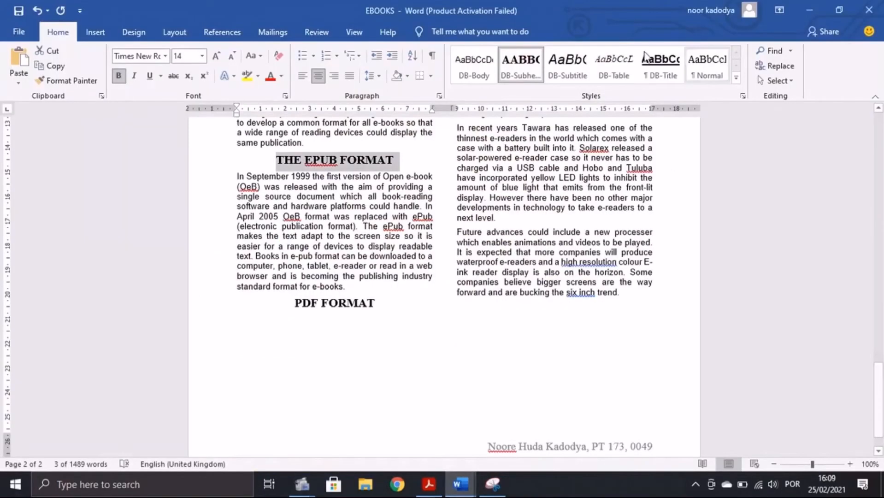
Step: Search for 'devices over' and put the insertion point after 'devices over the years:'
scroll(445, 240, up, 10)
click(771, 51)
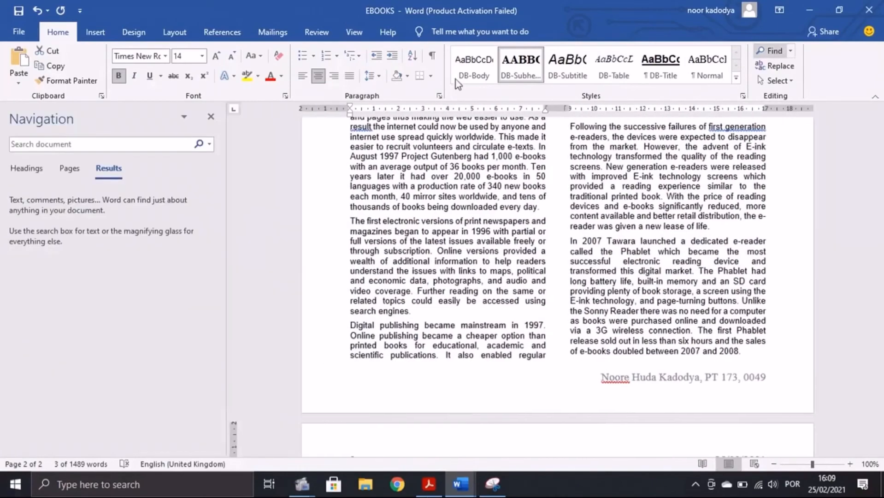
key(BackSpace)
text(dev)
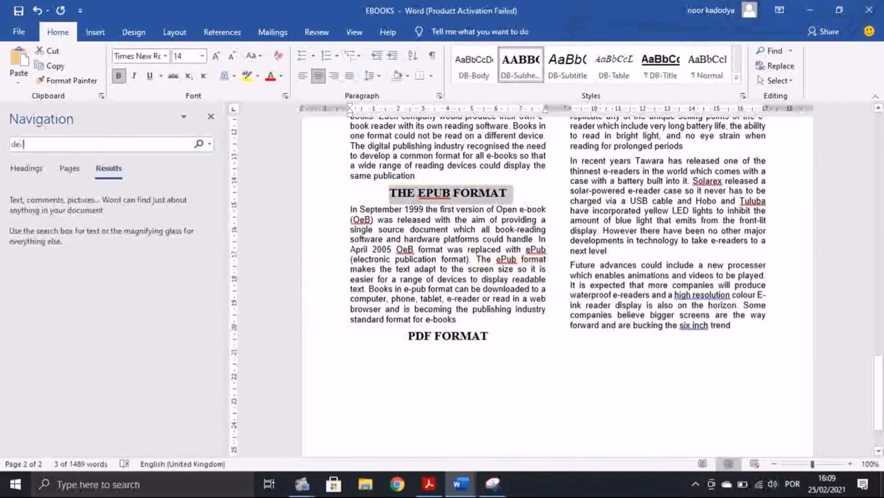
text(ices over)
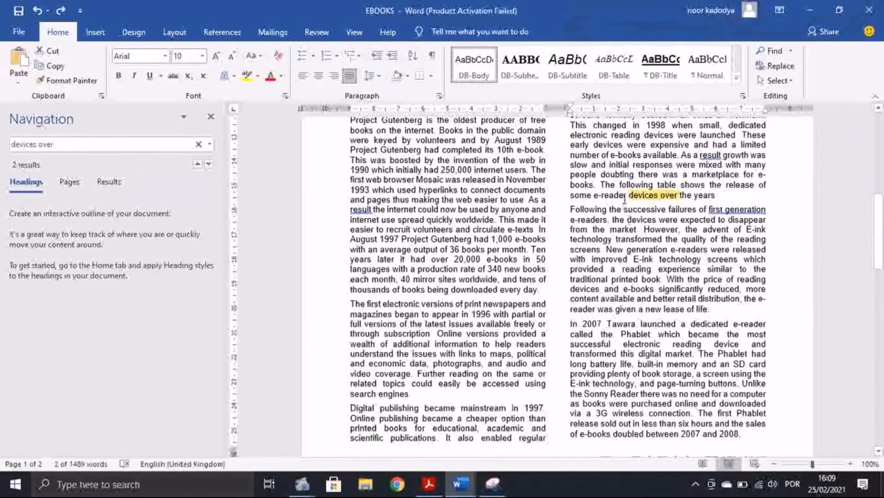
drag(628, 198, 718, 198)
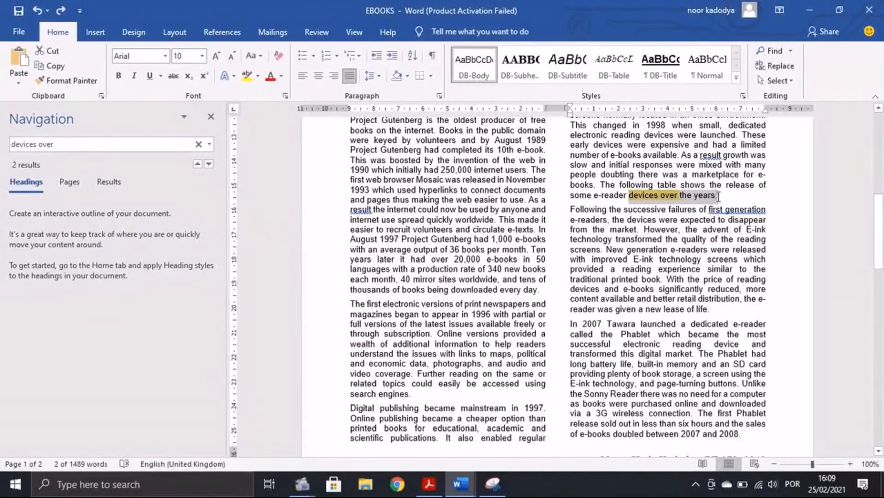
click(720, 195)
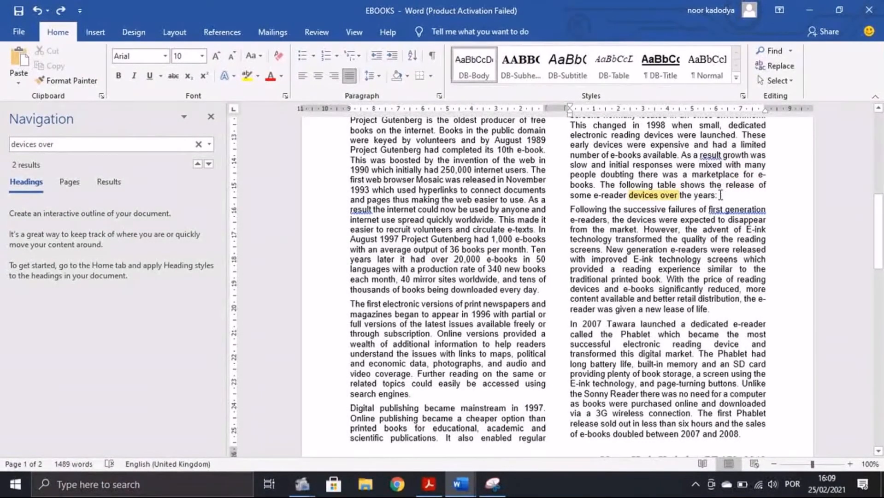
click(210, 116)
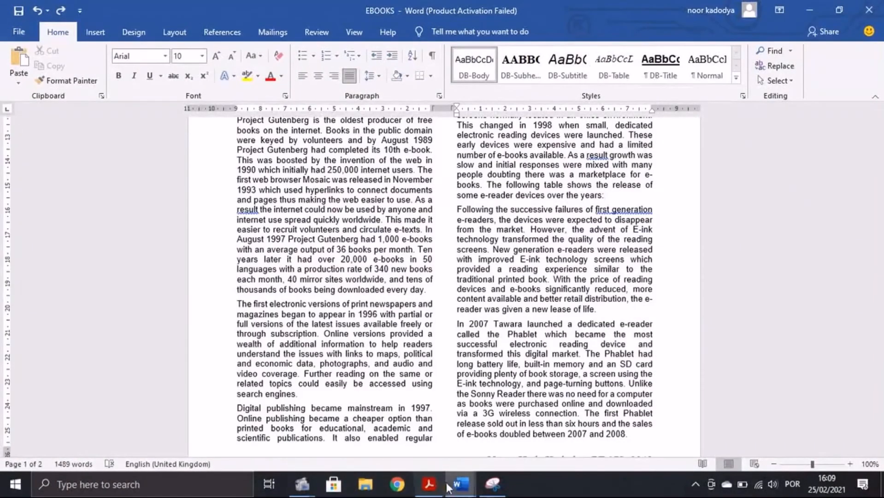
Step: Dismiss the activation warning, maximize Excel and auto-fit columns A to C
click(429, 483)
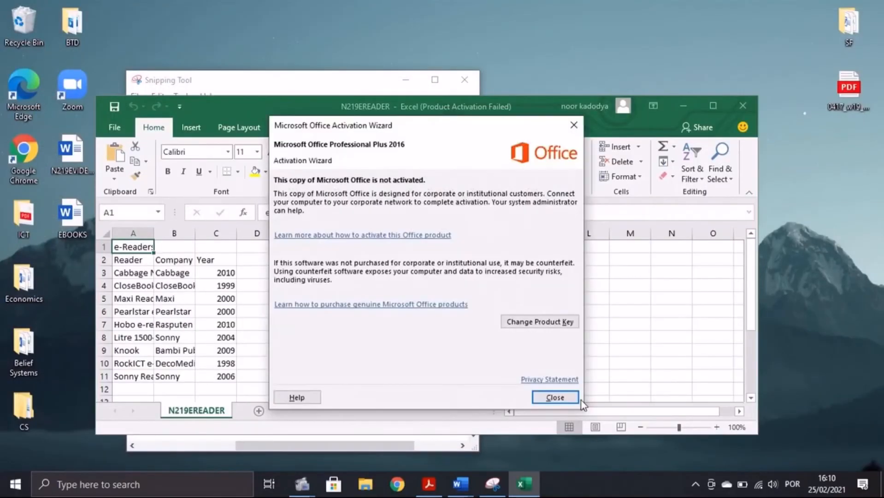
click(555, 398)
click(712, 105)
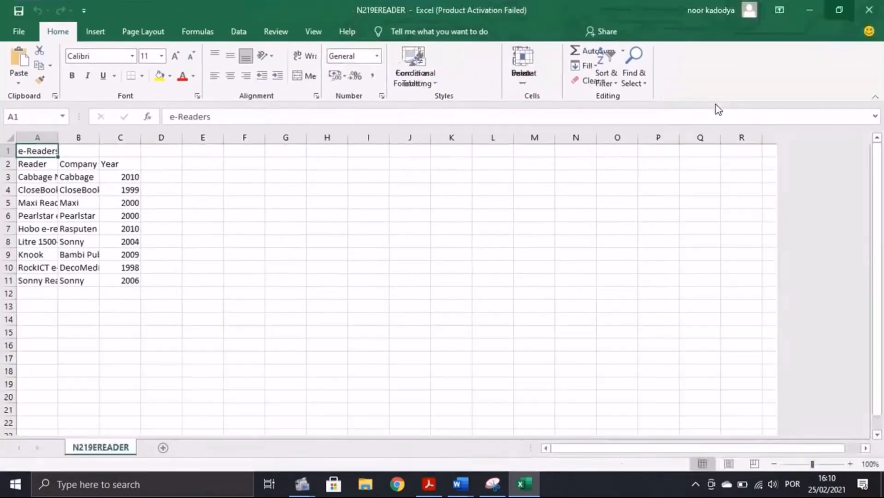
click(14, 140)
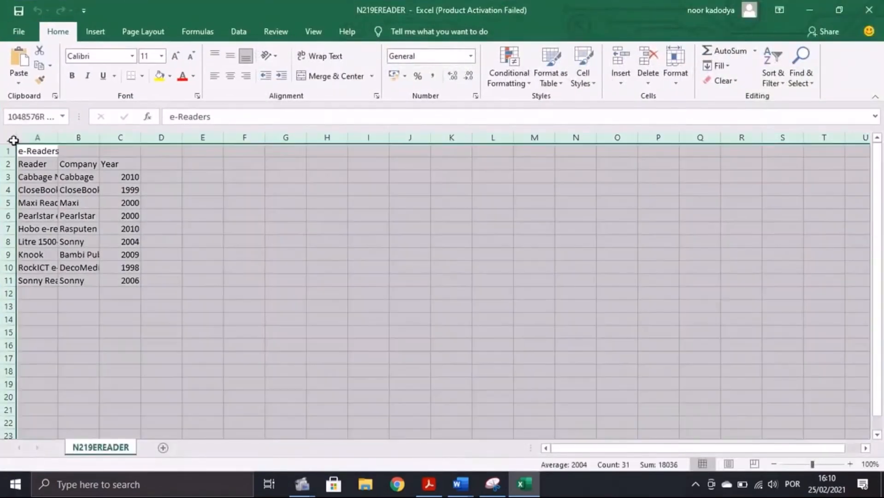
double_click(58, 137)
click(212, 318)
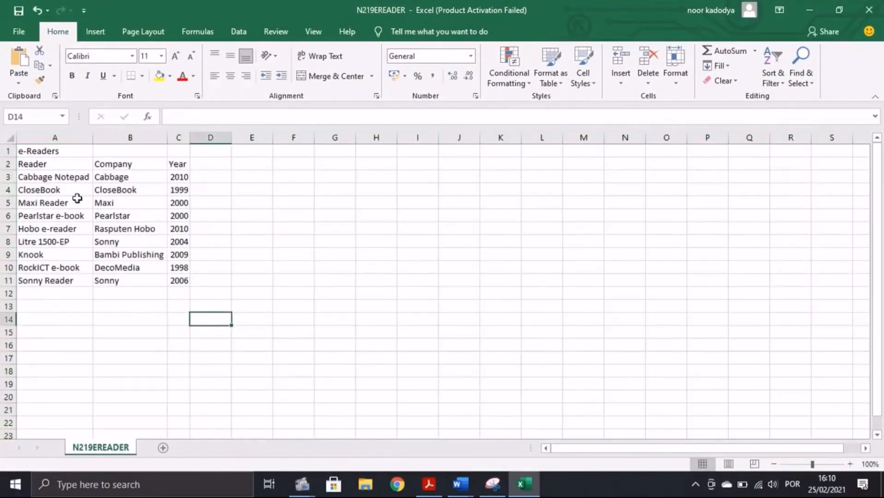
Step: Copy the e-Readers data in A1:C10
drag(24, 151, 175, 267)
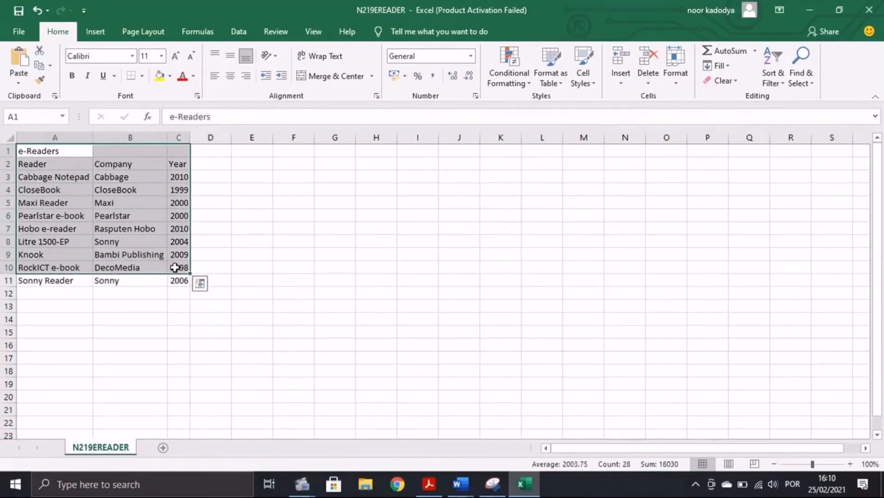
key(ctrl+c)
click(446, 490)
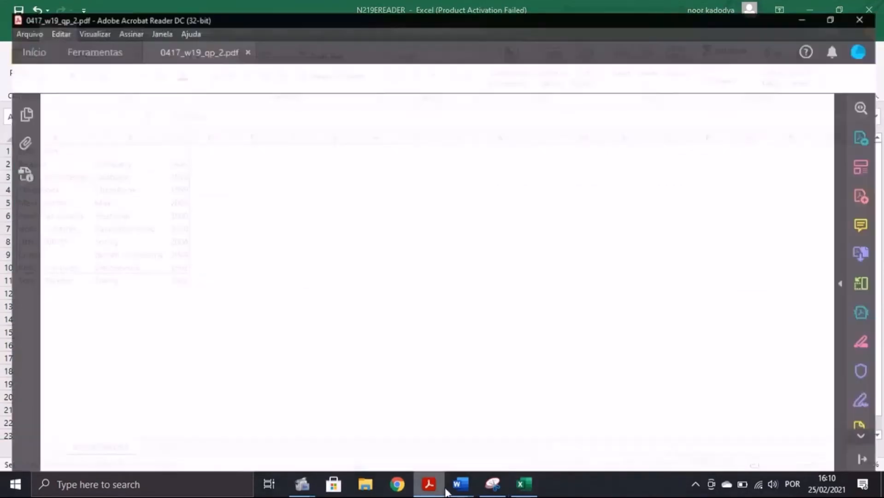
Step: Paste the e-Readers data as a table on a new line after the devices sentence
mouse_move(461, 485)
click(547, 427)
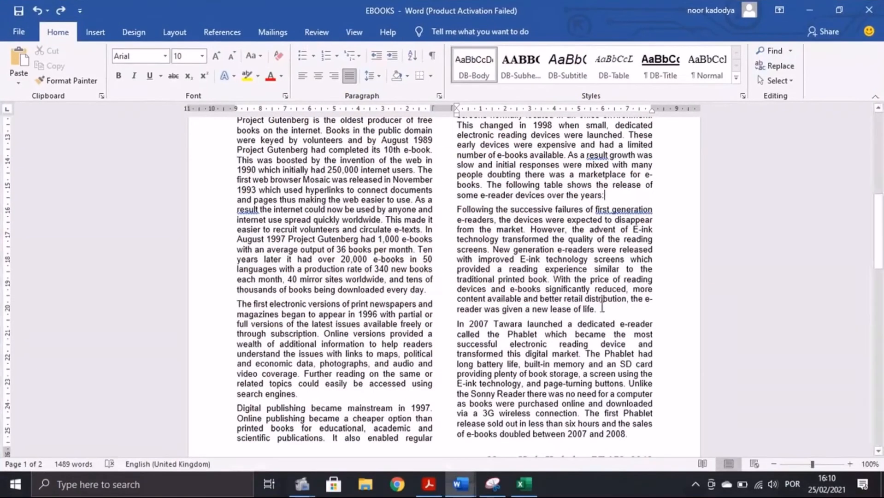
key(Return)
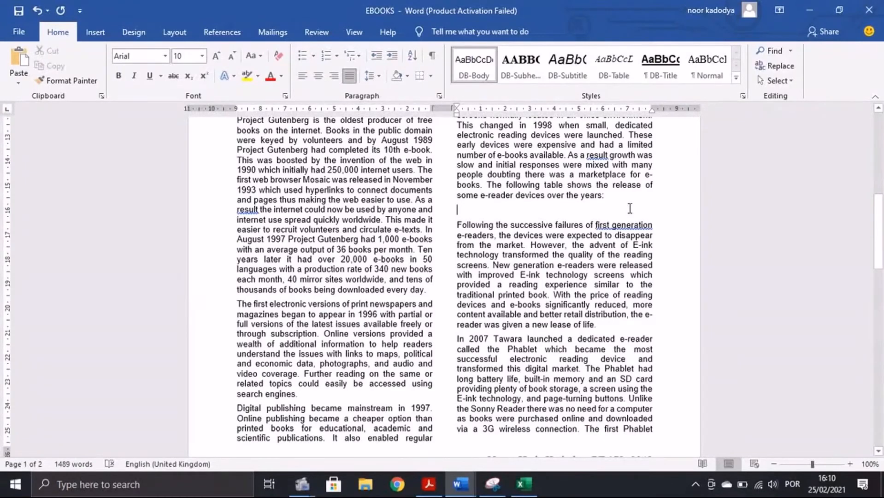
key(ctrl+v)
key(ctrl+v)
Step: Apply the Table Grid style to the whole pasted table
drag(640, 208, 464, 309)
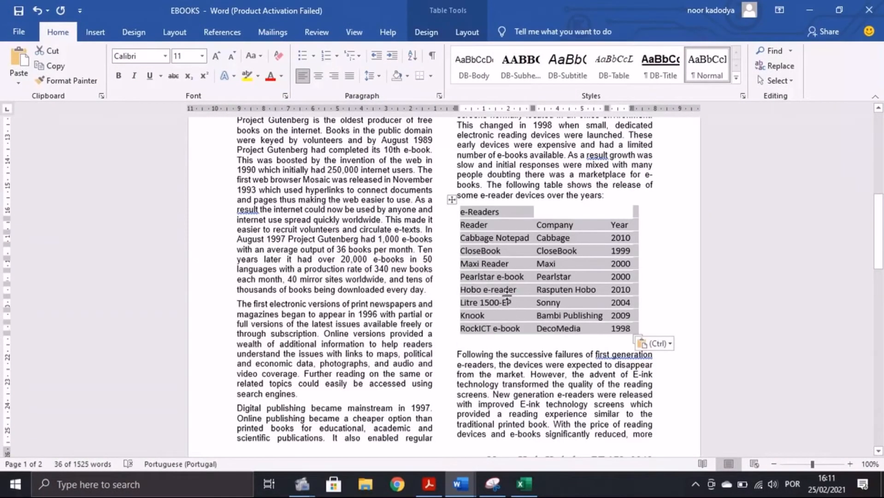
click(463, 32)
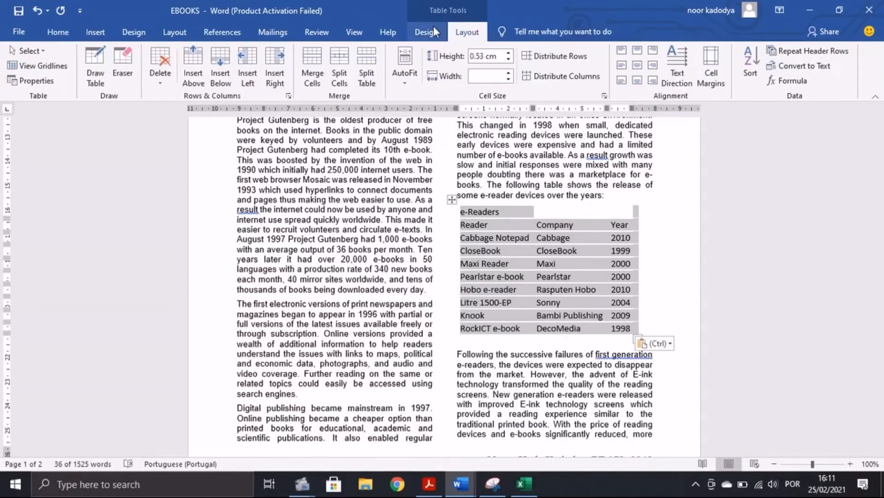
click(434, 29)
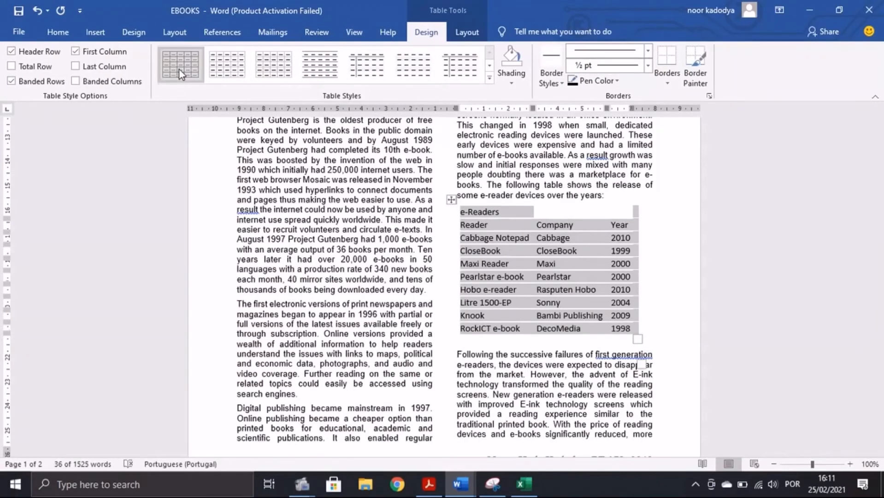
click(180, 69)
key(alt+Tab)
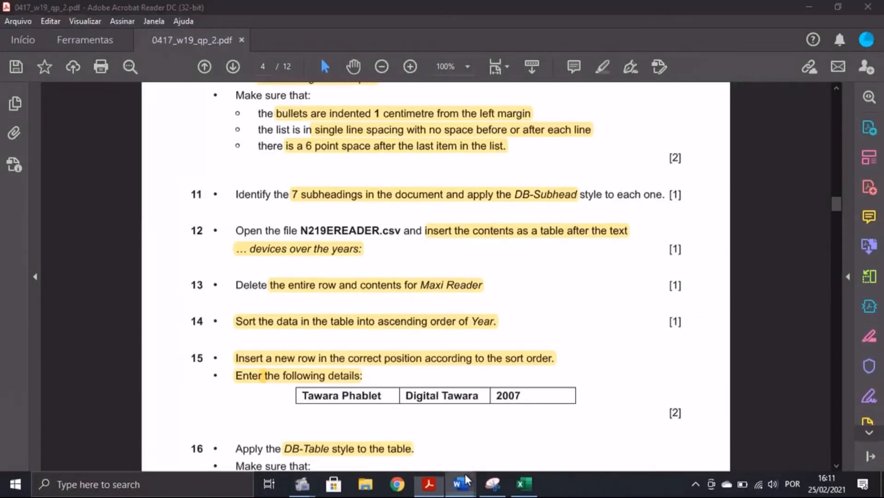
Step: Delete the entire Maxi Reader row via Delete Cells > Delete entire row
click(519, 442)
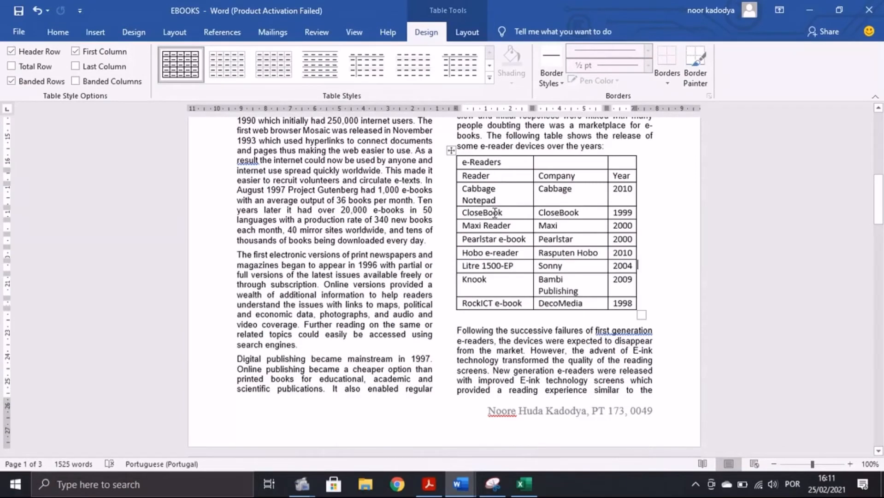
click(458, 225)
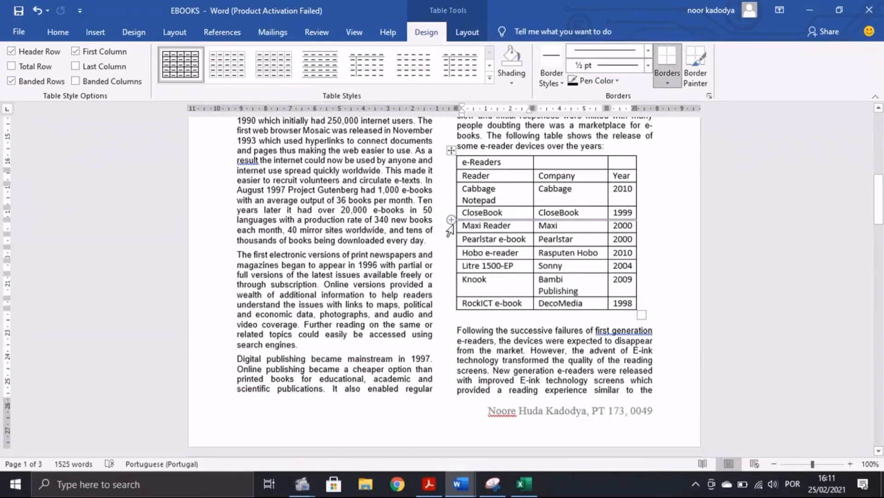
drag(457, 225, 623, 229)
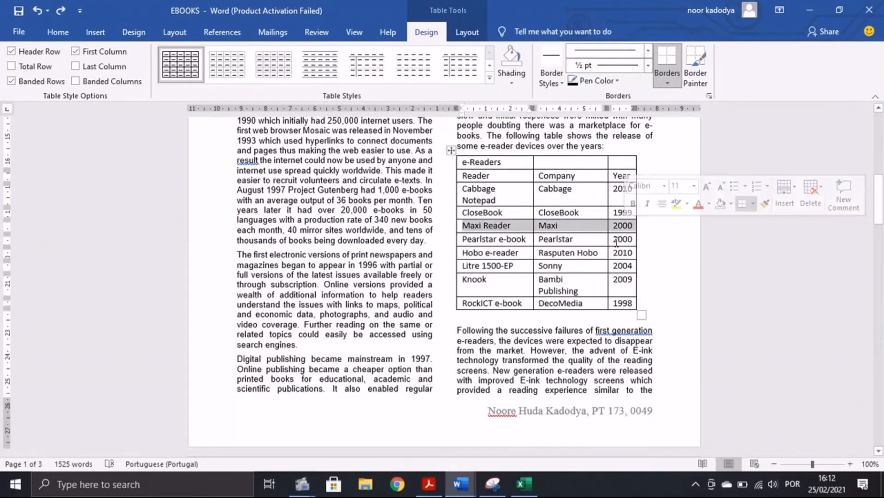
right_click(623, 229)
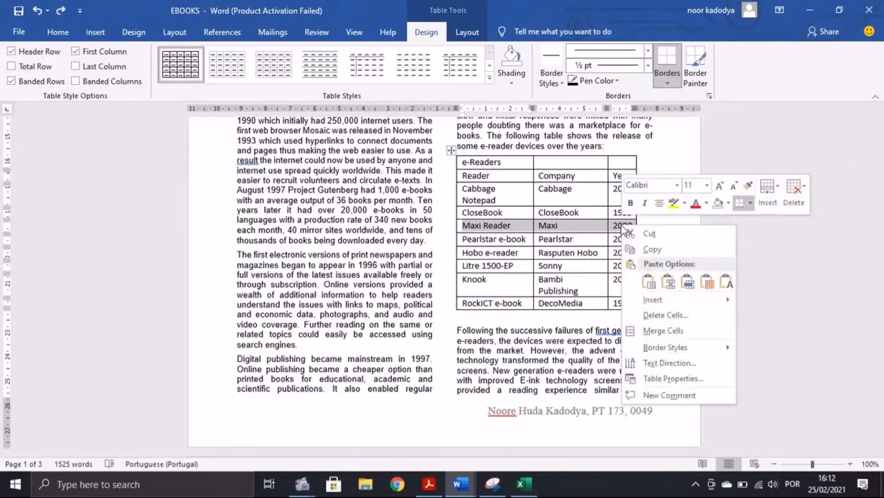
click(665, 315)
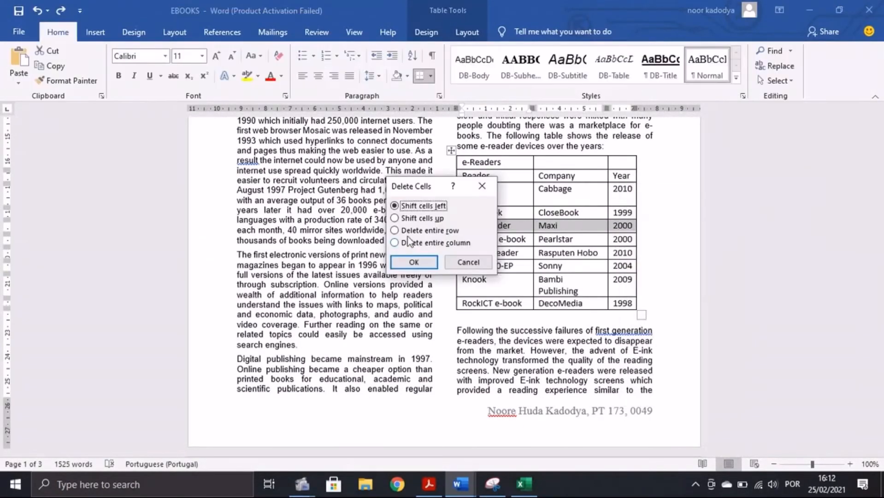
click(409, 232)
key(alt+Tab)
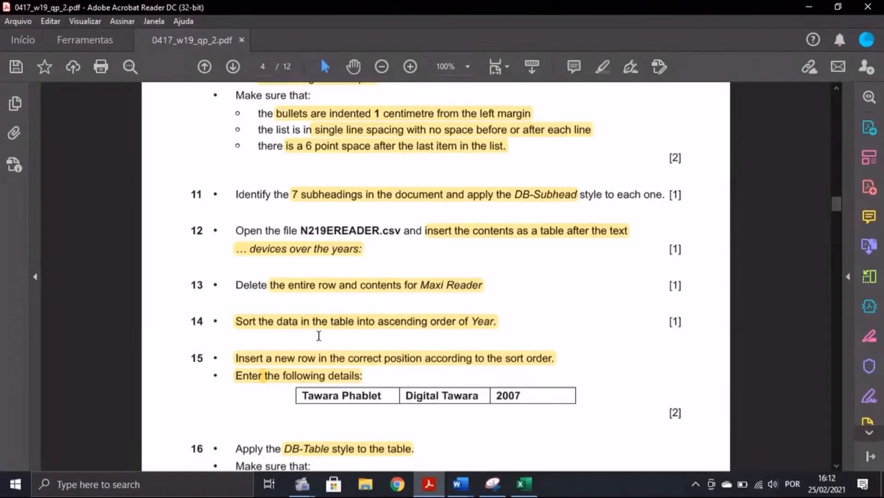
click(461, 483)
click(529, 434)
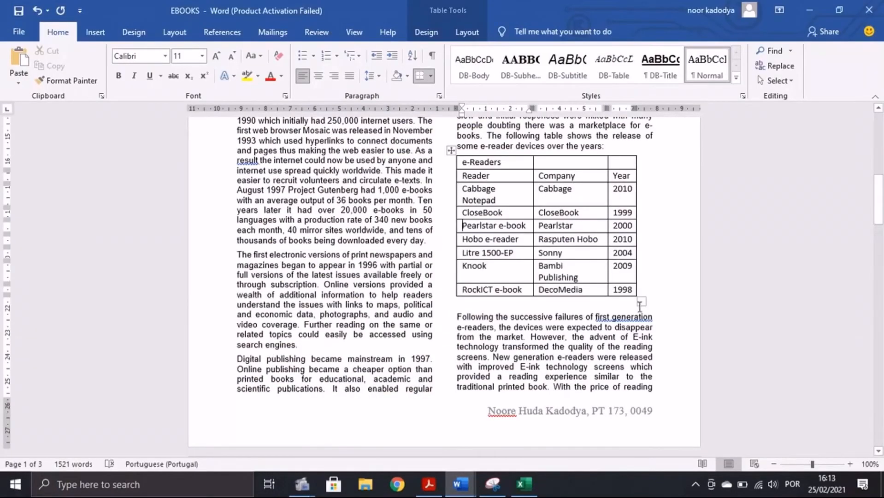
Step: Sort the table by Column 3 (Year) in ascending order, 1998 to 2010
click(634, 288)
drag(616, 170, 620, 289)
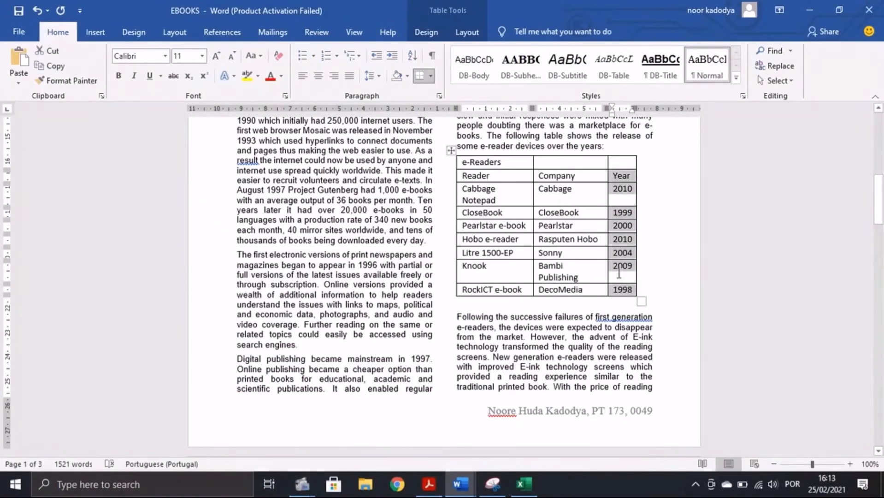
click(467, 32)
click(748, 74)
click(374, 160)
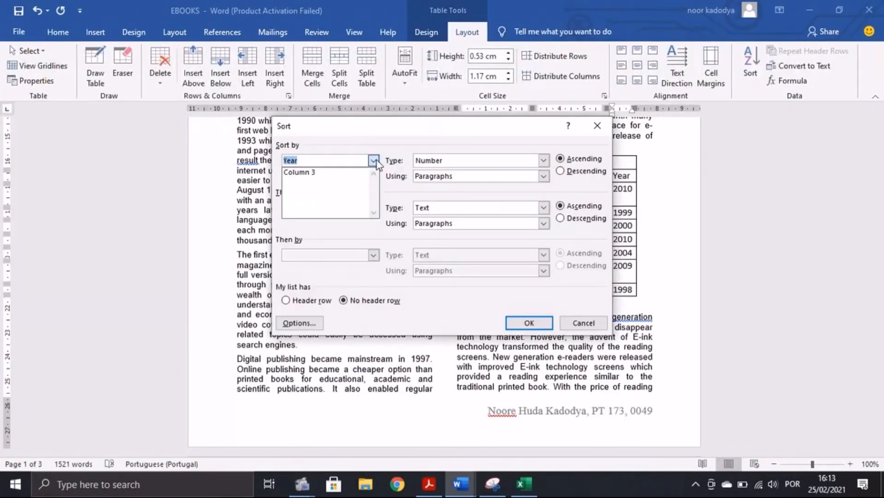
click(350, 173)
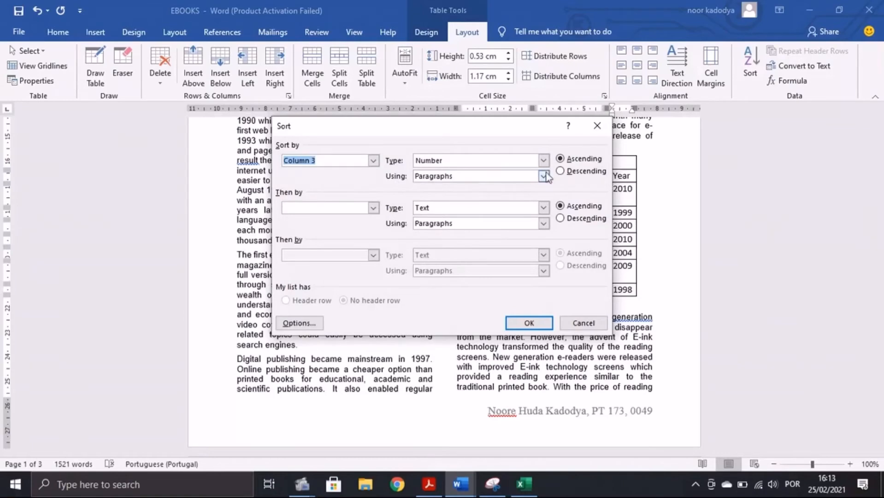
click(528, 325)
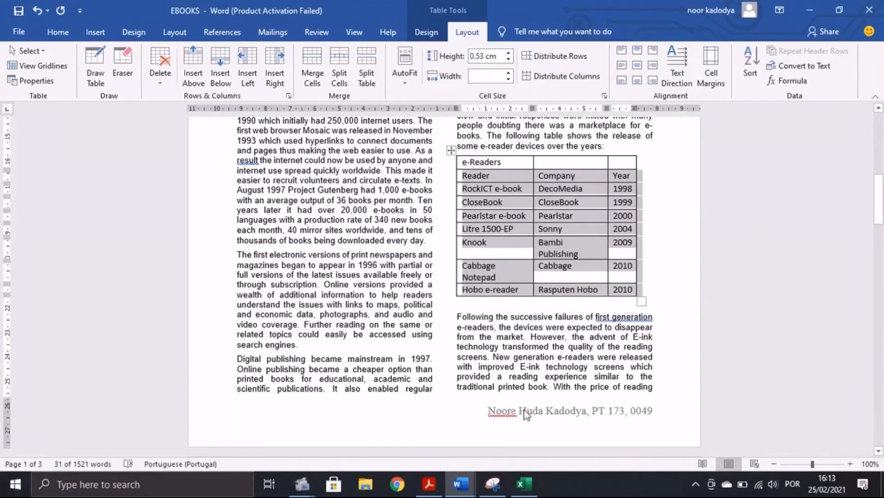
click(430, 483)
scroll(523, 374, down, 1)
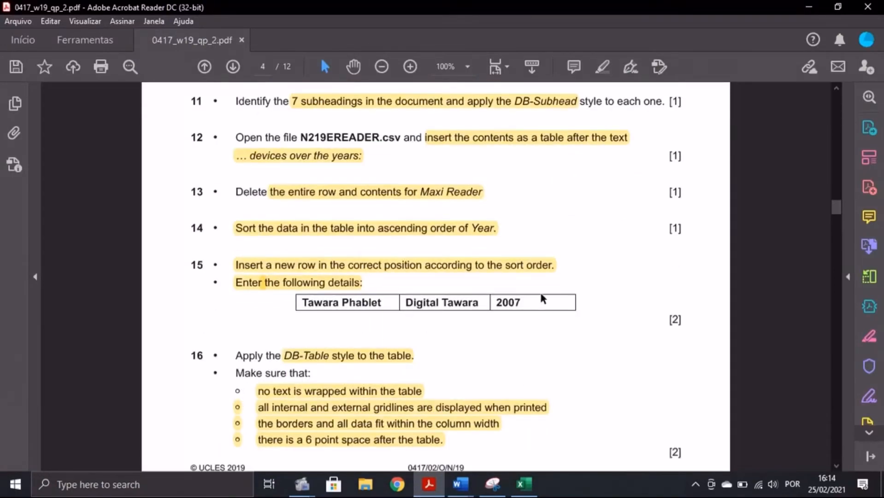
Step: Insert an empty row below the Litre 1500-EP row and type the year in it
mouse_move(460, 483)
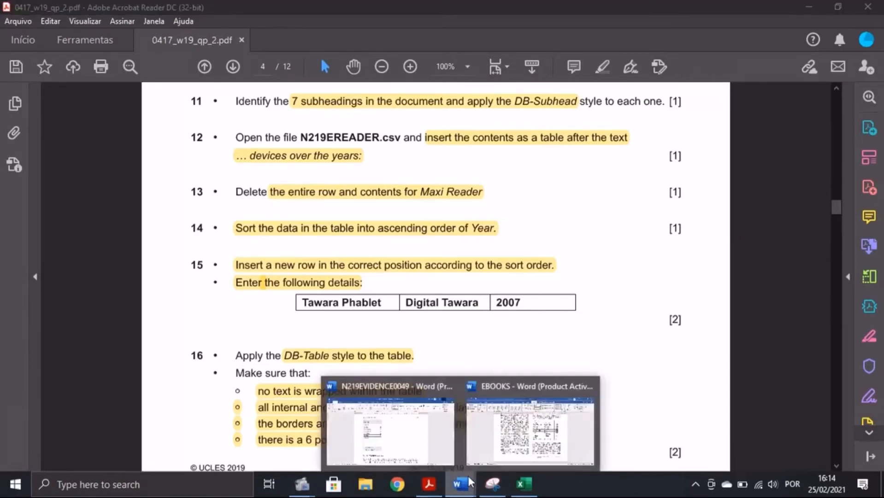
click(528, 411)
click(617, 249)
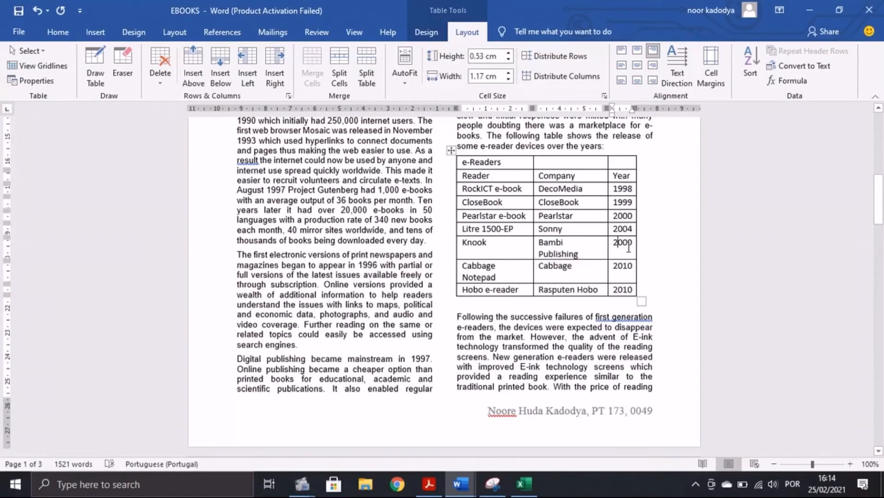
click(570, 236)
click(463, 233)
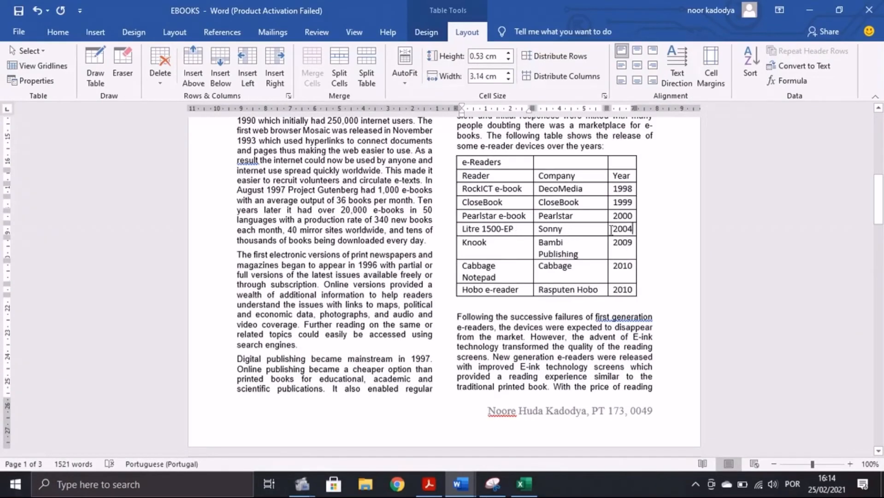
drag(611, 230, 477, 233)
right_click(477, 229)
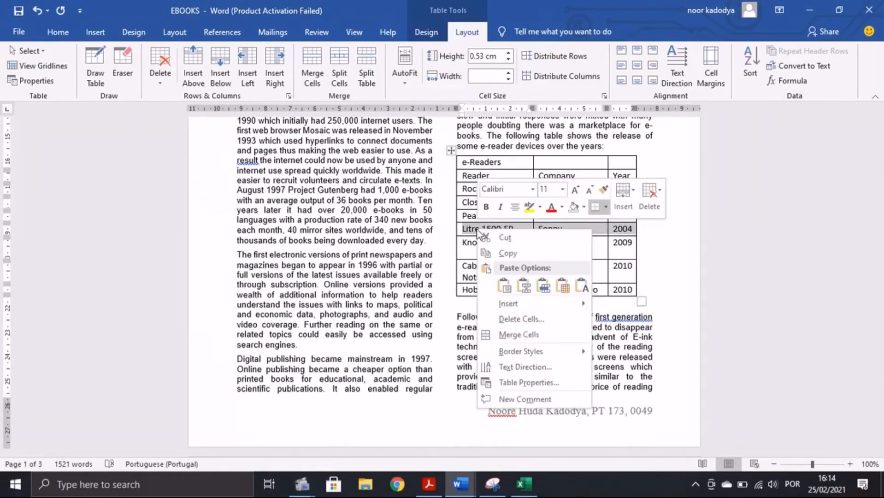
mouse_move(537, 304)
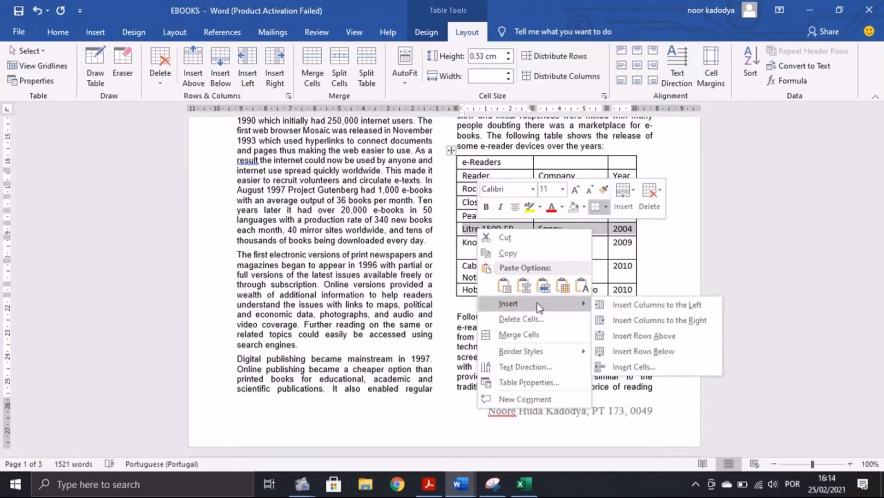
click(621, 353)
click(683, 252)
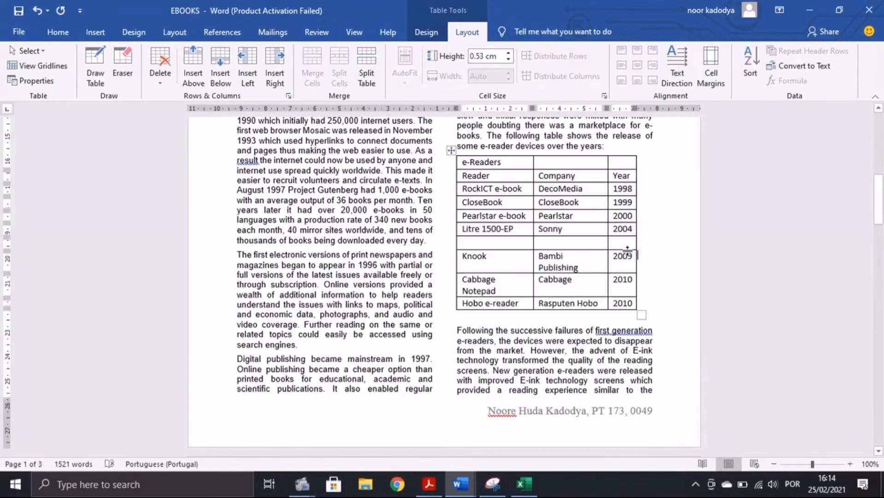
click(627, 244)
text(2001)
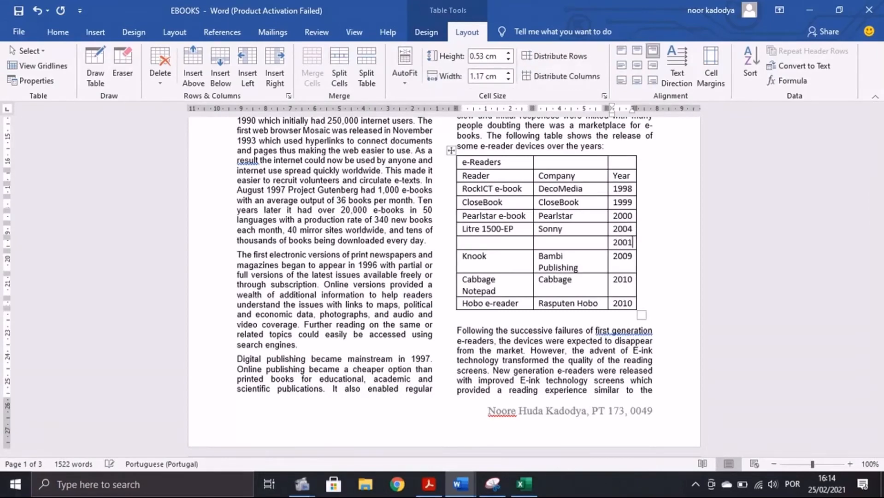
Step: Copy 'Digital Tawara' from the exam PDF into the new row's Company cell
key(alt+Tab)
drag(405, 303, 476, 308)
key(ctrl+c)
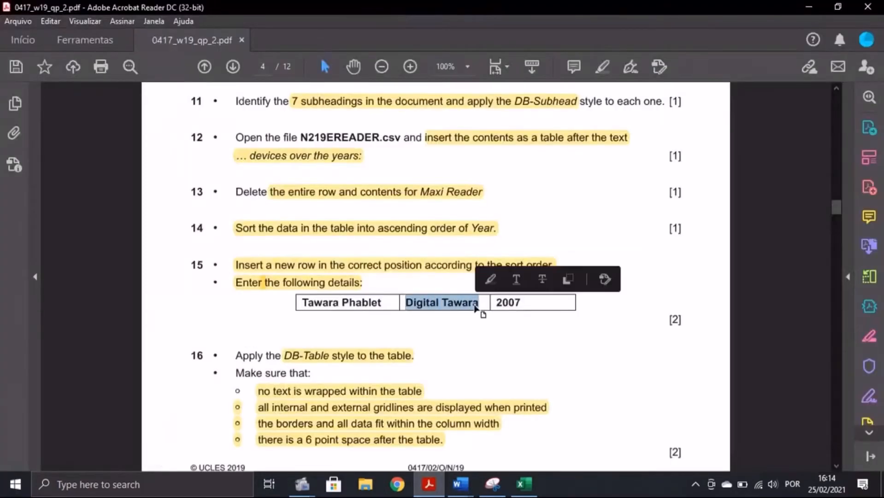
click(460, 484)
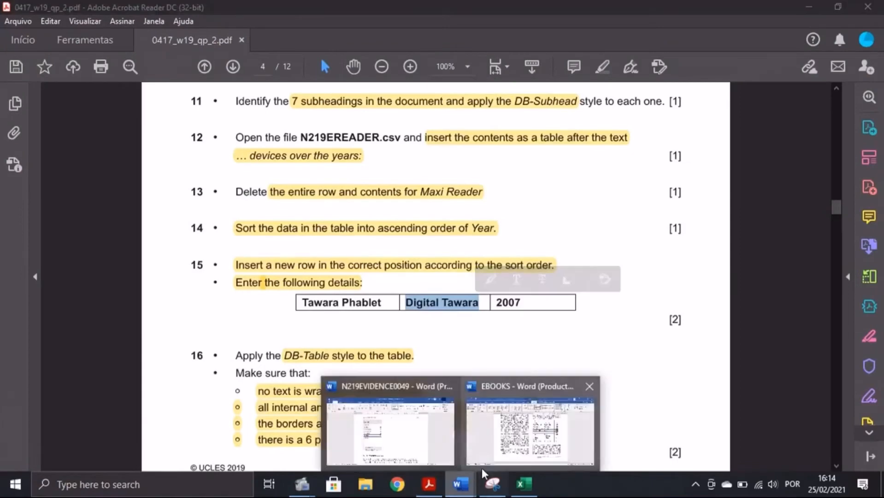
click(489, 461)
click(572, 243)
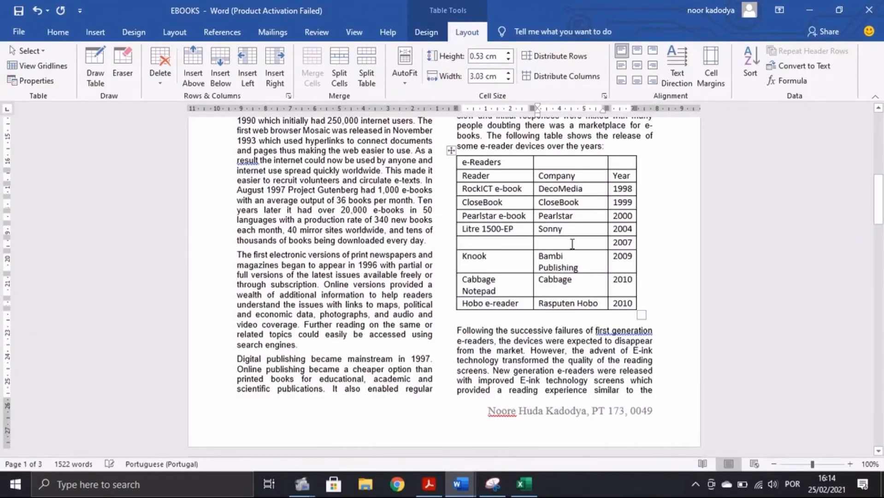
key(ctrl+v)
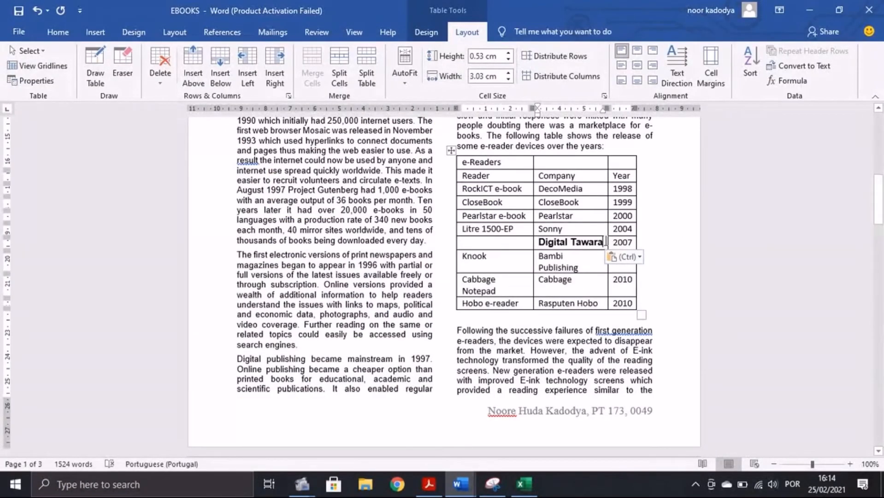
Step: Copy 'Tawara Phablet' from the exam PDF into the new row's Reader cell
click(429, 492)
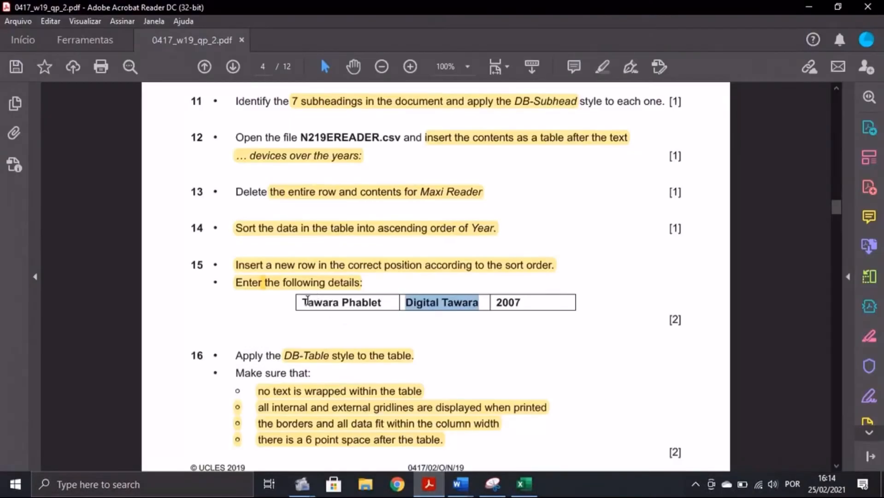
drag(307, 300, 385, 303)
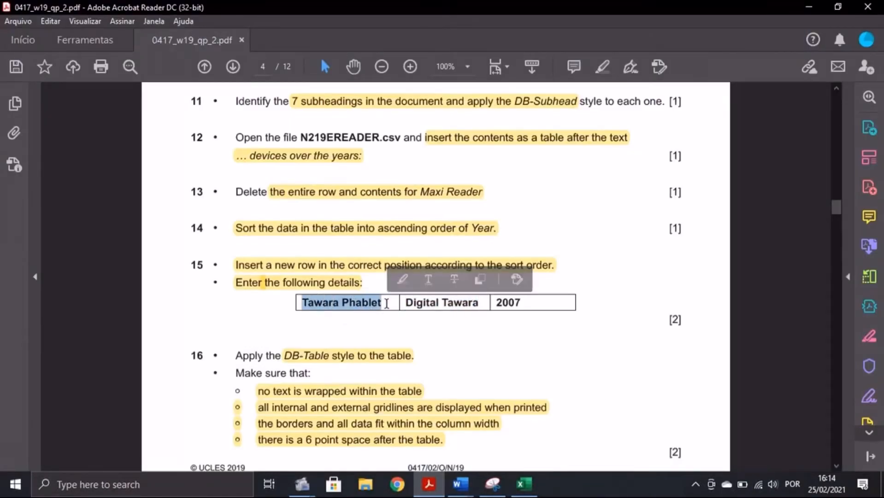
key(ctrl+c)
key(alt+Tab)
key(ctrl+v)
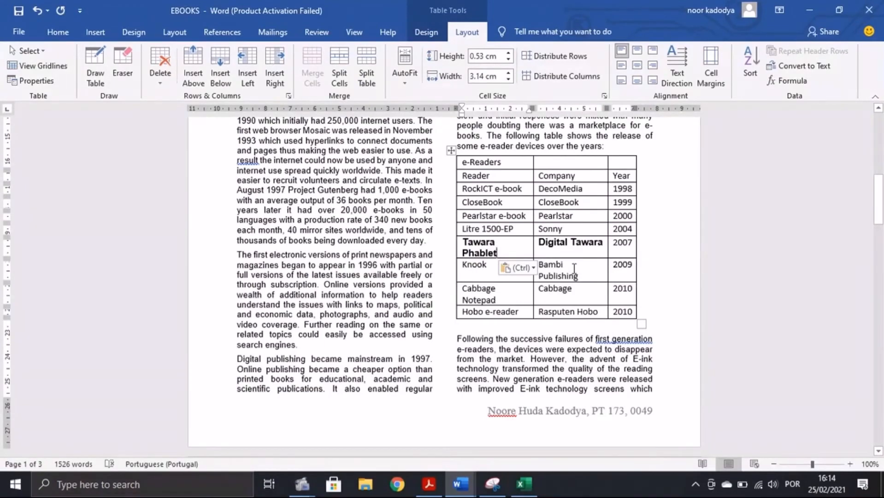
Step: Read the next task in the exam PDF, then return to the EBOOKS document
key(alt+Tab)
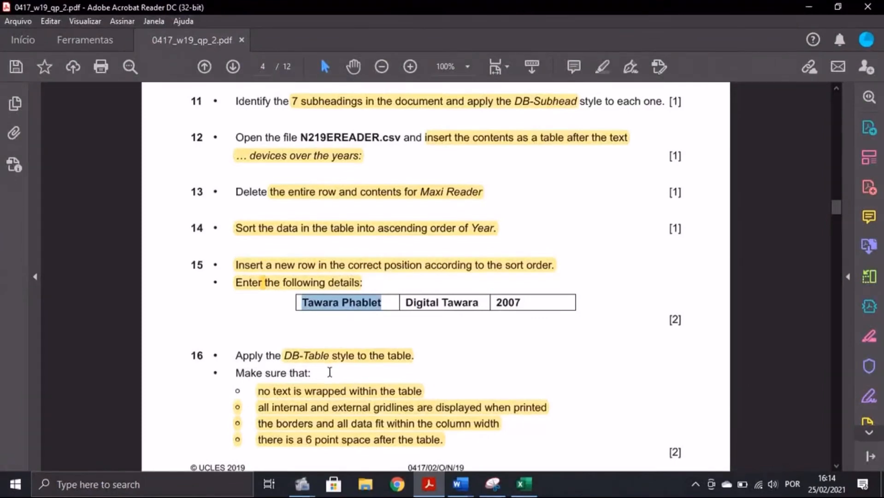
click(460, 484)
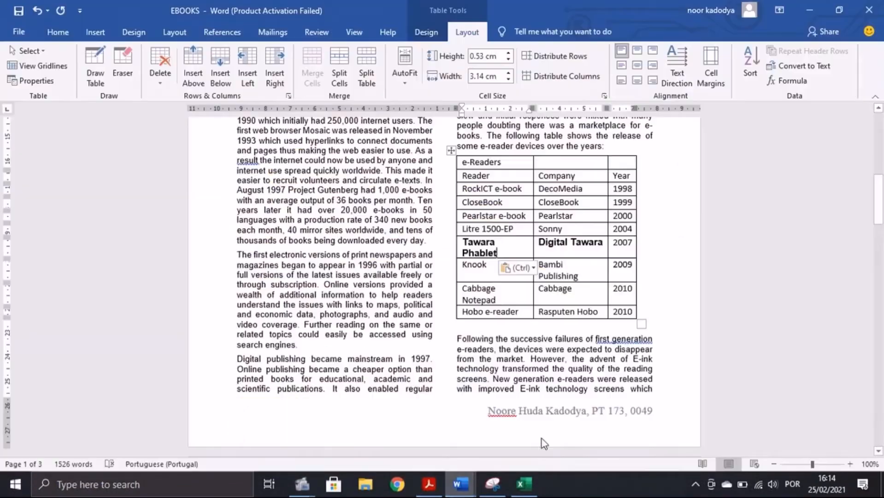
click(429, 484)
scroll(347, 345, down, 3)
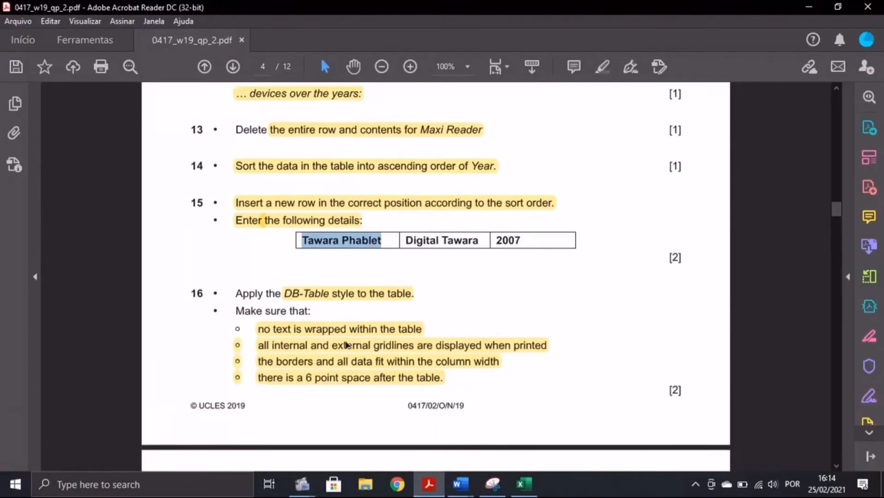
mouse_move(460, 484)
click(523, 442)
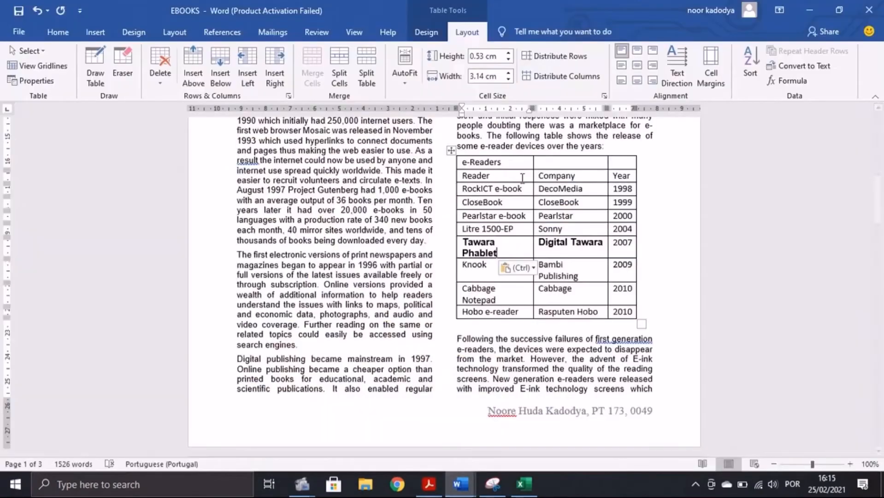
Step: Select the whole e-Readers table and apply the DB-Table style from the Styles gallery
click(450, 150)
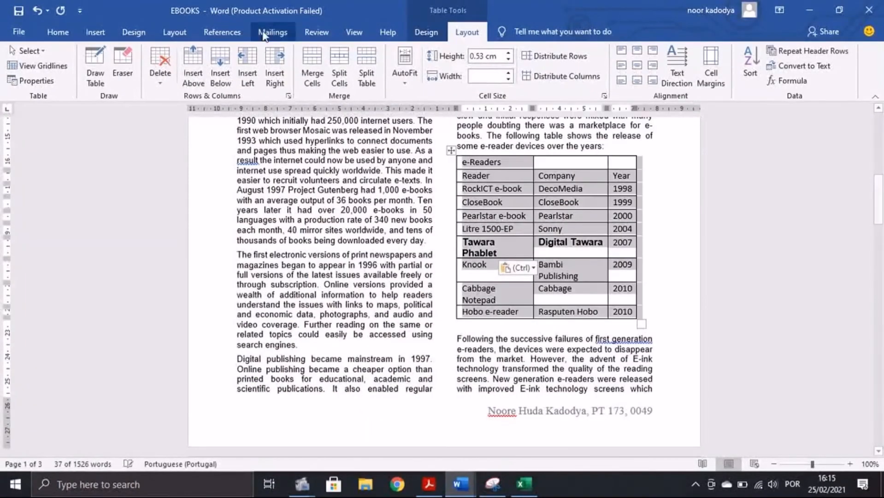
click(84, 32)
click(58, 32)
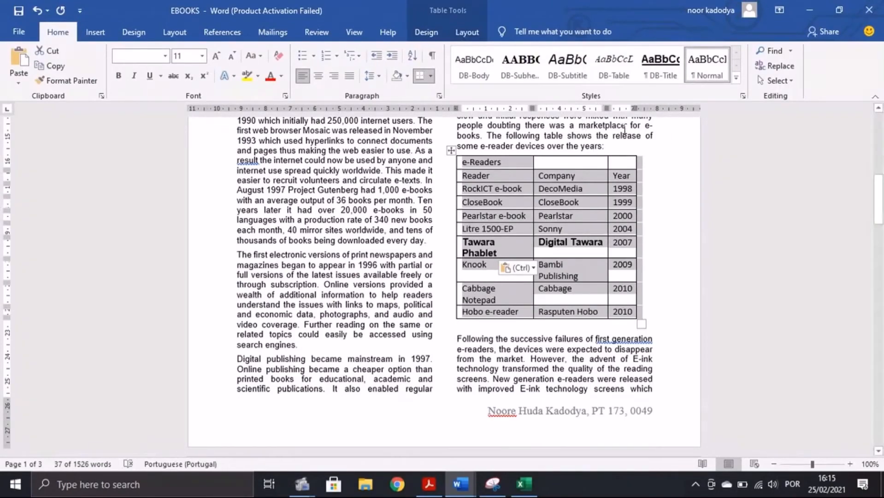
click(618, 76)
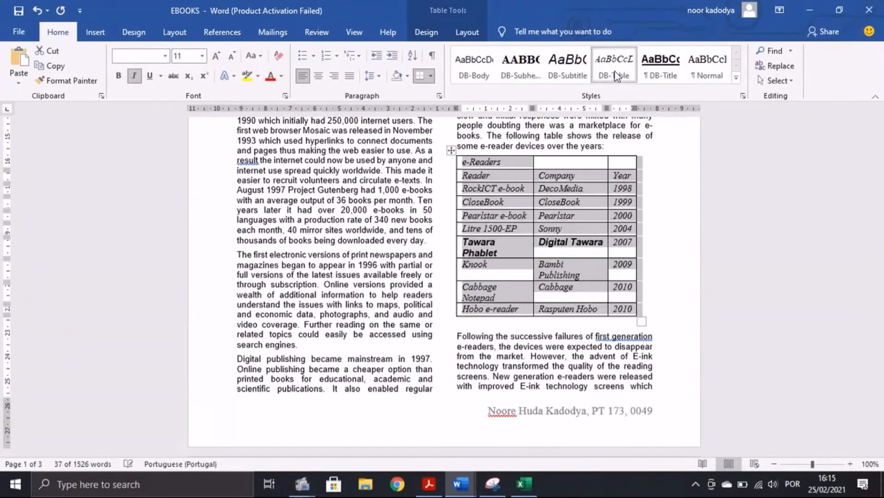
Step: Check the exam task list in the PDF against the styled table
click(429, 484)
scroll(381, 383, down, 2)
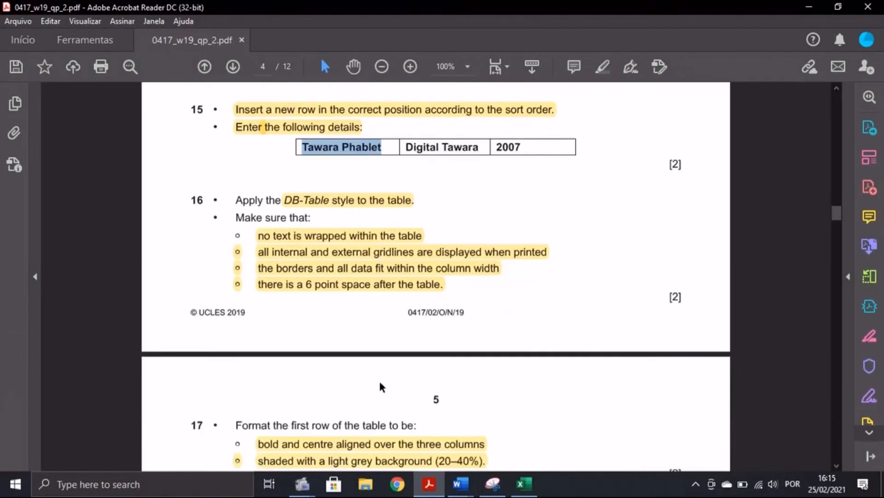
click(460, 484)
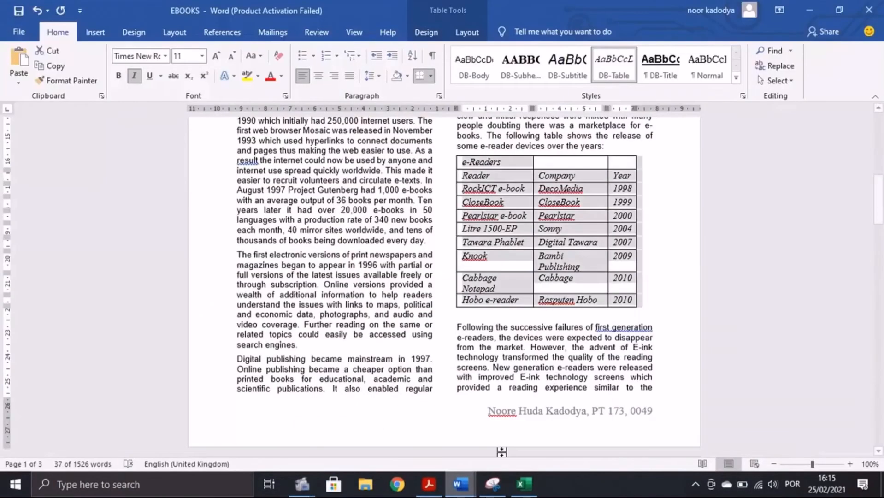
click(429, 484)
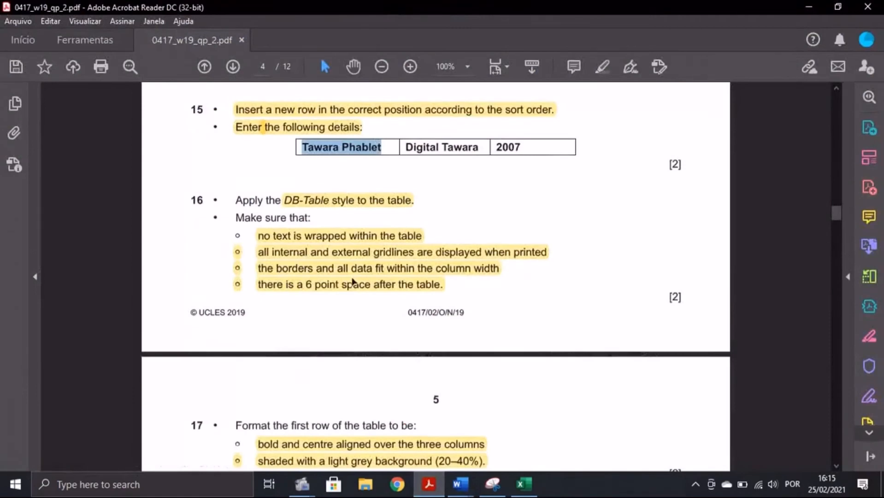
scroll(353, 281, up, 2)
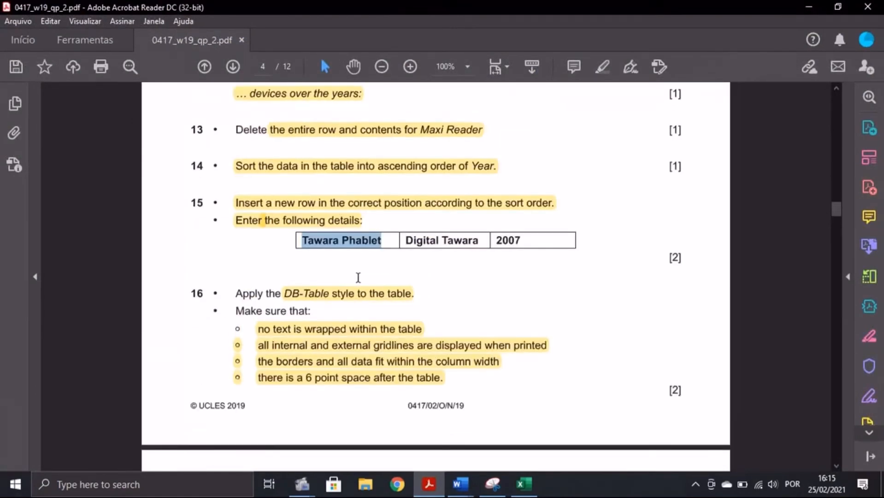
click(459, 484)
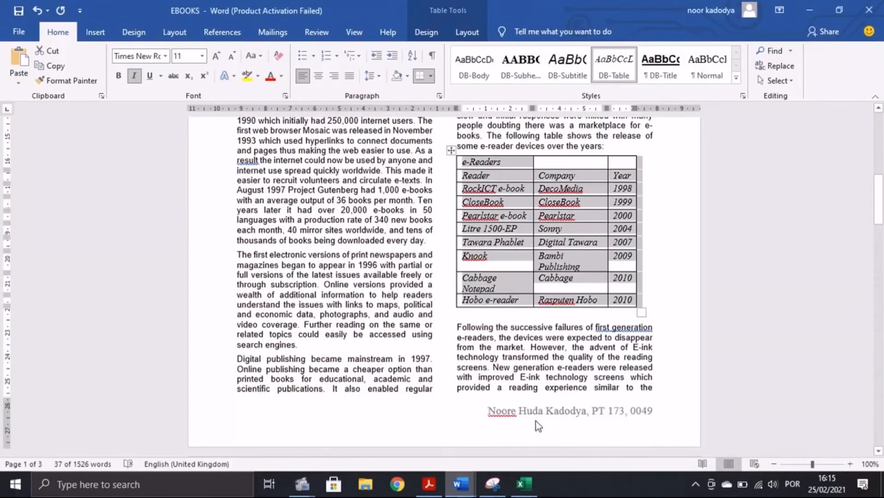
Step: Preview the EBOOKS report's print layout, then leave the preview
click(18, 33)
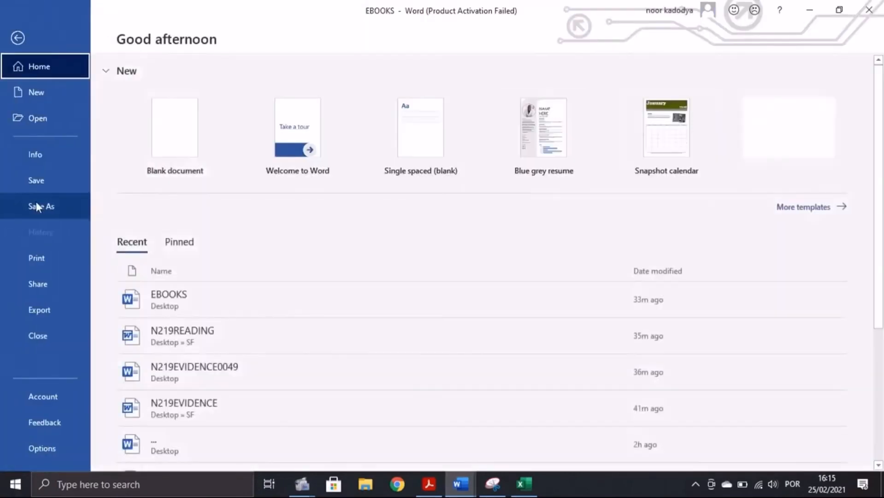
click(49, 253)
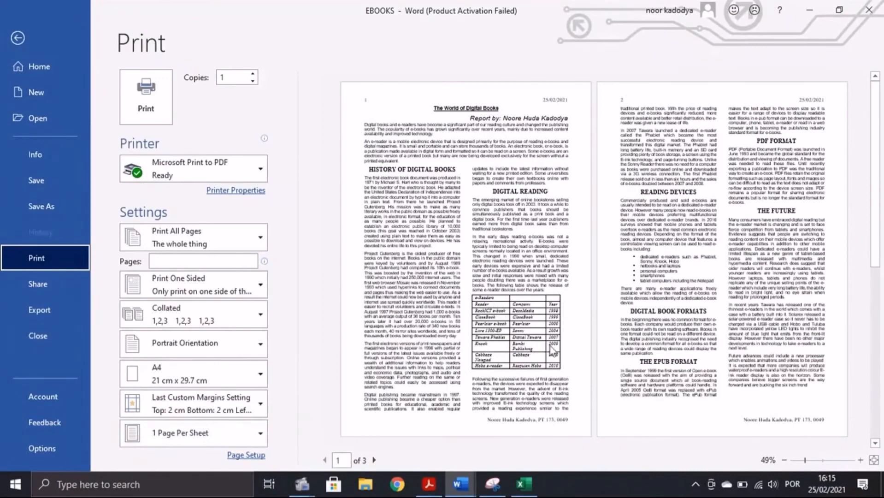
click(19, 36)
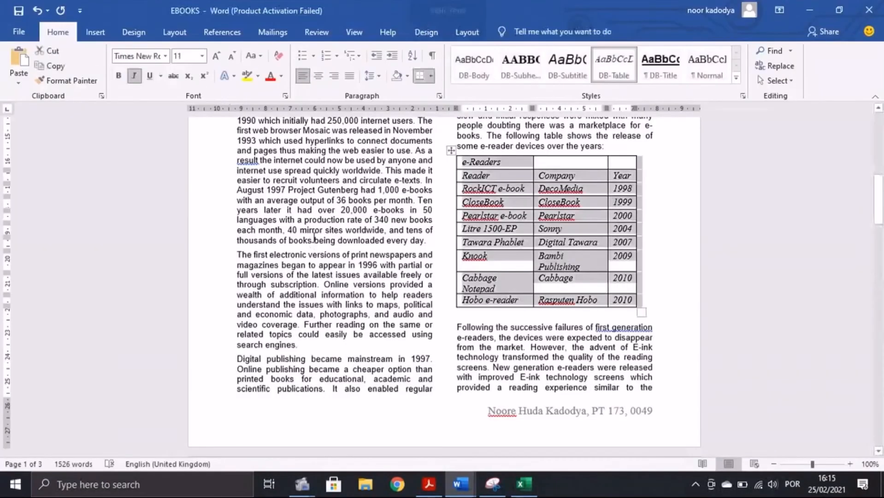
Step: Widen the Company column so Bambi Publishing and Cabbage Notepad each fit on one line
click(428, 484)
scroll(465, 359, down, 3)
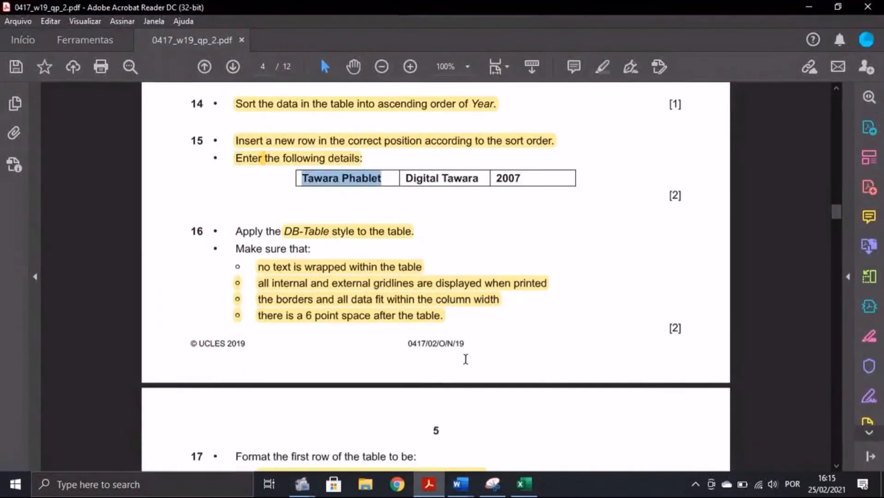
mouse_move(460, 484)
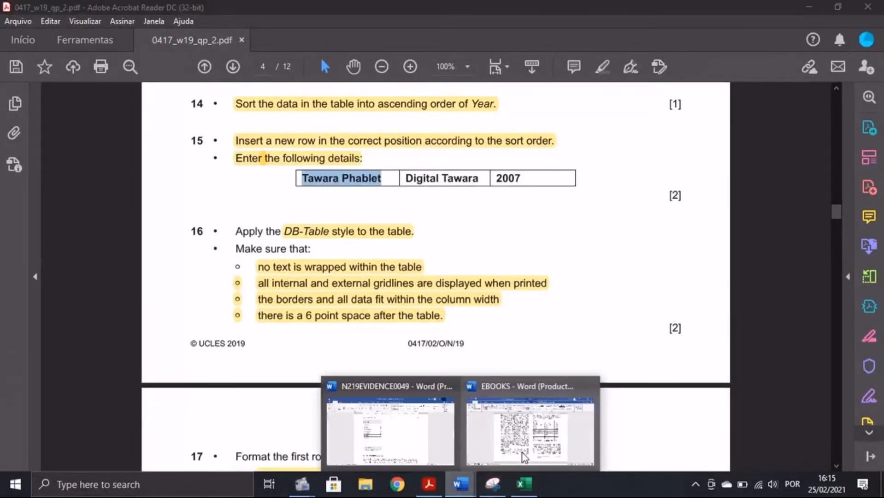
click(519, 420)
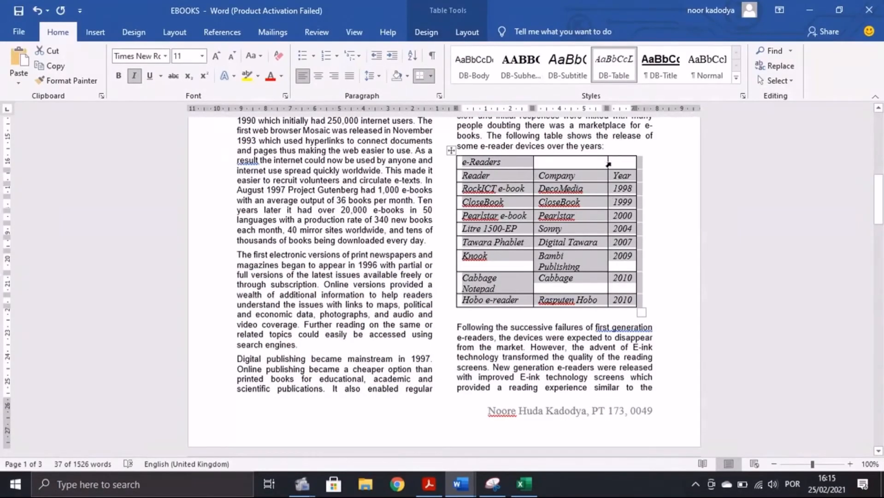
drag(607, 162, 622, 162)
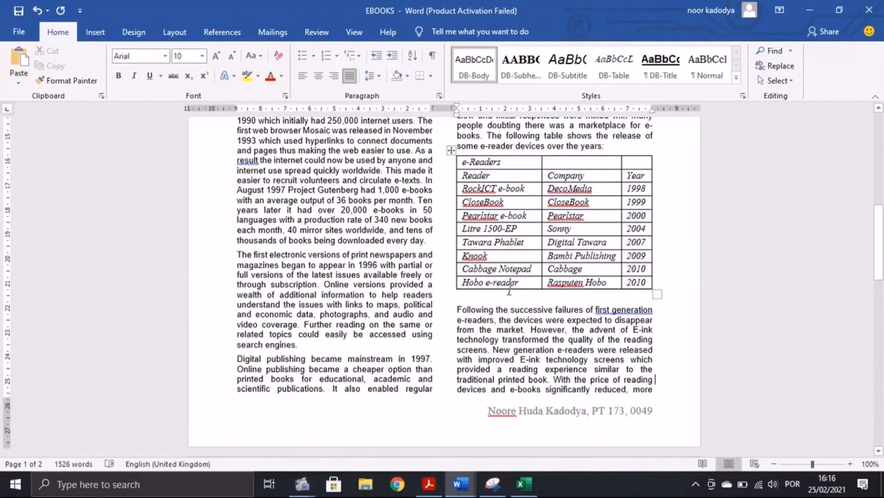
click(428, 484)
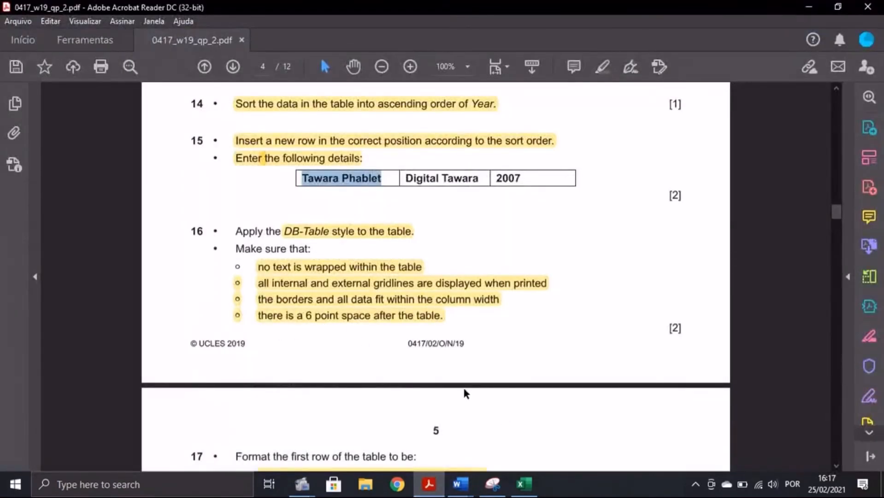
mouse_move(460, 484)
click(514, 433)
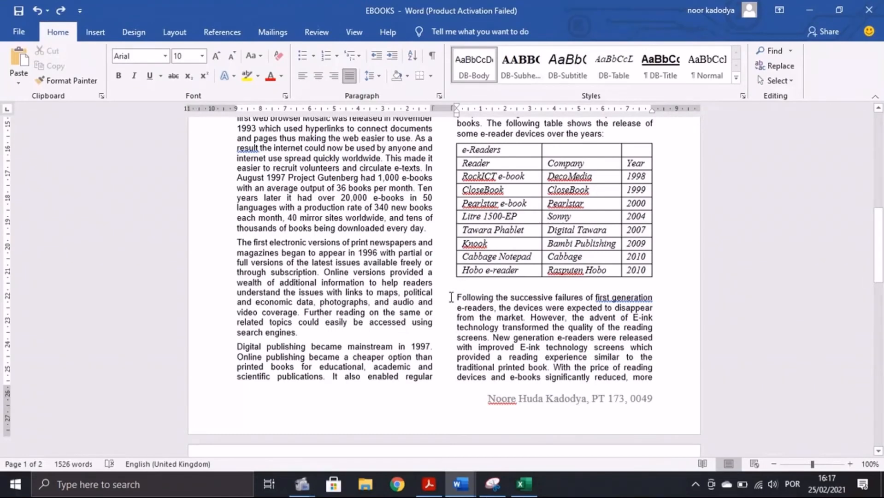
Step: Give the paragraph below the e-Readers table 6 pt of spacing before
drag(456, 285, 662, 295)
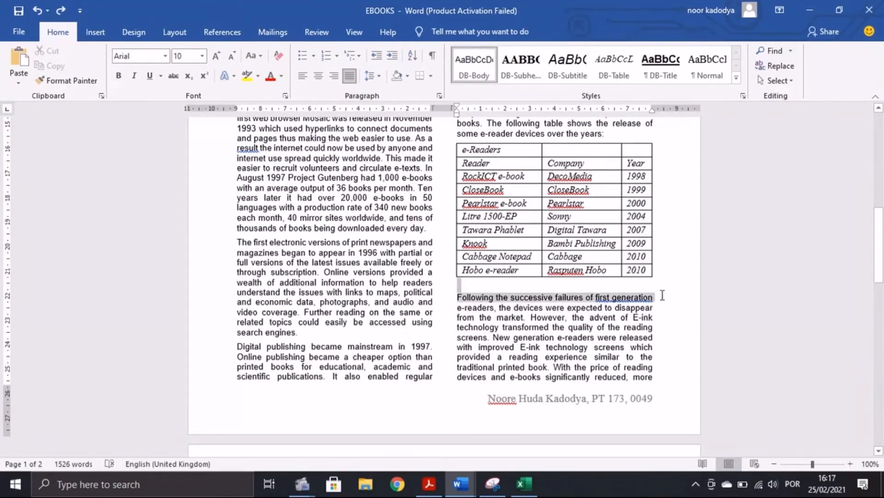
click(439, 95)
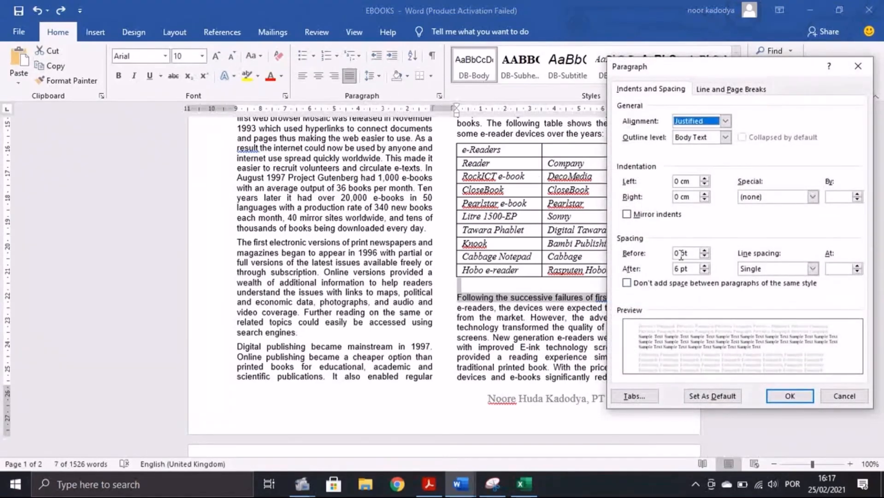
click(679, 253)
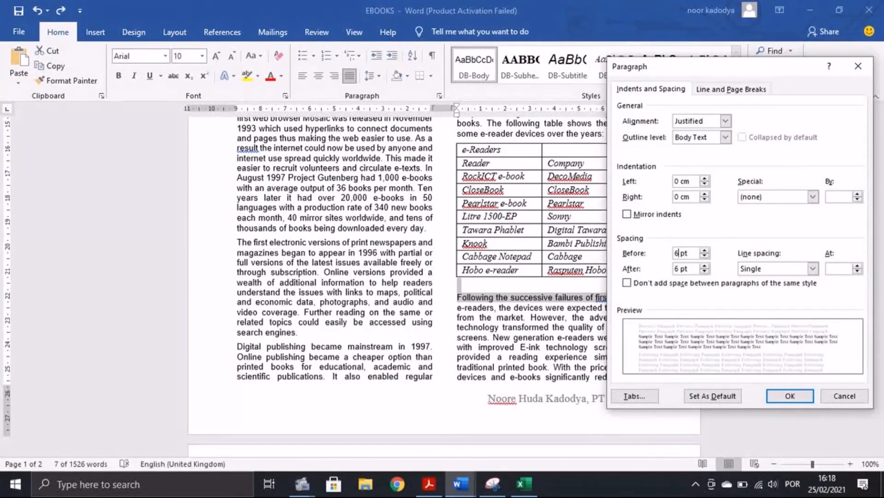
key(Return)
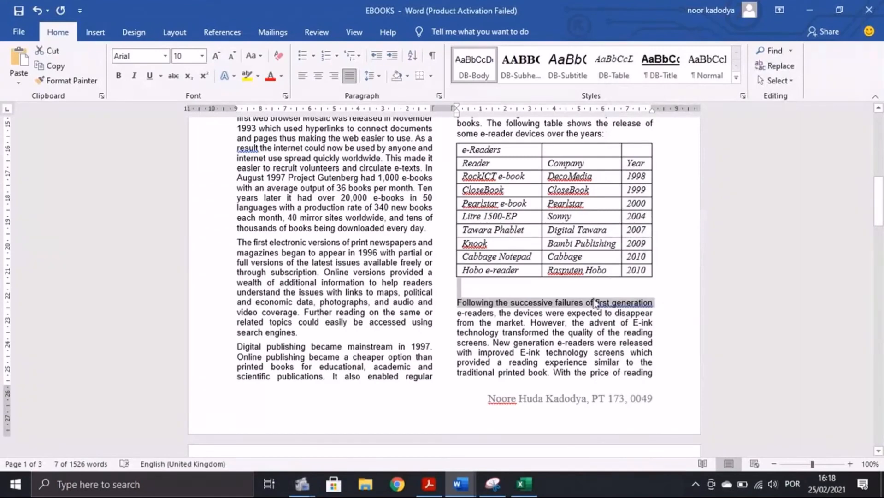
Step: Scroll the exam paper to tasks 17–19
click(428, 484)
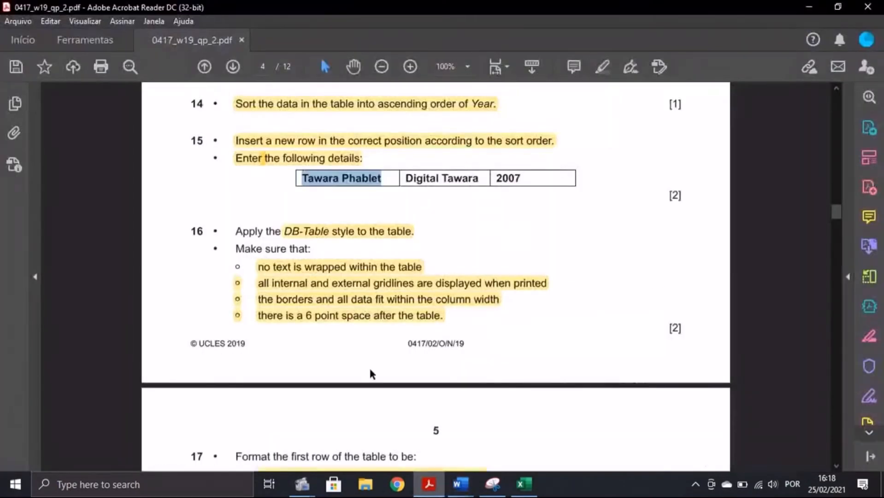
scroll(369, 368, down, 5)
scroll(373, 370, down, 3)
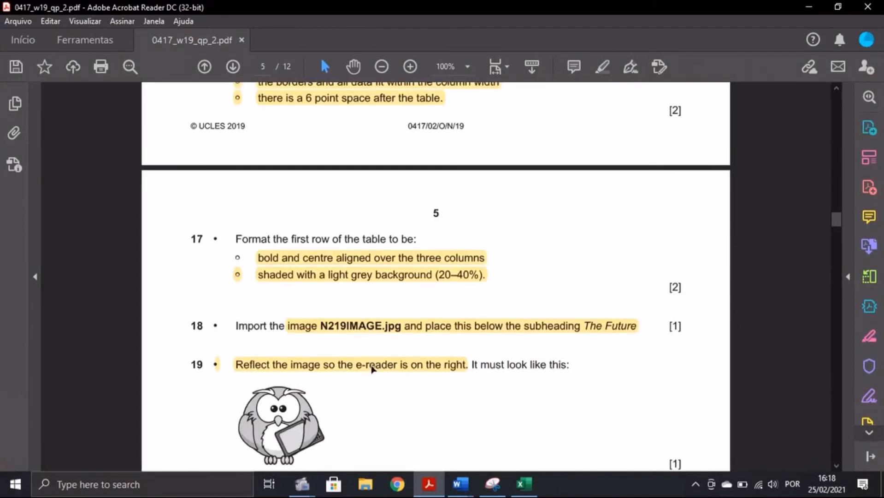
Step: Merge the table's first row into one cell and centre the e-Readers heading
mouse_move(461, 477)
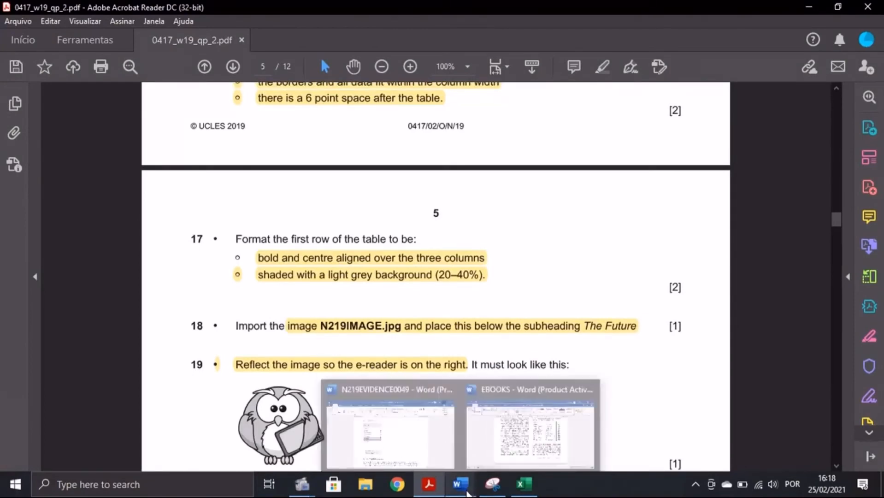
click(485, 441)
scroll(627, 324, up, 2)
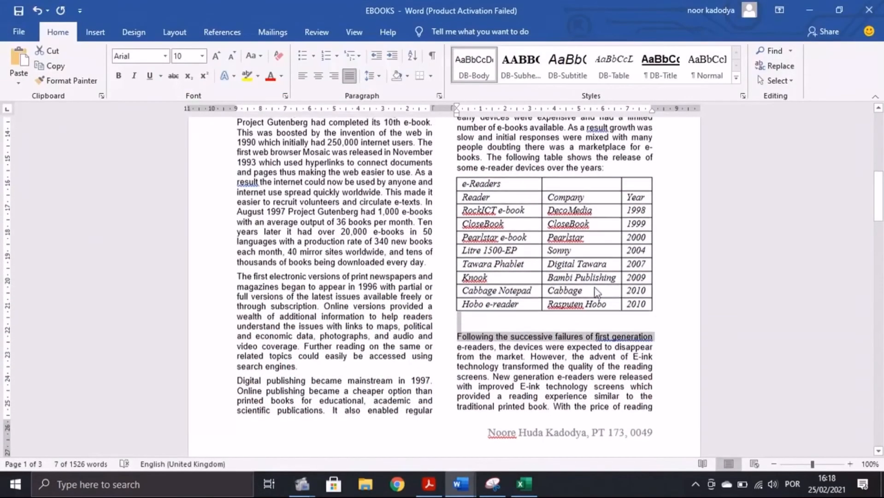
drag(512, 186, 629, 186)
click(665, 185)
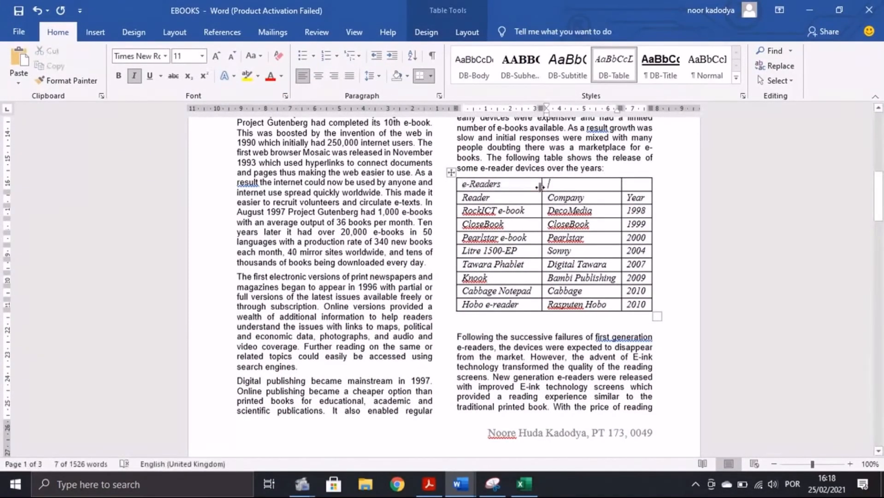
click(660, 187)
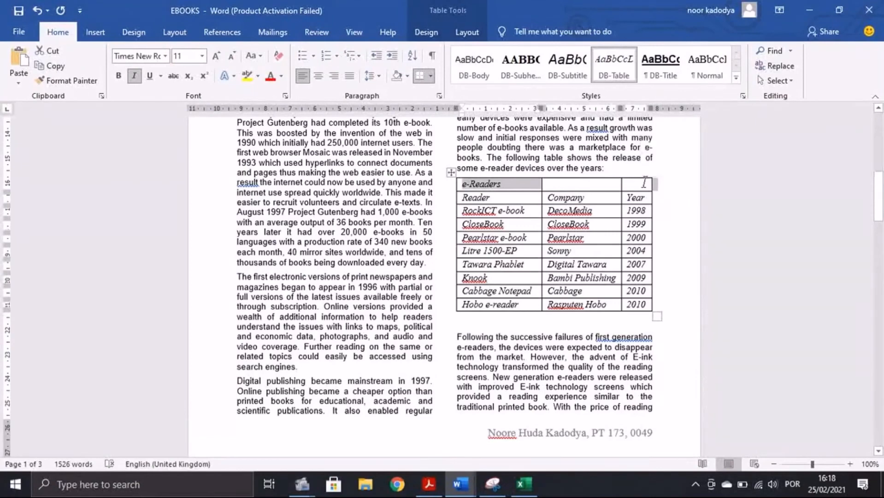
right_click(644, 184)
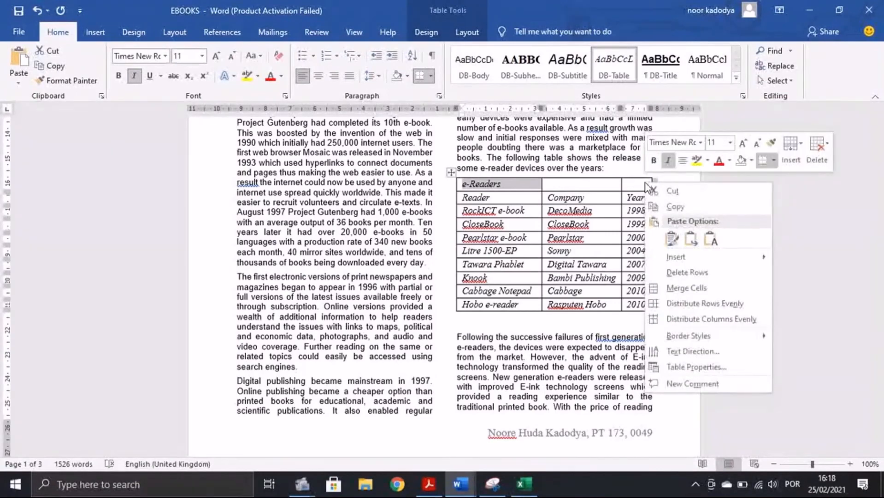
click(709, 288)
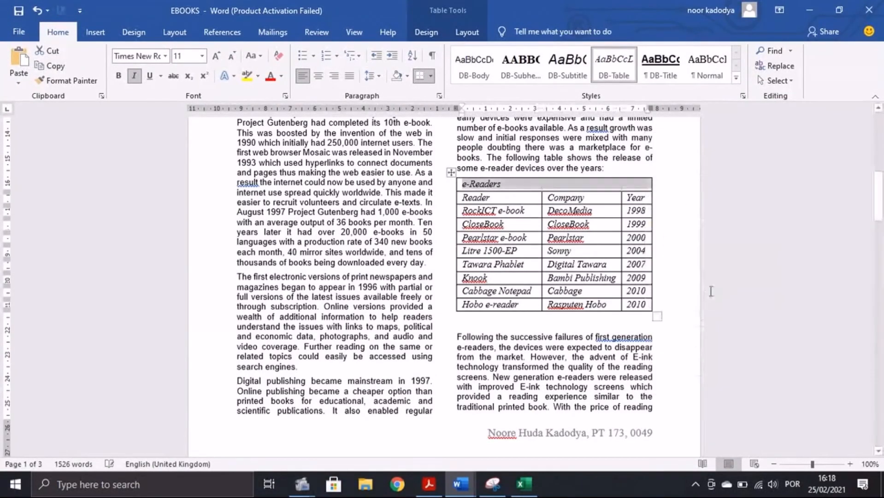
click(318, 75)
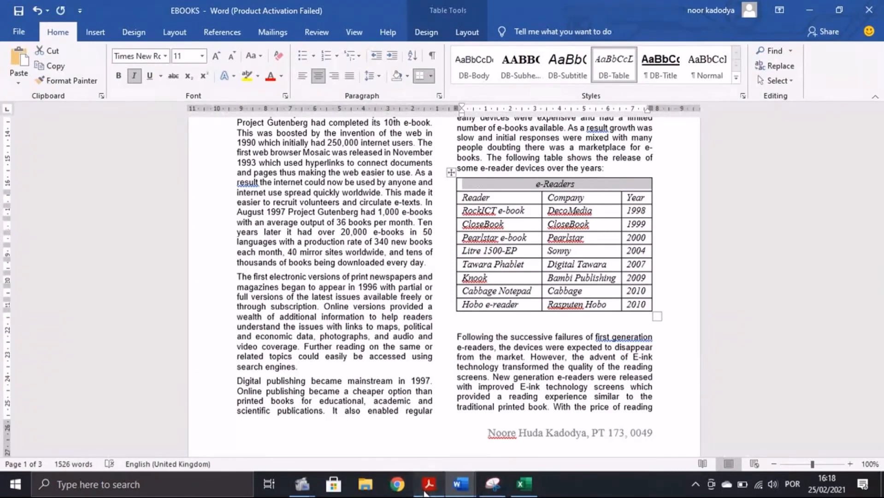
click(429, 484)
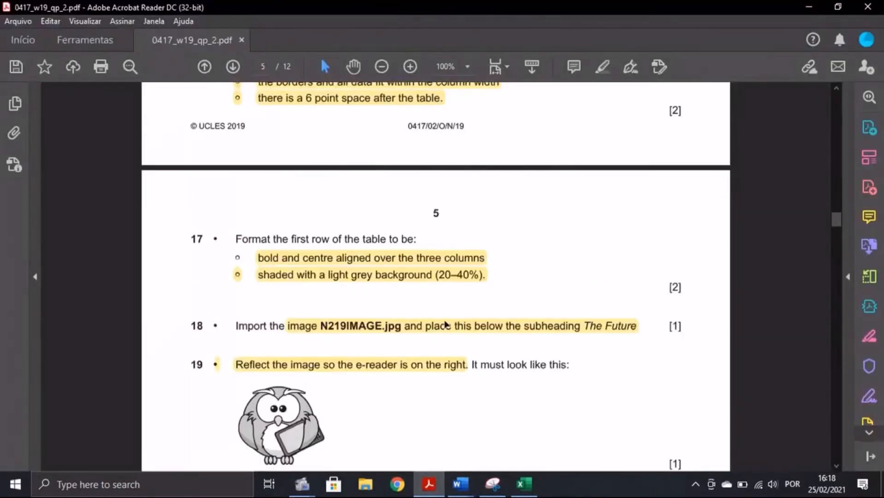
Step: Shade the merged e-Readers header row with a light grey theme colour
mouse_move(460, 493)
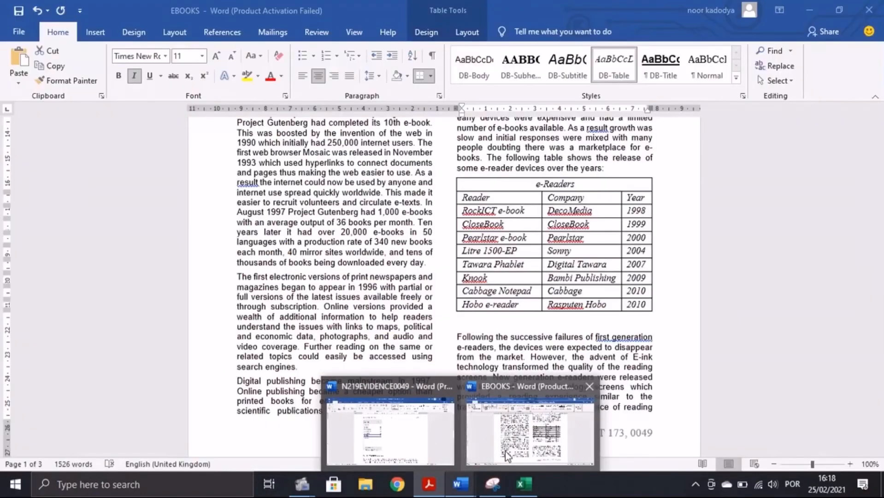
click(530, 424)
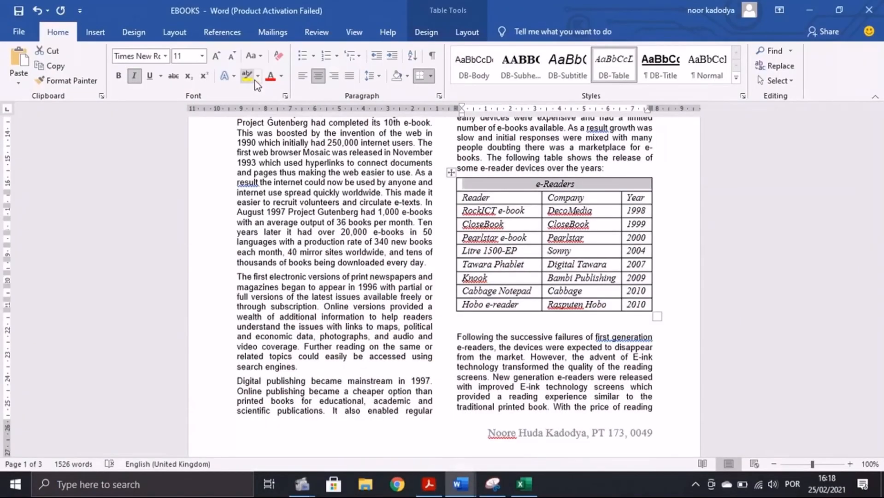
click(434, 31)
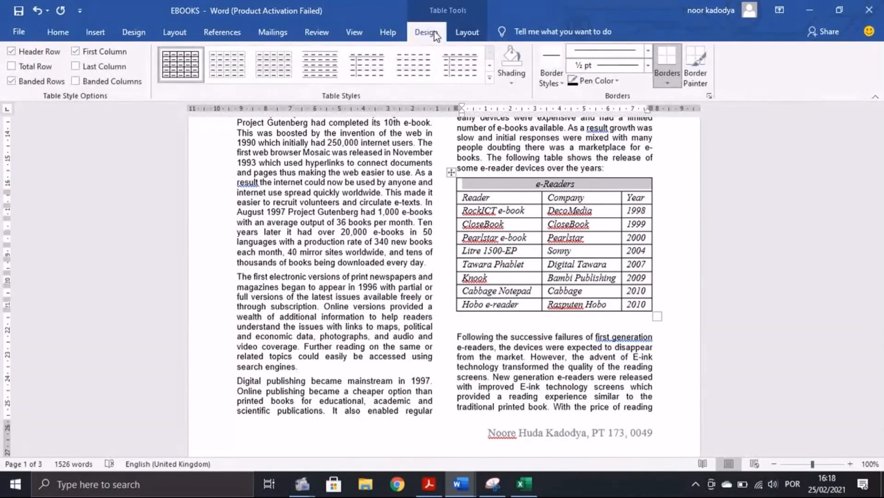
click(511, 83)
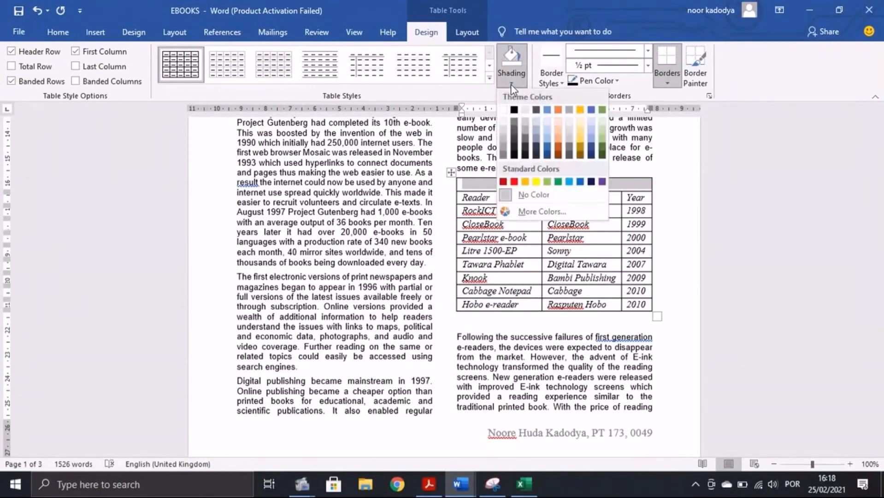
click(504, 147)
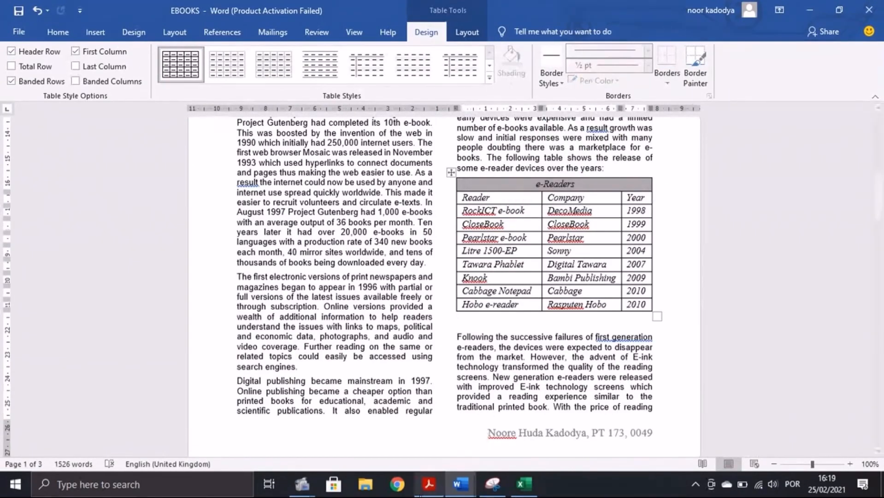
click(429, 483)
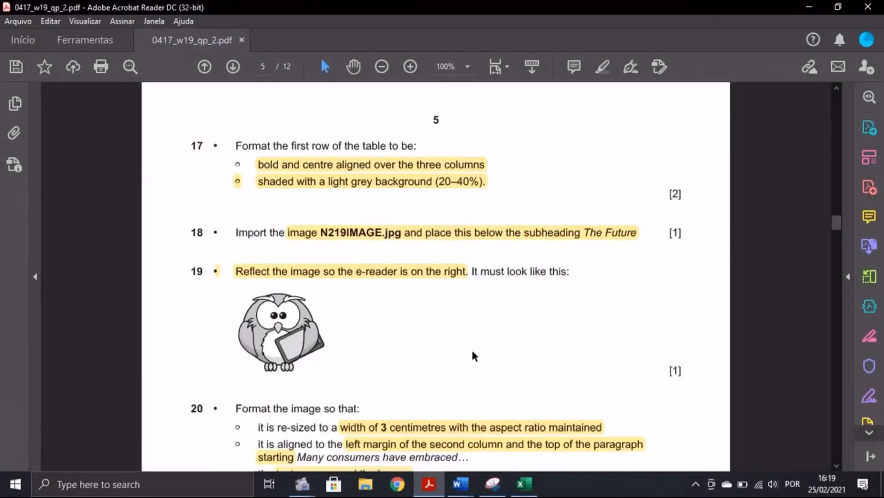
Step: Add a blank line after the heading THE FUTURE
key(alt+Tab)
scroll(553, 276, down, 1)
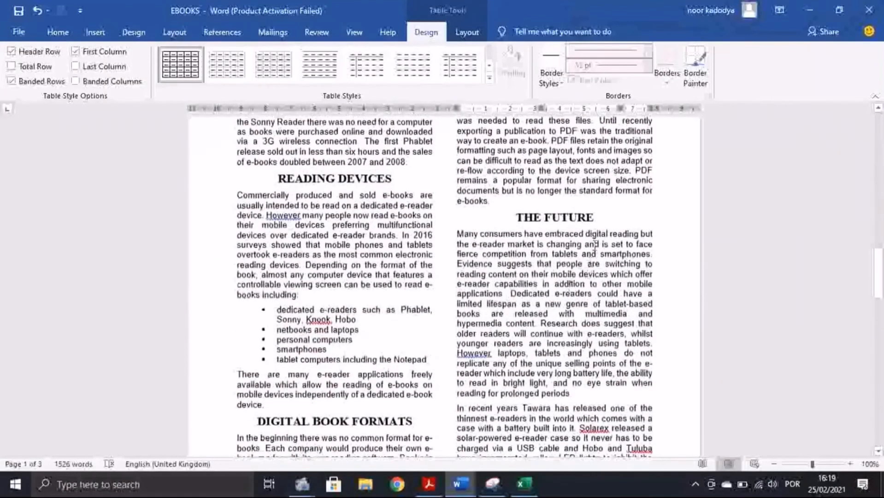
click(599, 217)
key(Return)
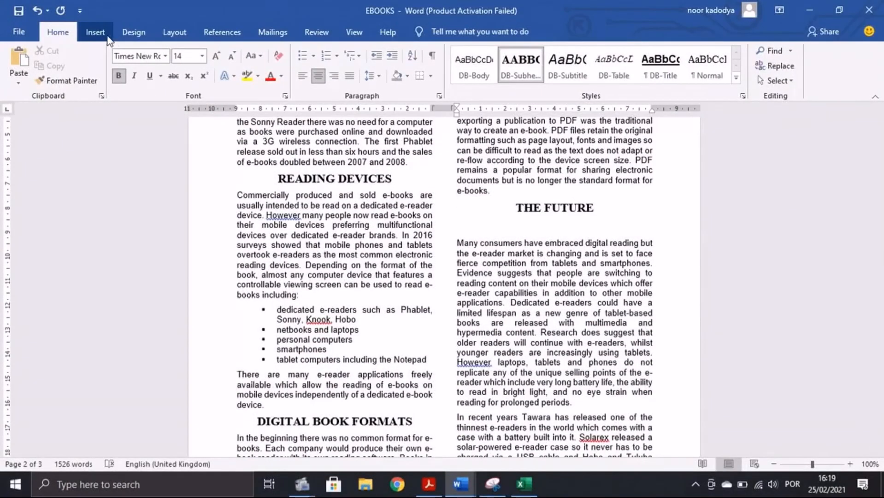
Step: Insert the N219IMAGE owl picture from the Desktop\SF folder
click(95, 32)
click(134, 83)
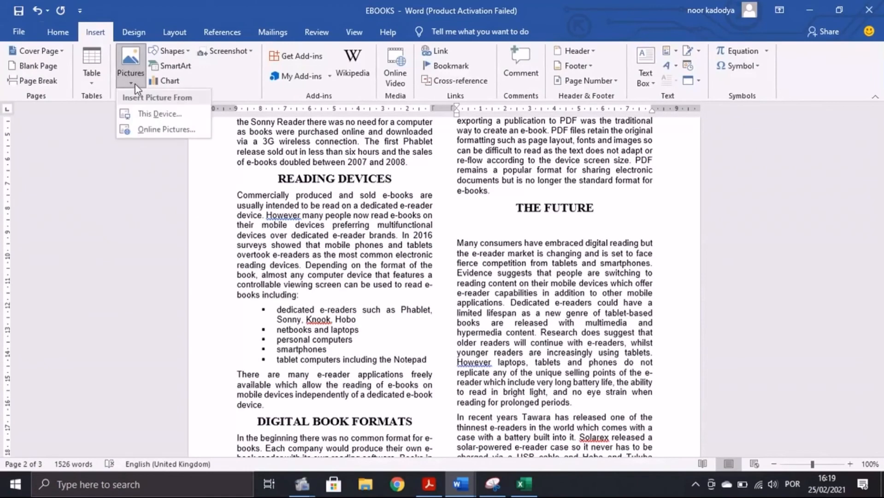
click(157, 115)
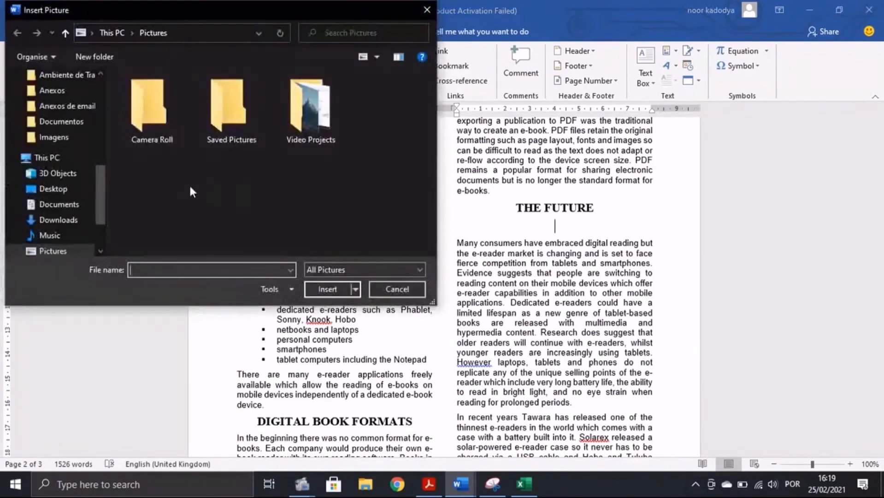
scroll(33, 190, up, 5)
click(53, 100)
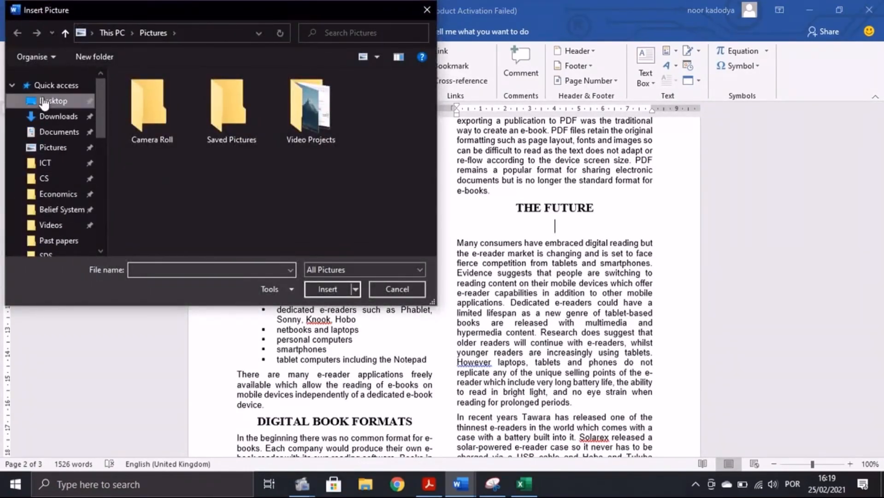
double_click(166, 162)
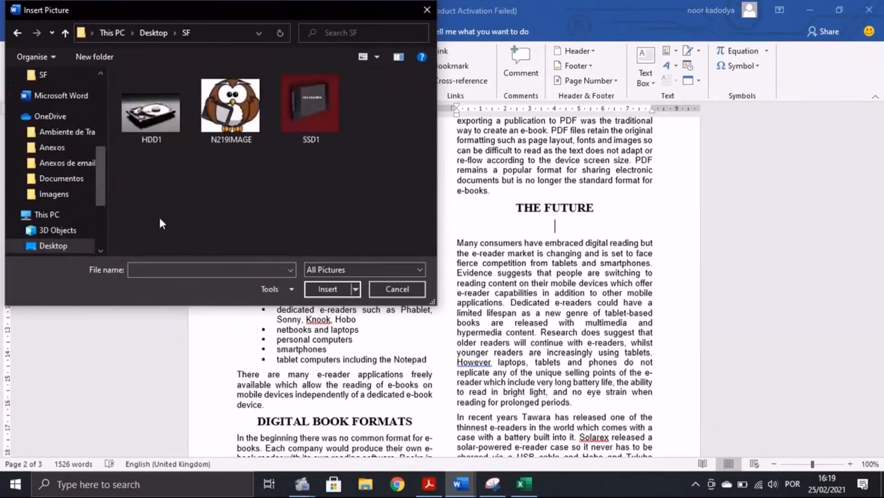
click(234, 129)
click(327, 289)
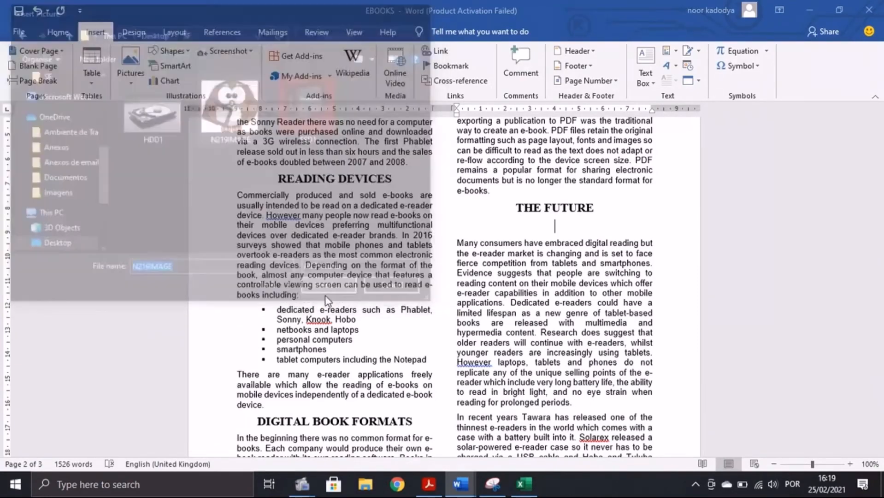
click(435, 493)
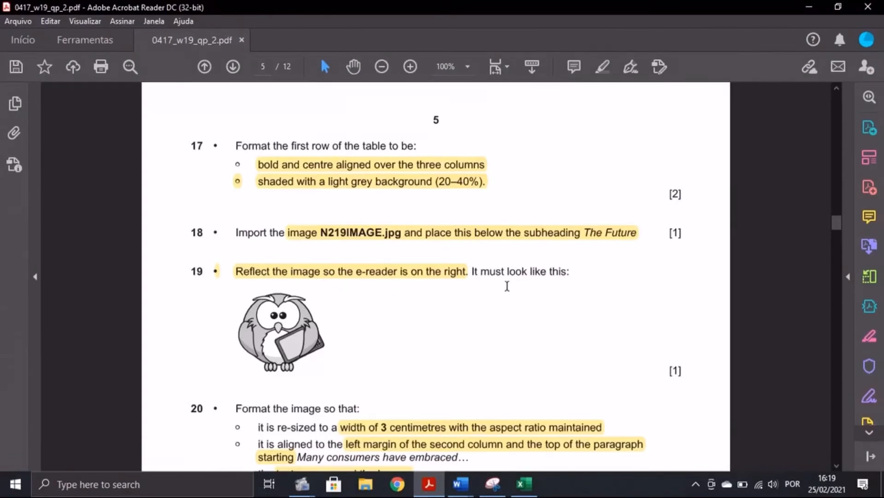
Step: Flip the owl picture horizontally so the e-reader is on the right
click(460, 484)
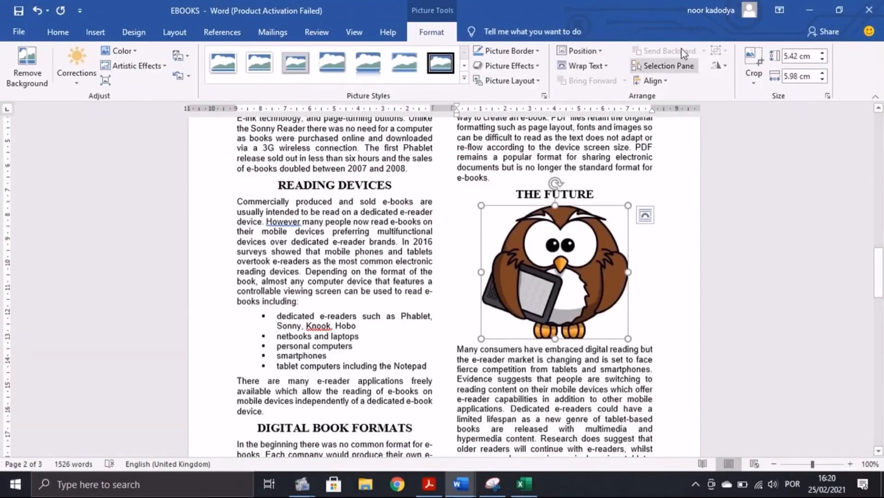
click(720, 67)
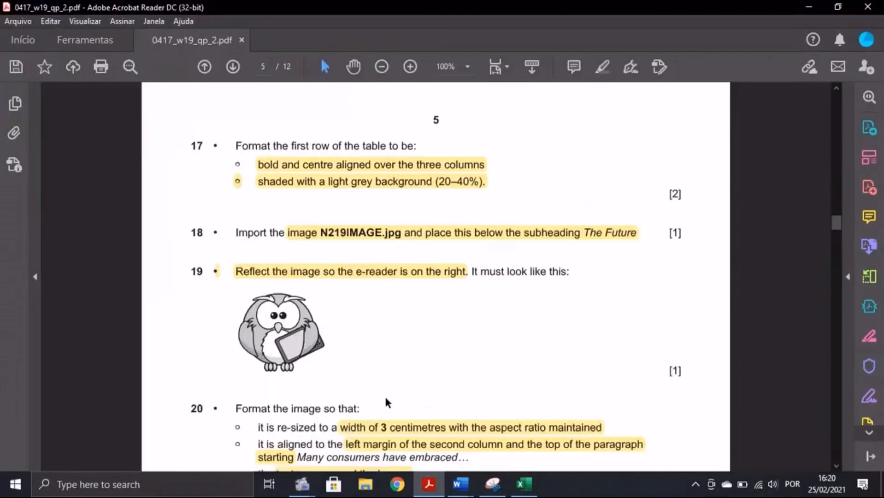
scroll(385, 401, down, 3)
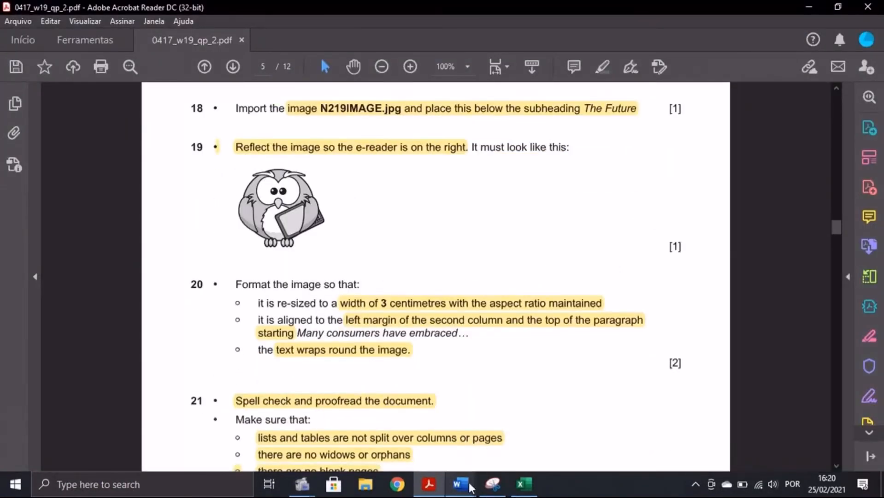
Step: Change the owl's width from 5.98 cm to 3 cm, keeping the aspect ratio locked
mouse_move(470, 486)
click(530, 431)
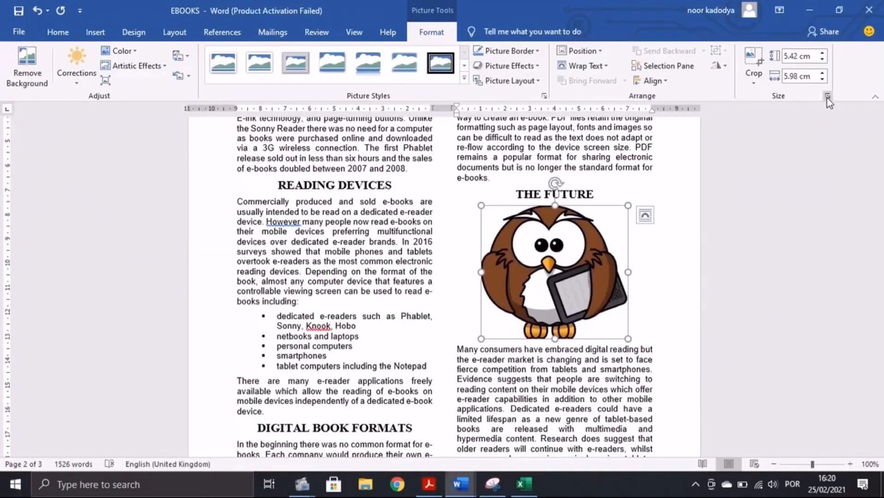
click(826, 96)
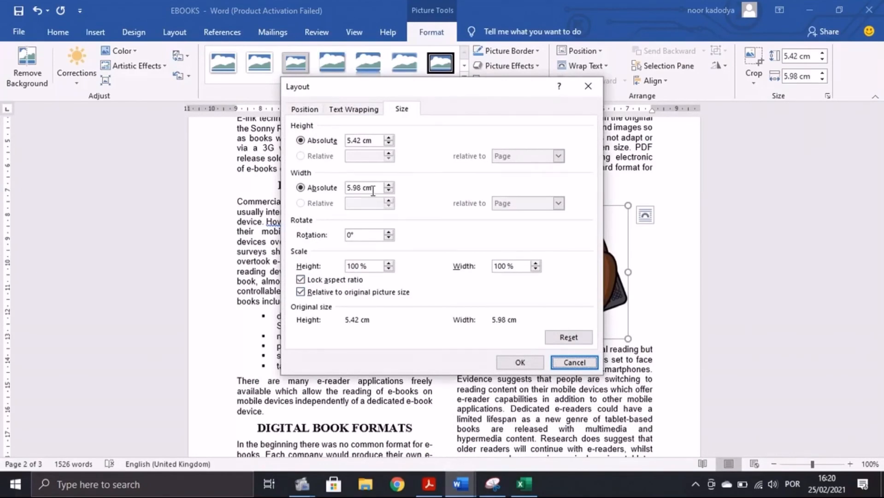
drag(373, 188, 347, 189)
key(BackSpace)
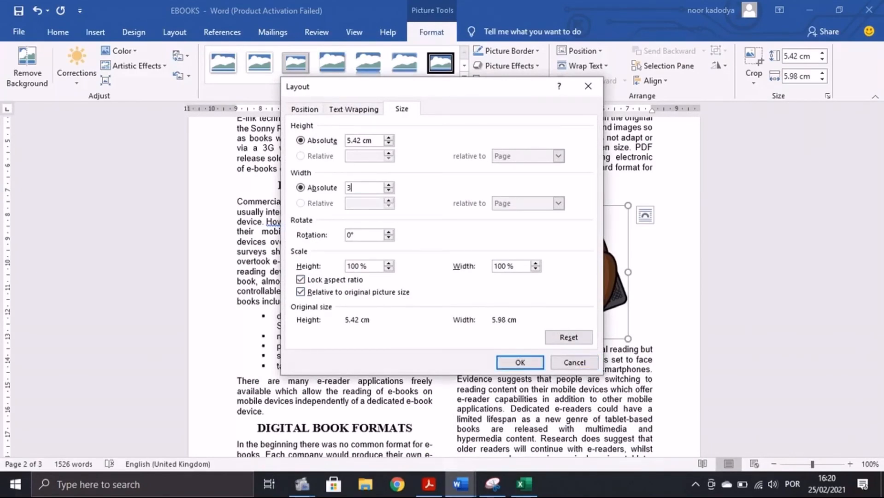
key(alt+Tab)
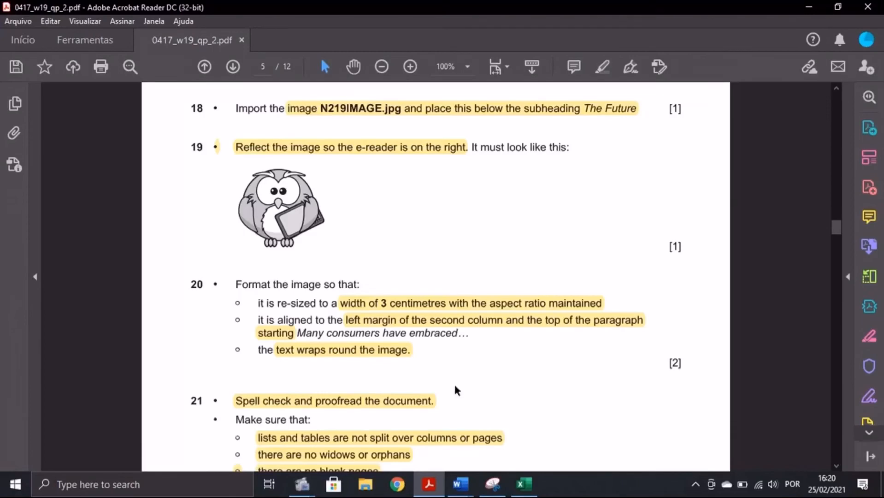
Step: Set Square text wrapping on the owl and drag it to the column's left edge
mouse_move(460, 484)
click(514, 442)
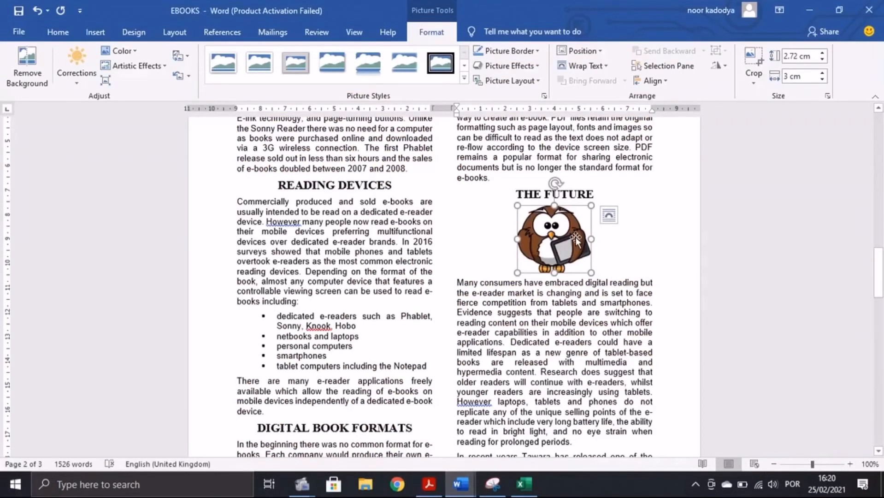
click(598, 66)
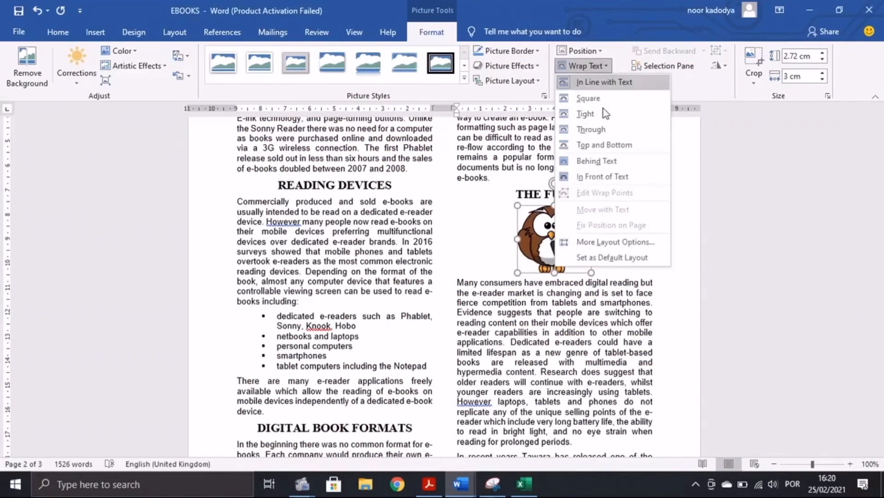
click(588, 97)
drag(552, 236, 487, 277)
key(alt+Tab)
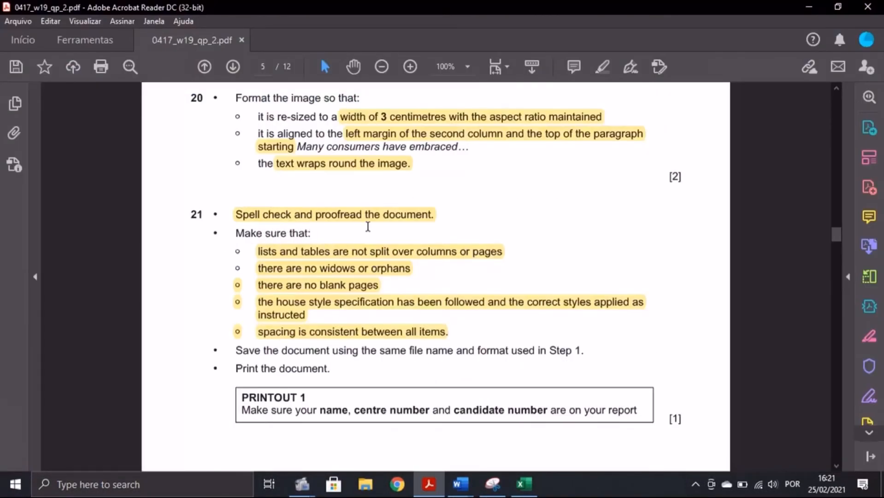
Step: Run Spelling & Grammar, adding the comma after However and fixing DecoMedia, first generation and ePub
key(alt+Tab)
click(324, 34)
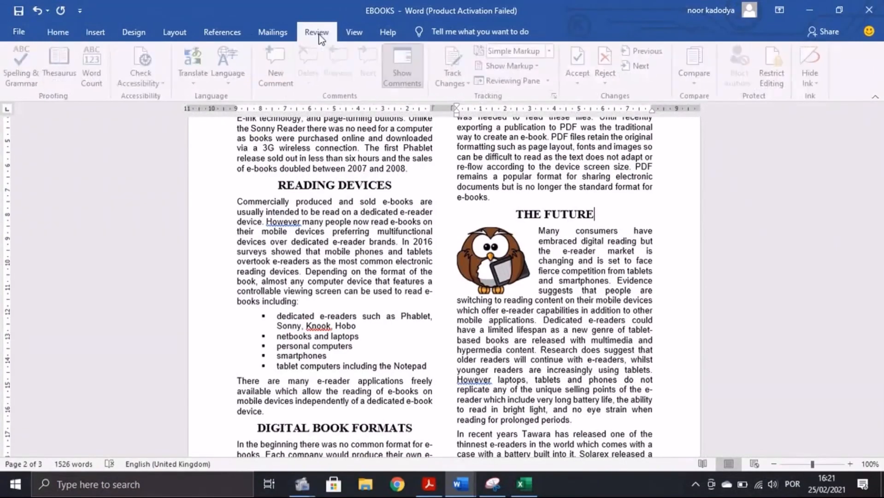
click(17, 82)
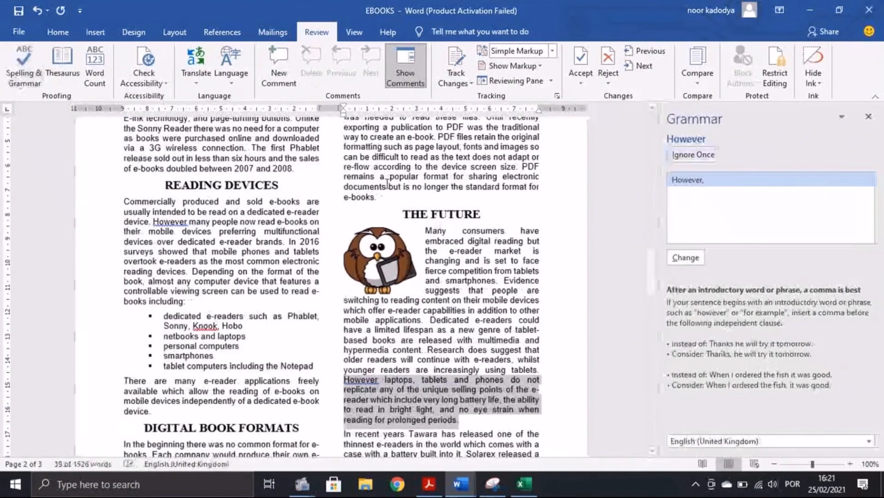
click(685, 257)
click(692, 258)
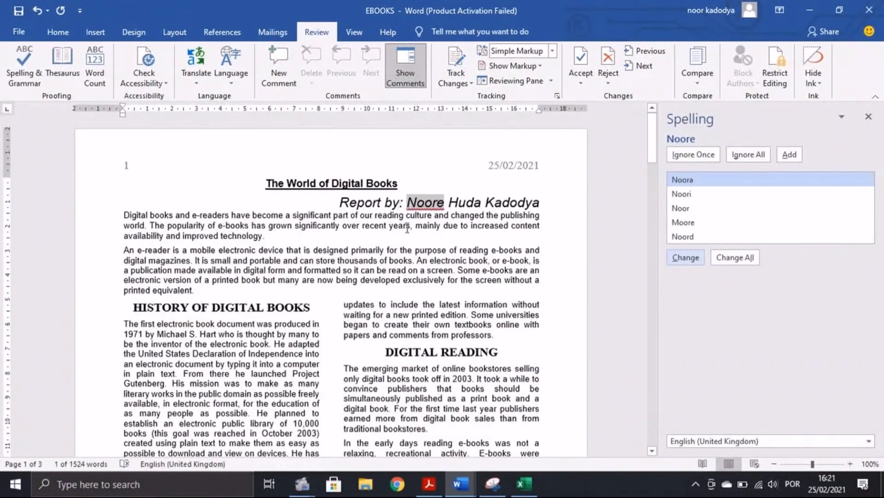
click(687, 258)
click(686, 258)
click(685, 258)
click(685, 258)
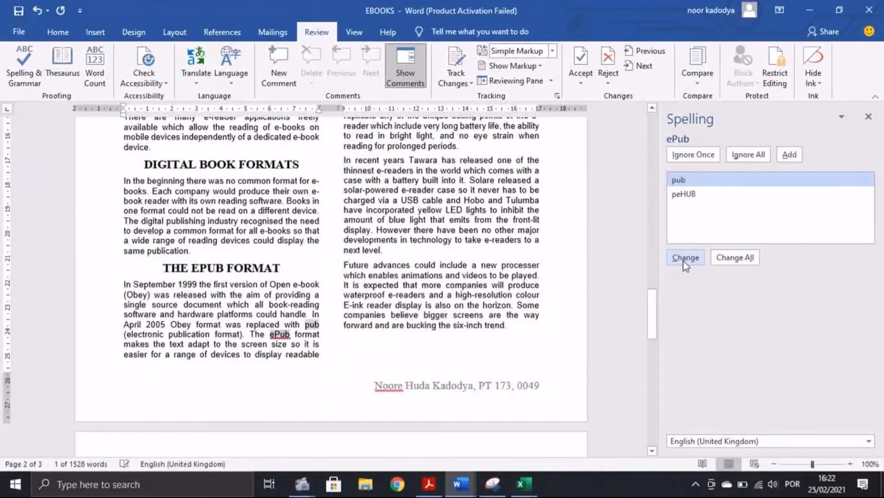
click(684, 257)
click(451, 278)
Step: Read the next instructions in the exam paper, then return to the EBOOKS report
scroll(619, 269, up, 10)
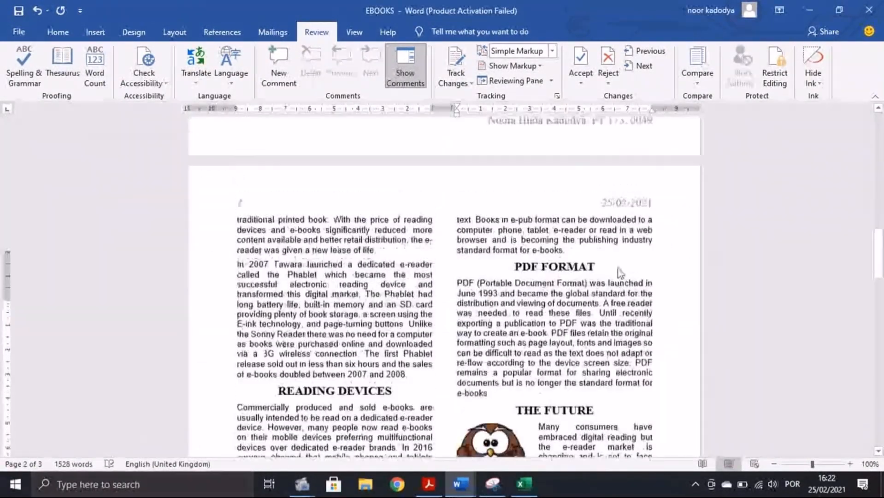
click(428, 484)
scroll(429, 348, down, 1)
scroll(429, 354, down, 3)
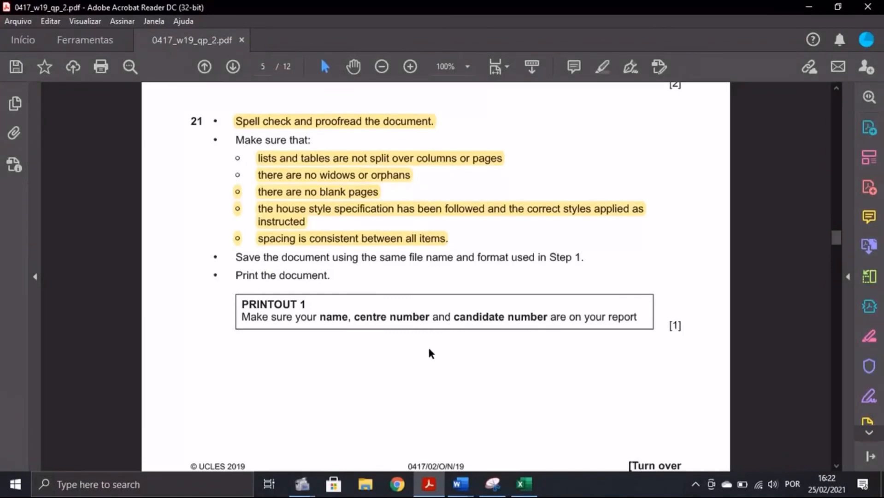
mouse_move(460, 484)
click(528, 424)
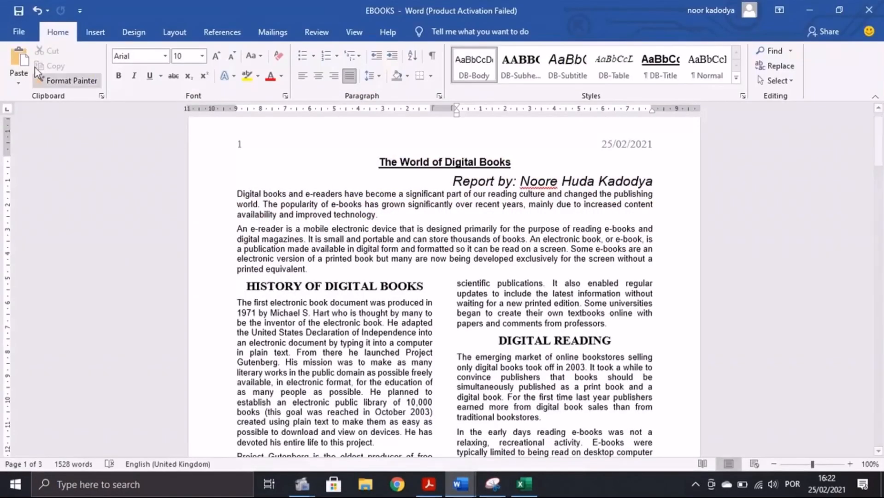
Step: Check the exam paper's printing instructions, then return to the EBOOKS report
click(430, 484)
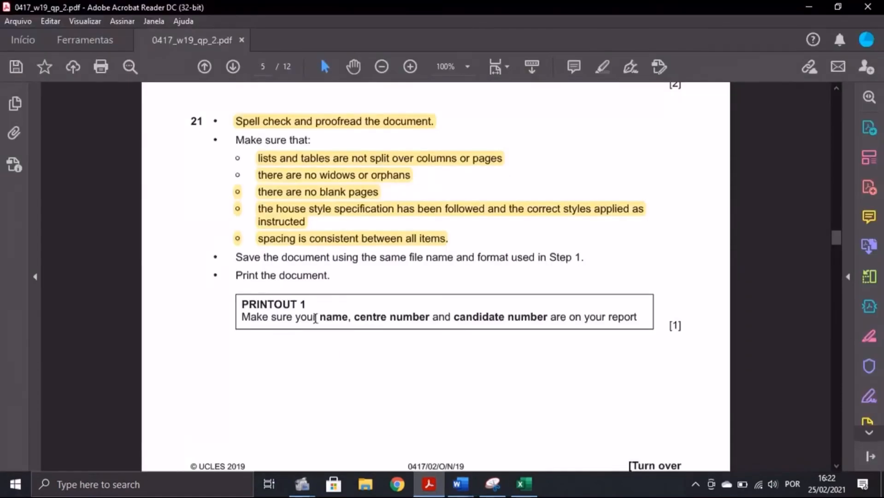
click(466, 487)
click(484, 429)
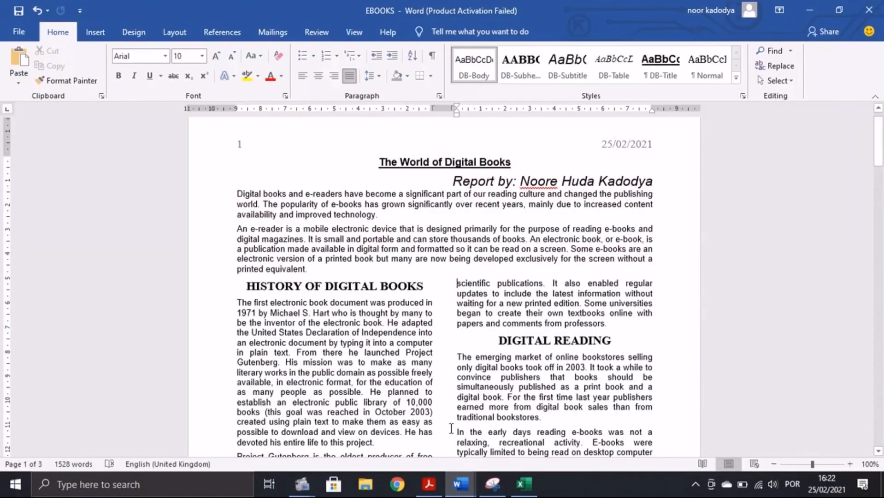
Step: Preview both report pages and print them to PDF, saving the output as 'Printout'
click(18, 31)
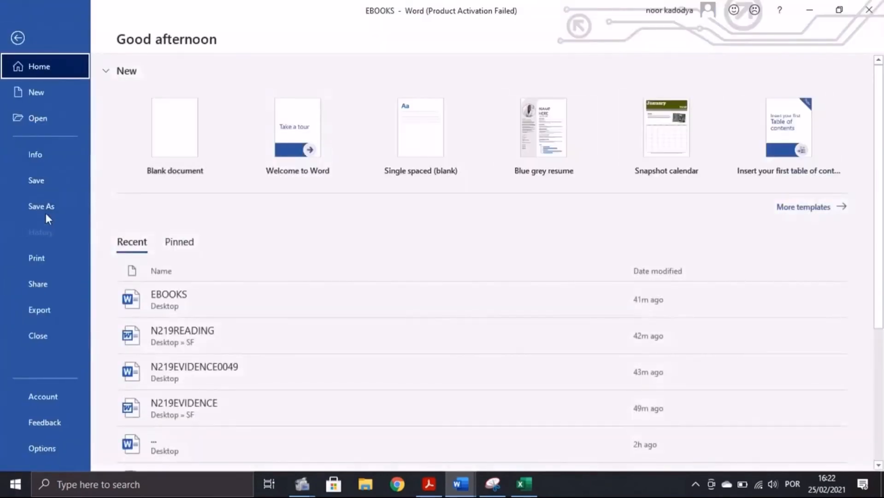
click(45, 257)
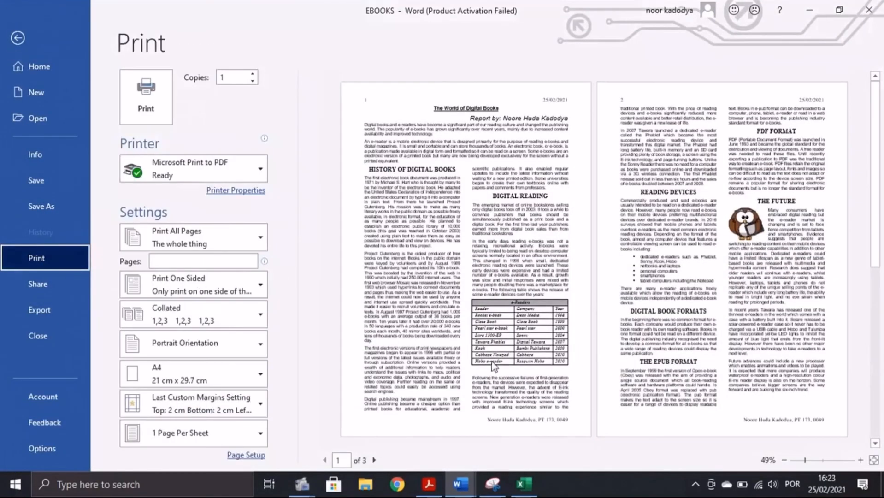
click(374, 460)
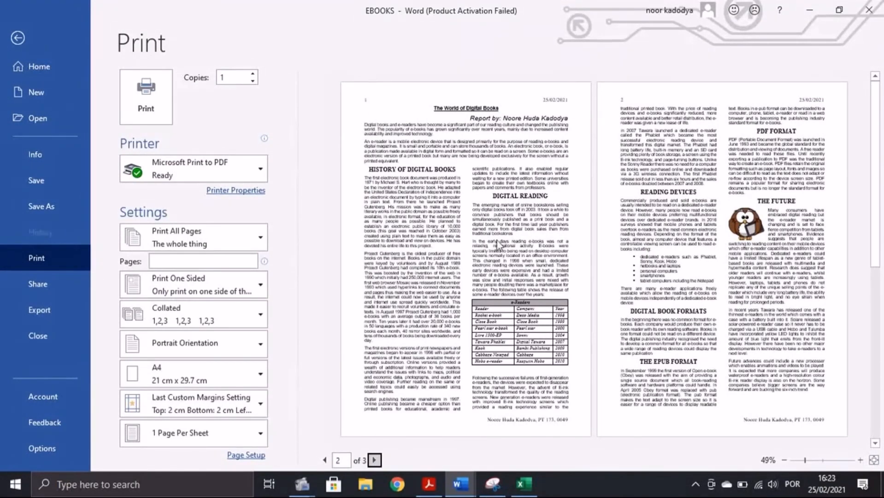
click(374, 460)
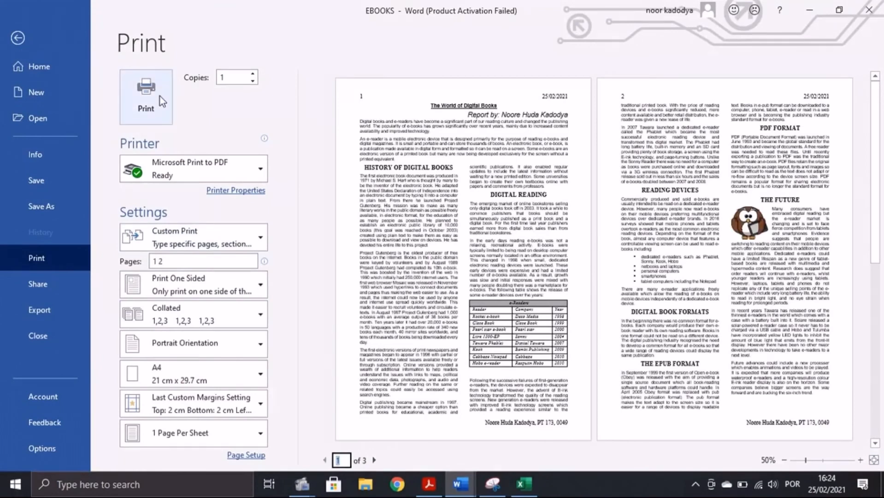
click(161, 96)
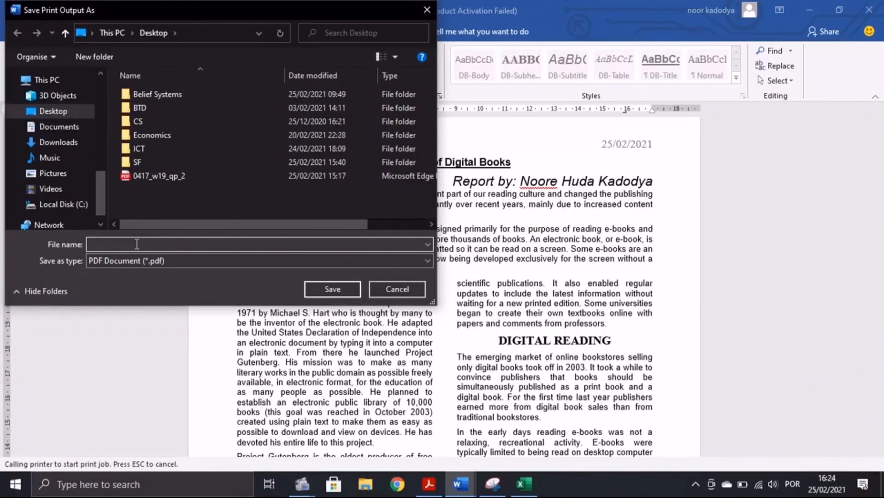
text(Printout 1)
key(Return)
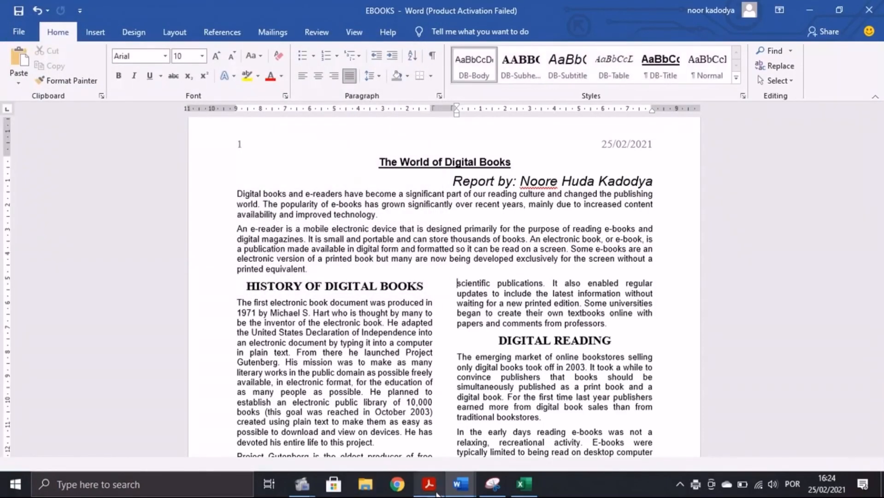
Step: Select the Step 22 Evidence 5 answer to confirm its 55-word count, then go back to the exam paper
click(429, 483)
scroll(412, 352, down, 10)
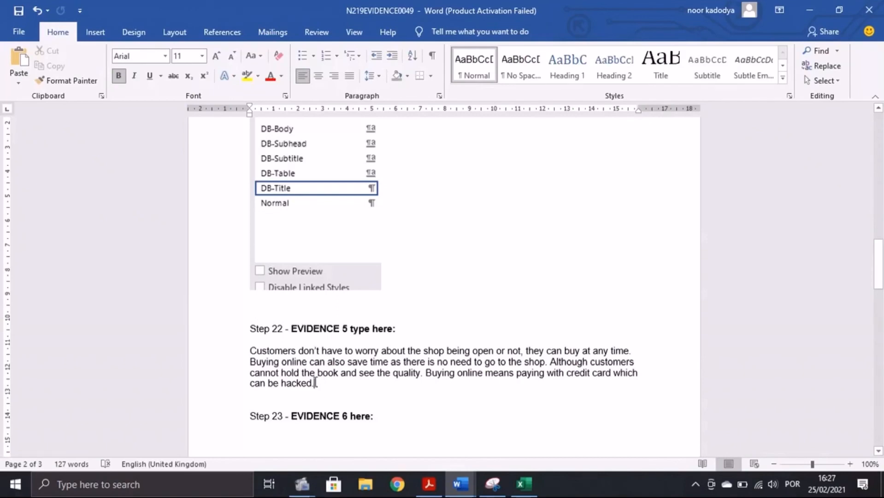
drag(317, 383, 256, 353)
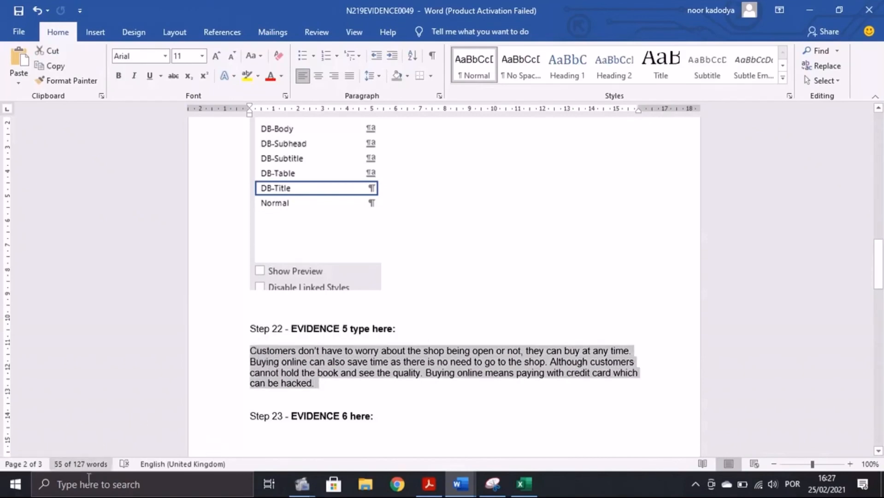
key(alt+Tab)
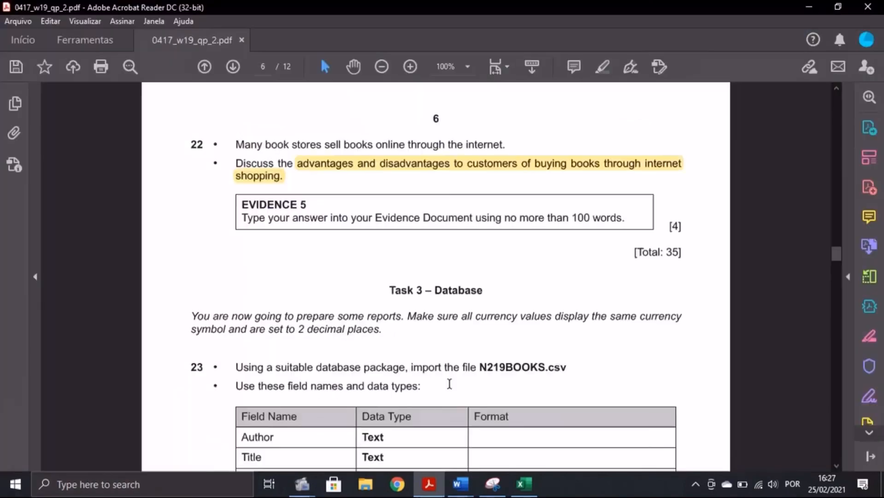